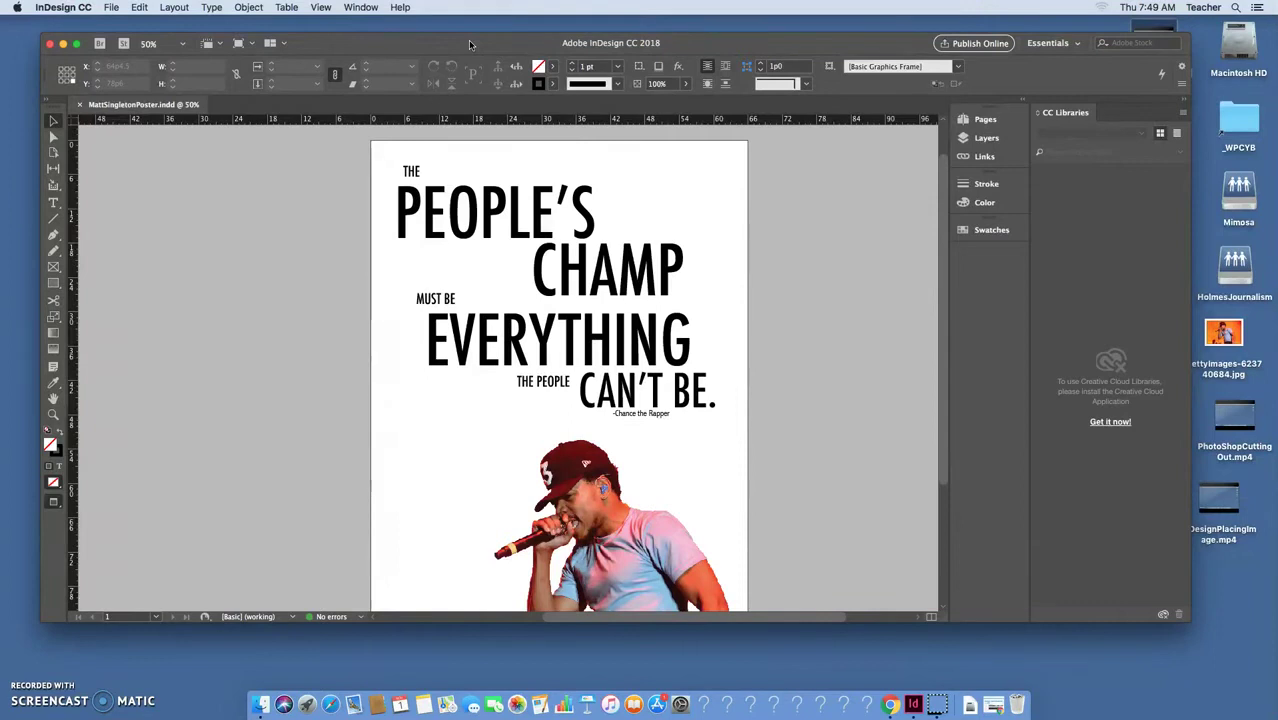
- Pick the Eyedropper from its toolbar flyout, then return to the Selection tool
drag(470, 45, 471, 41)
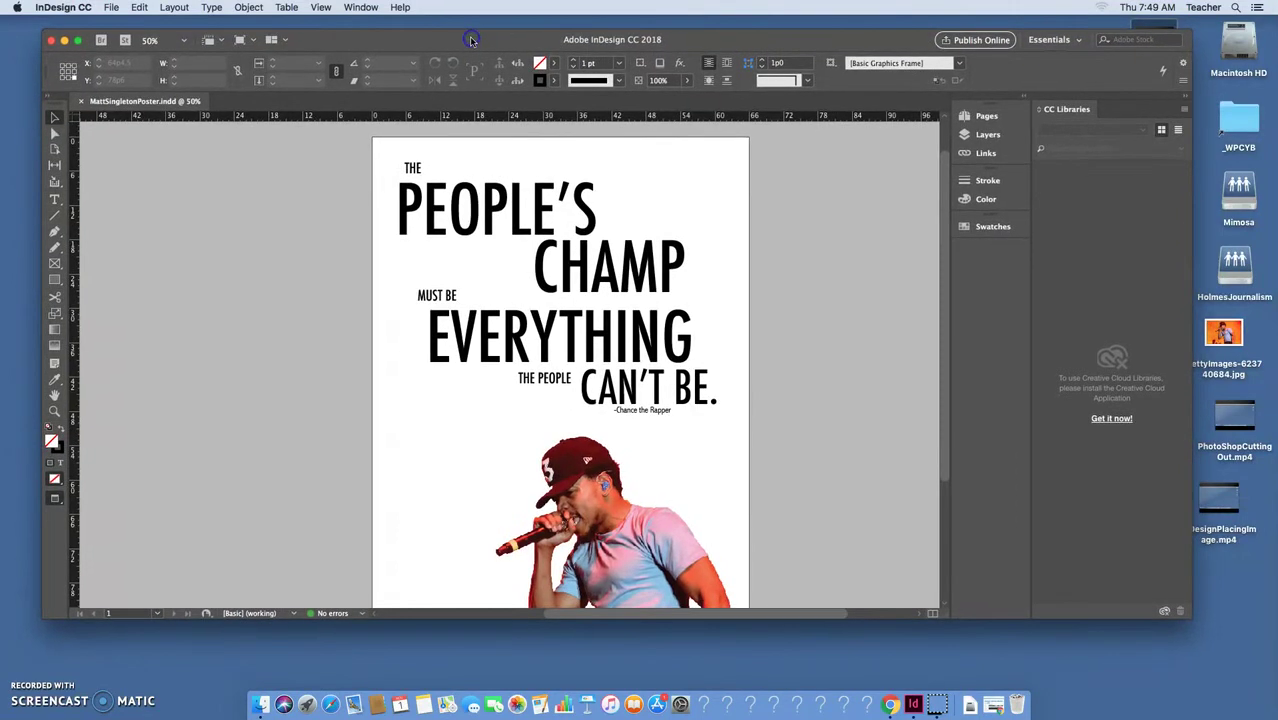
click(82, 177)
click(55, 201)
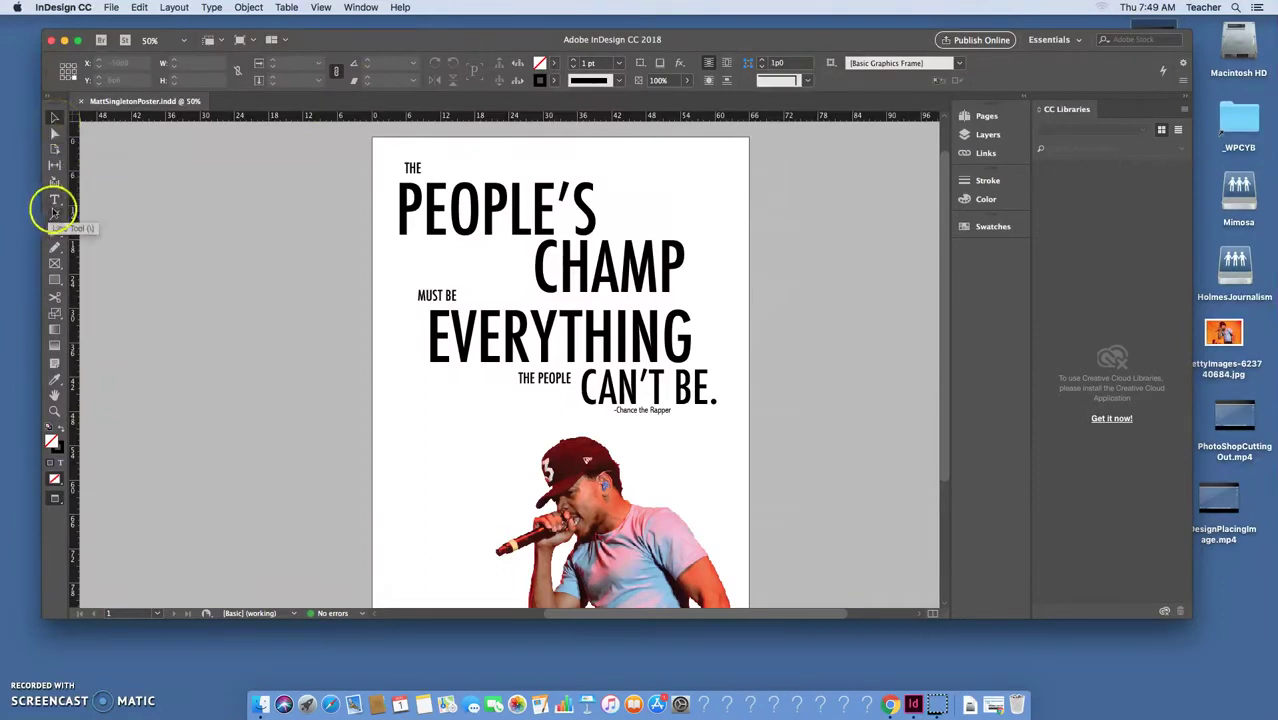
click(56, 382)
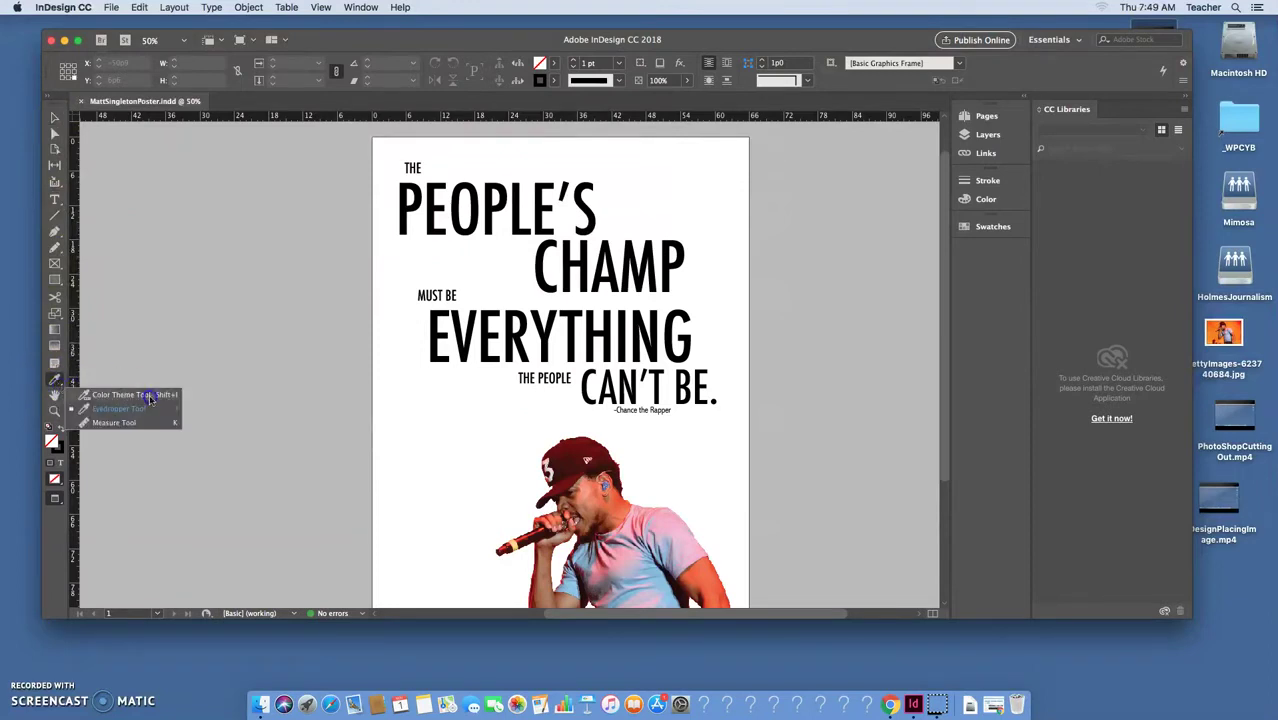
click(86, 401)
click(141, 418)
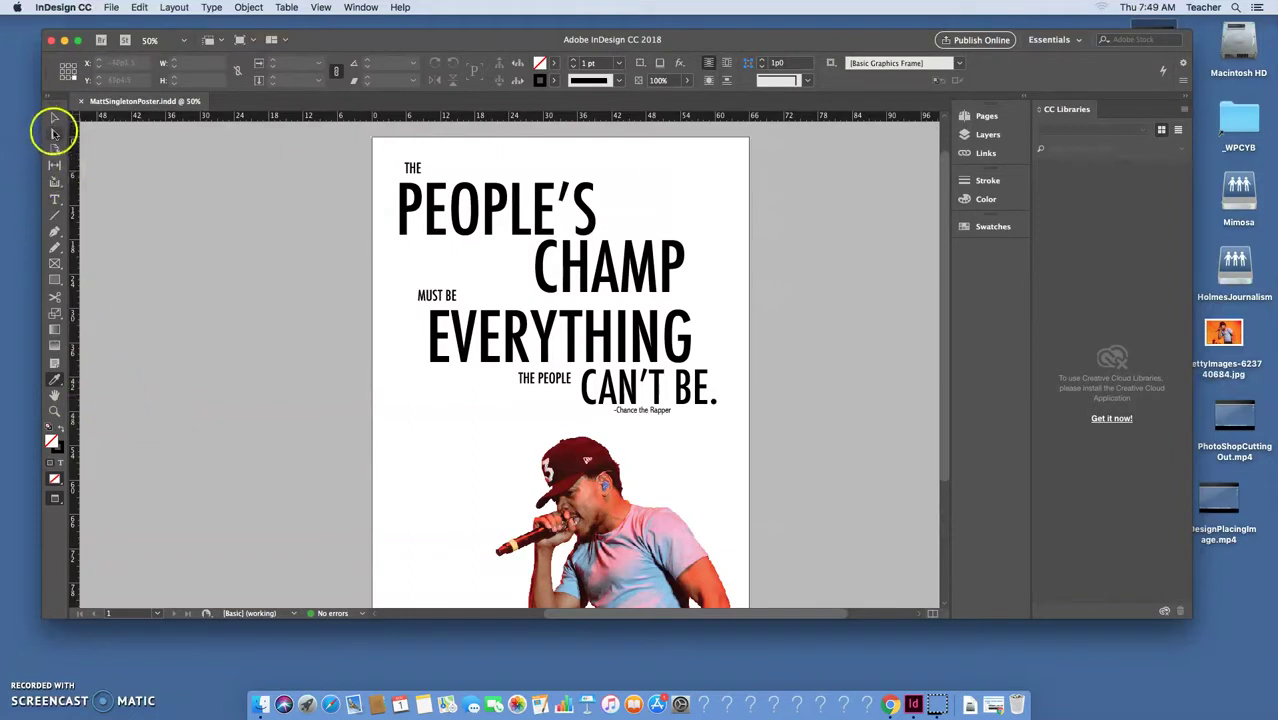
click(55, 119)
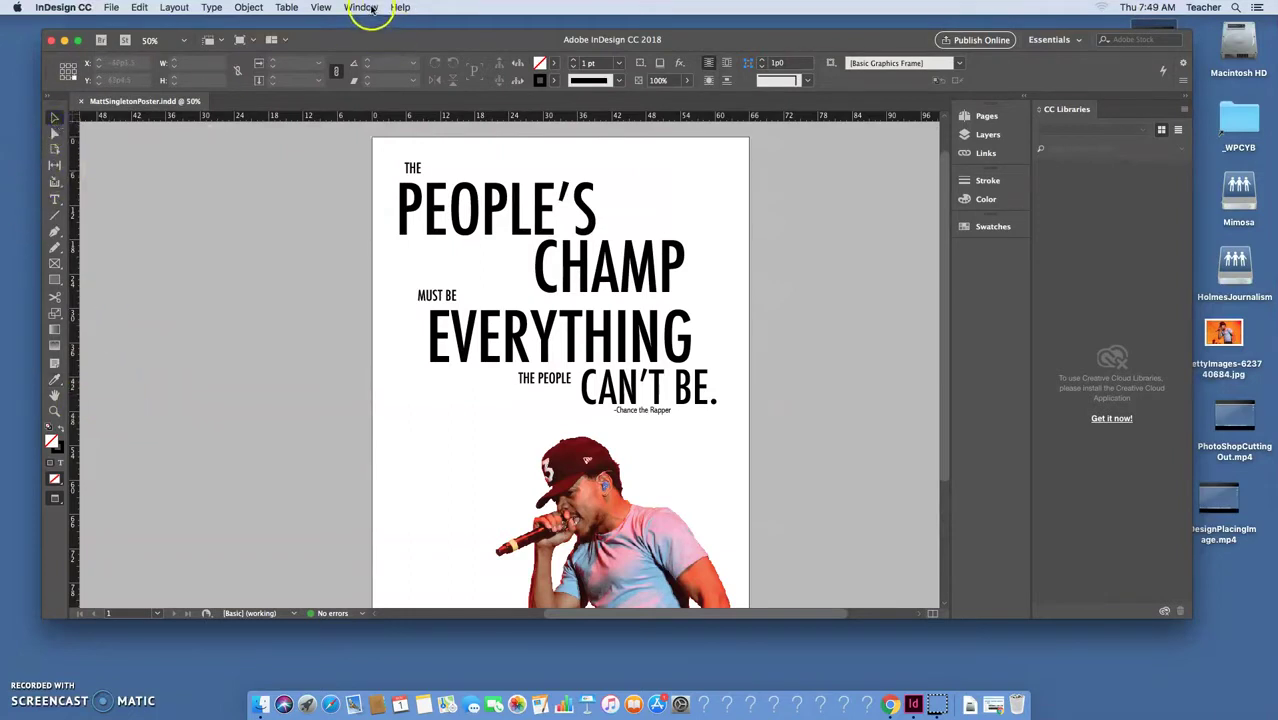
- Open the floating Color and Stroke panels and browse the Window menu without choosing anything
click(988, 200)
click(988, 181)
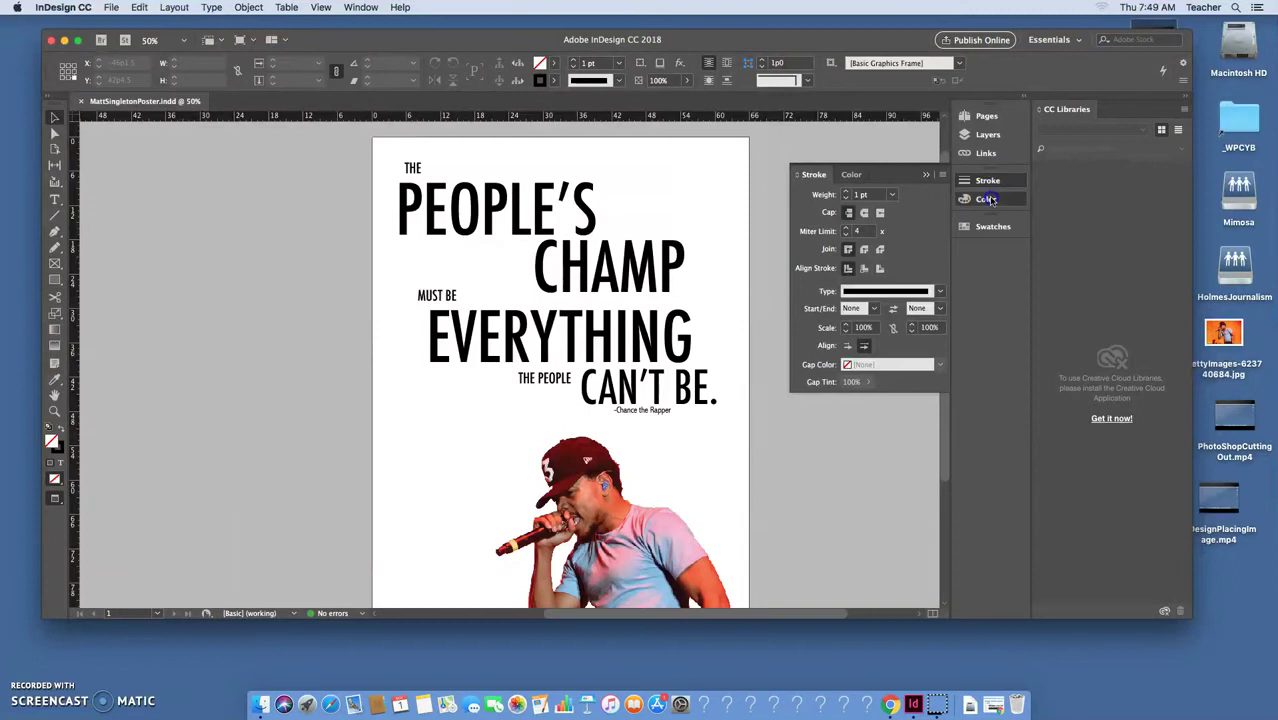
click(988, 197)
click(992, 185)
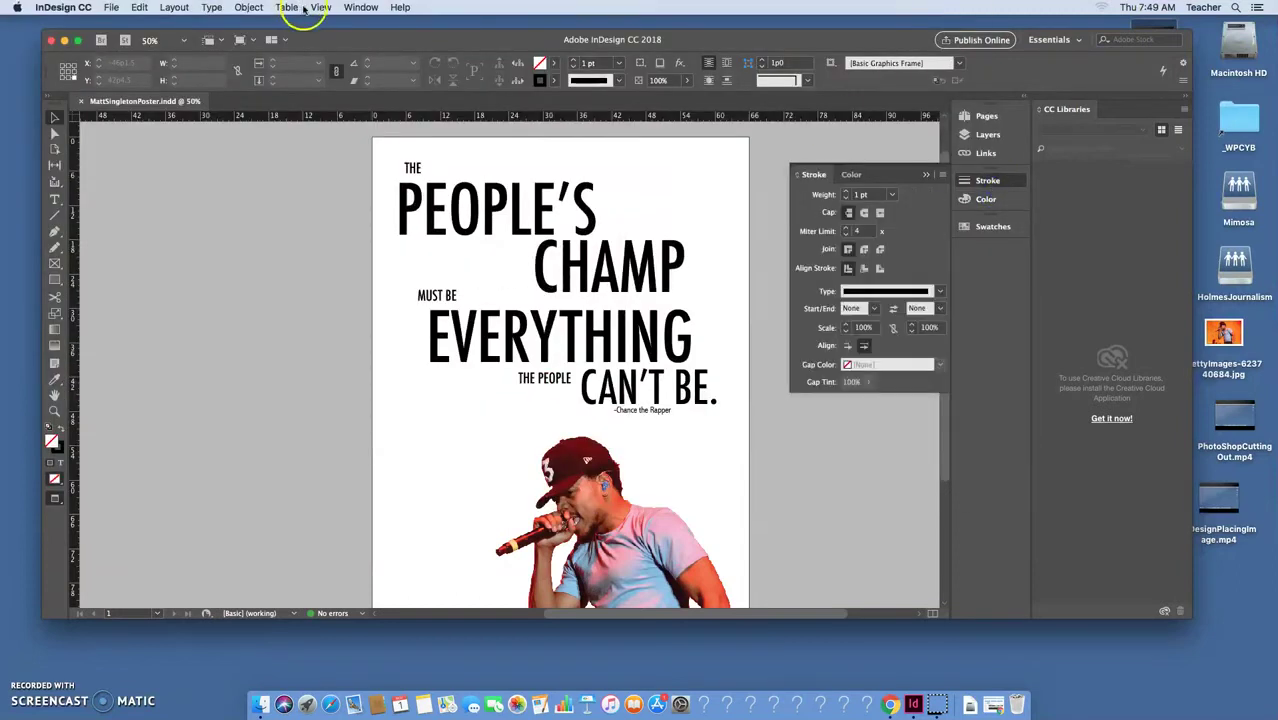
click(356, 8)
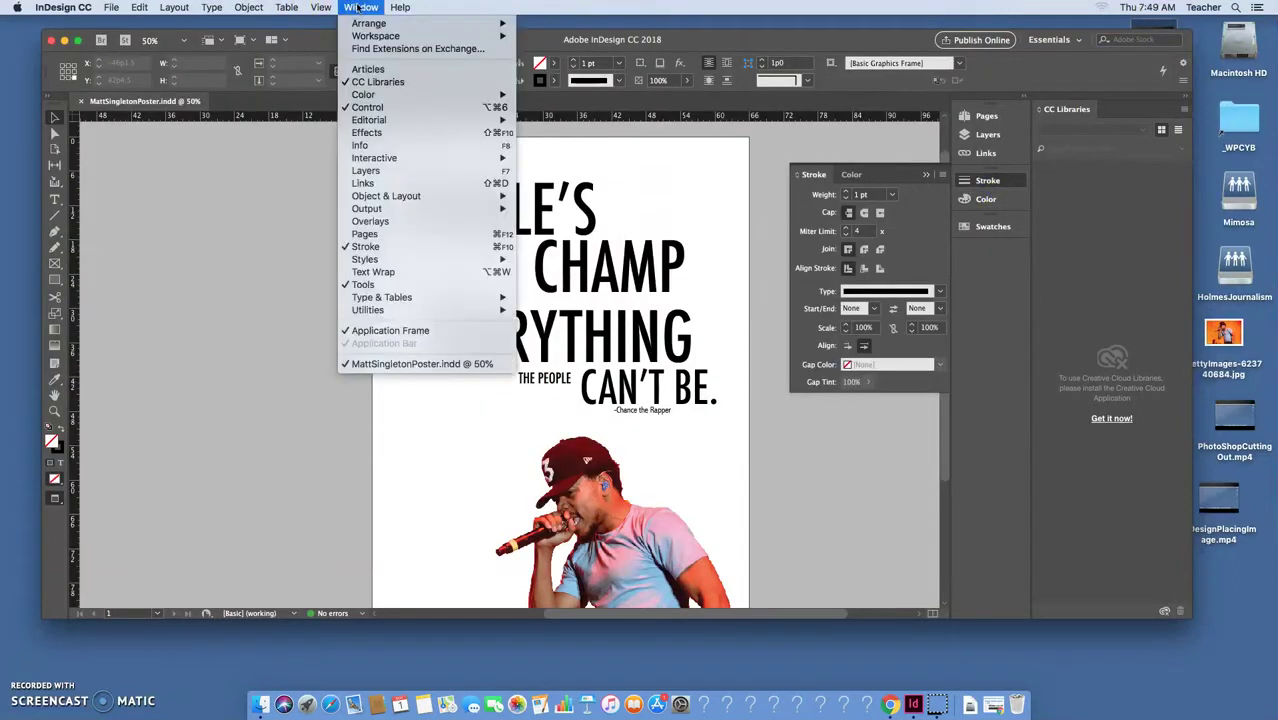
mouse_move(390, 94)
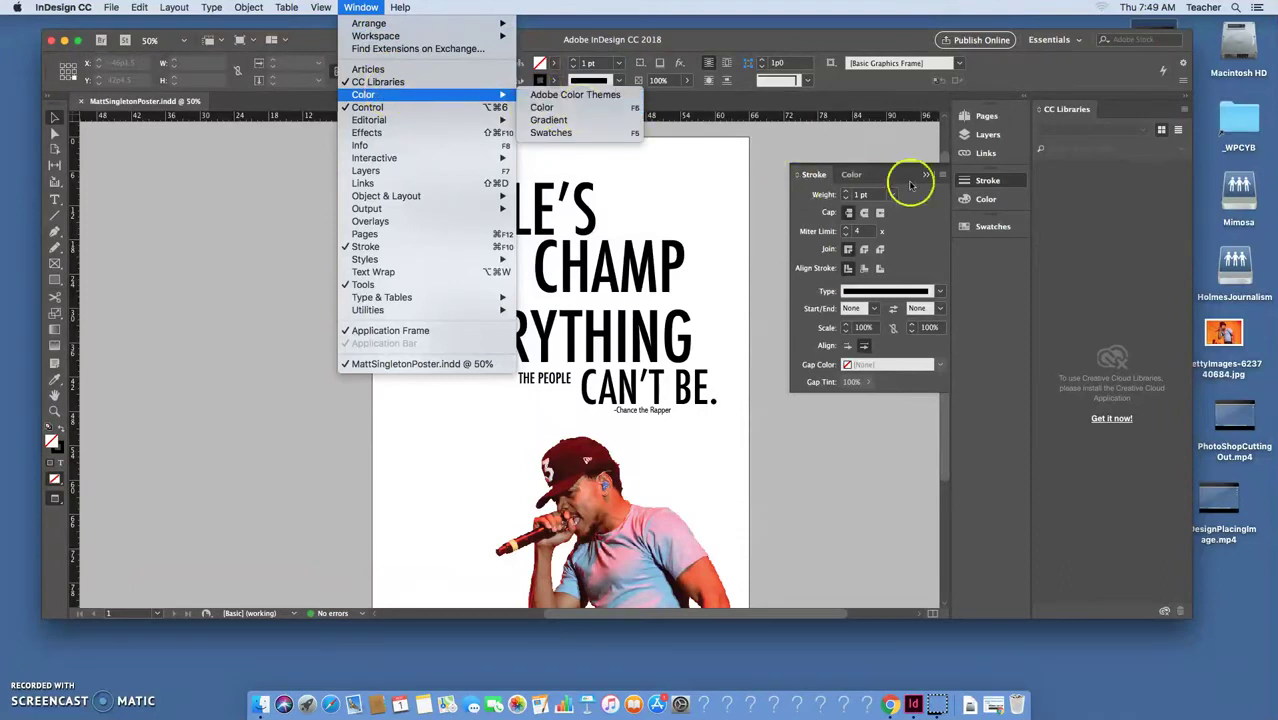
click(1011, 159)
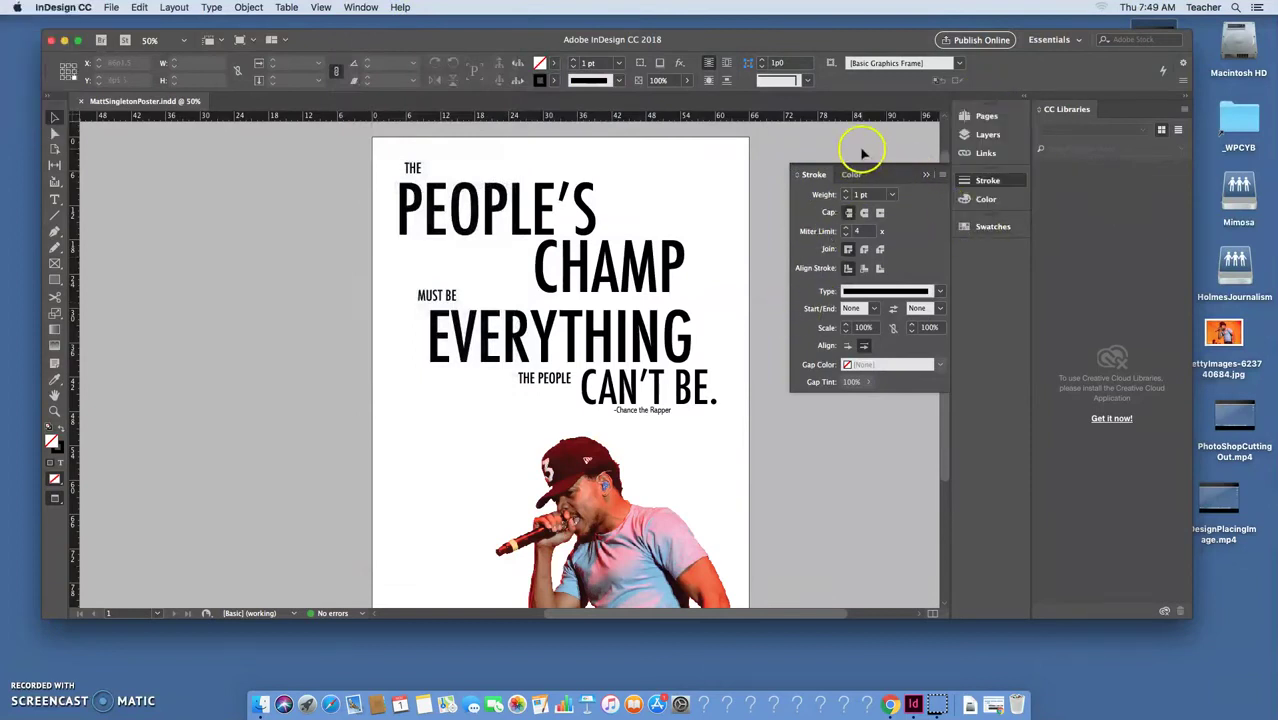
click(36, 689)
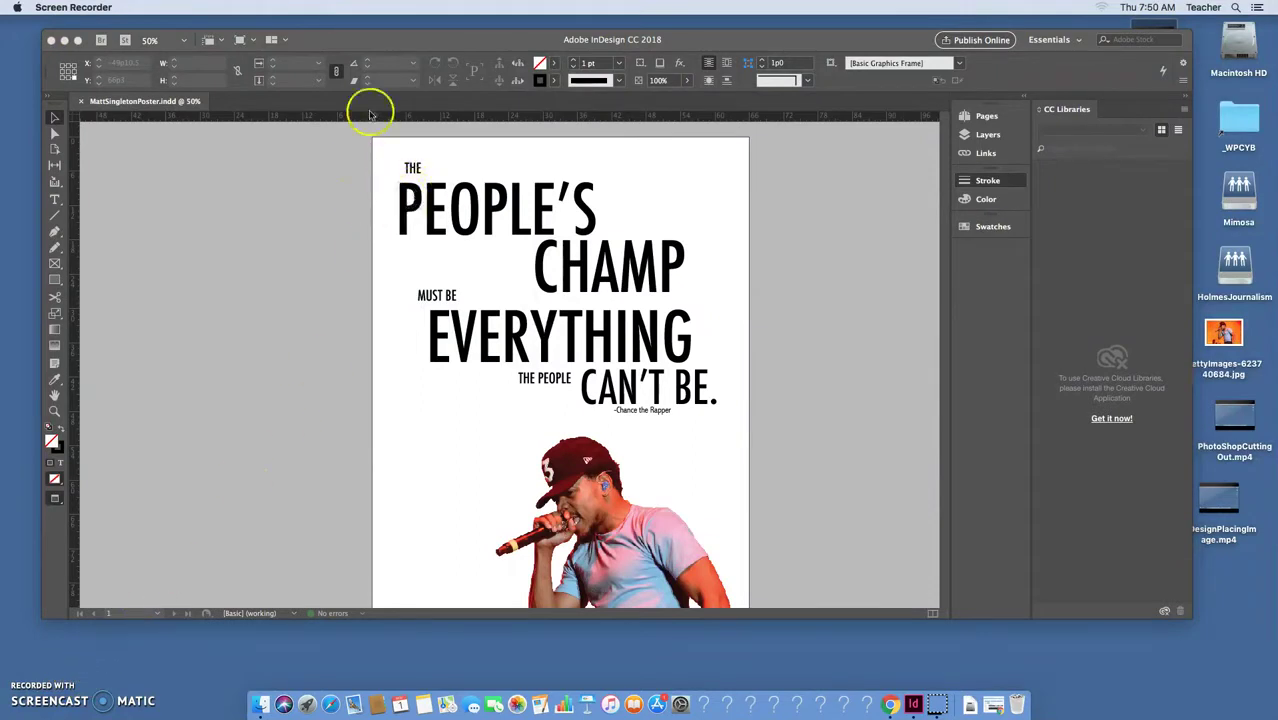
click(336, 40)
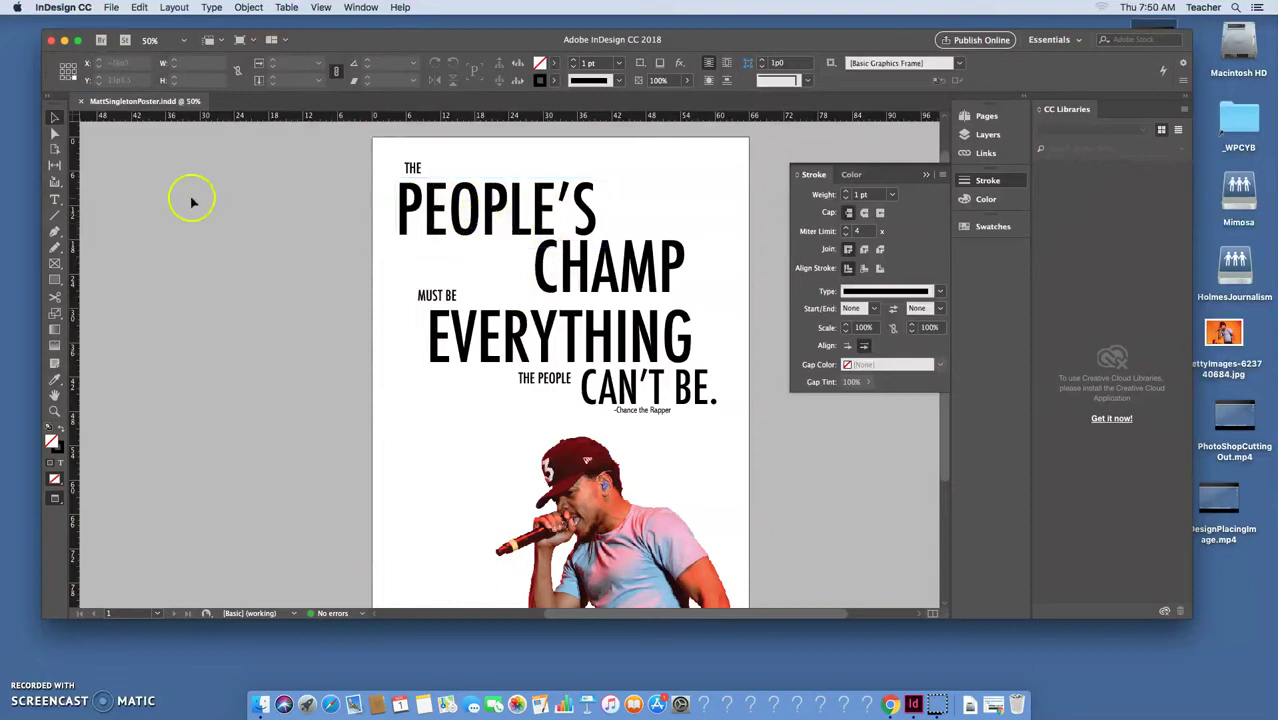
- Select THE PEOPLE'S, make Fill active in the Color panel, and switch the panel to RGB
double_click(521, 215)
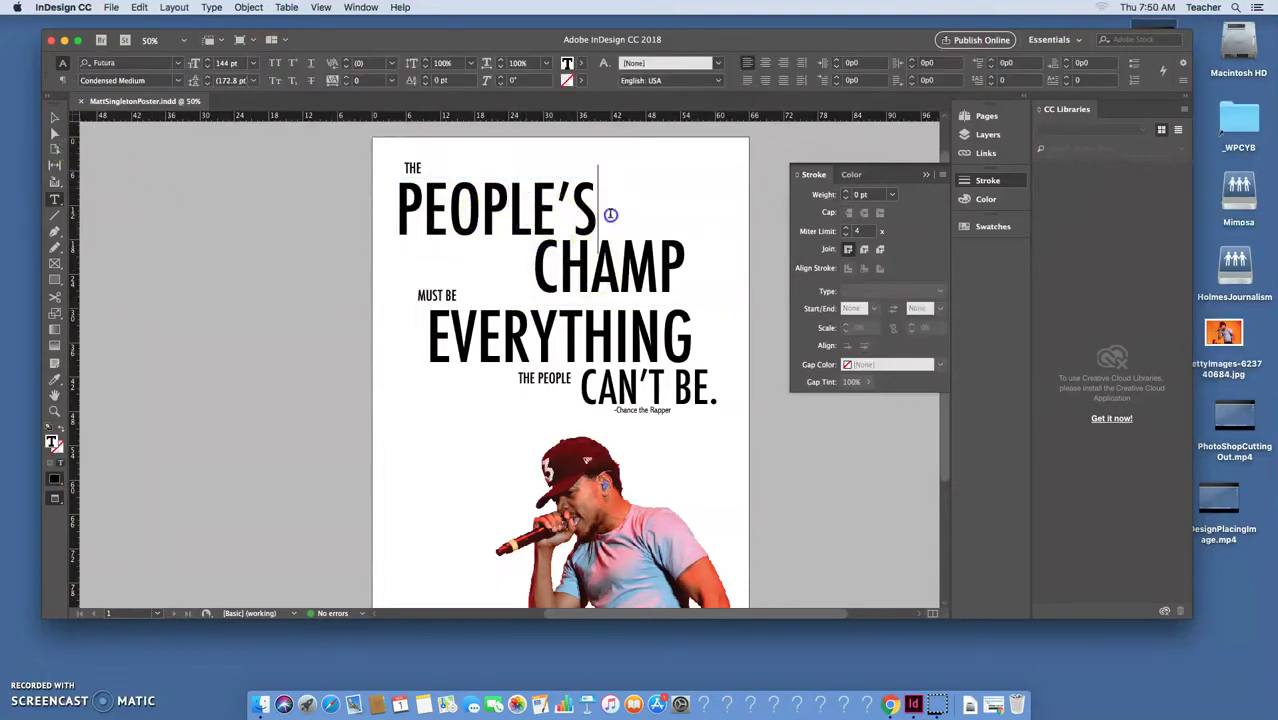
drag(645, 208, 406, 200)
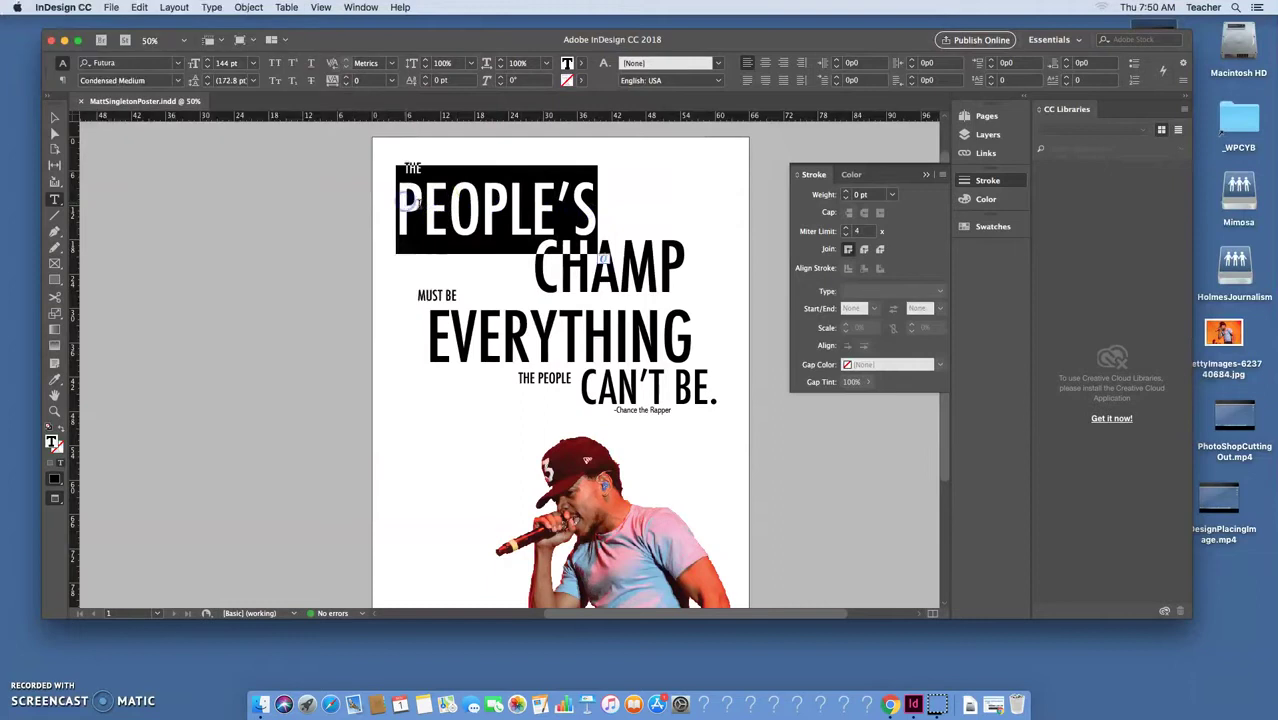
click(853, 175)
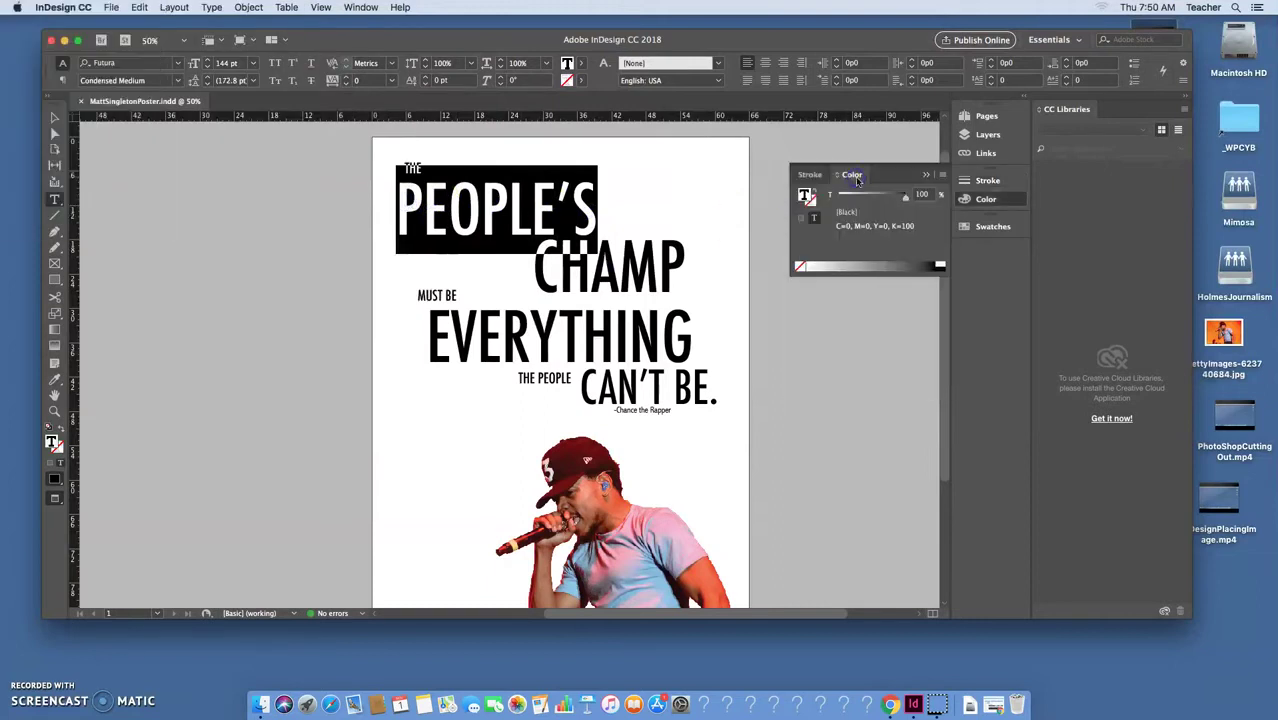
click(813, 205)
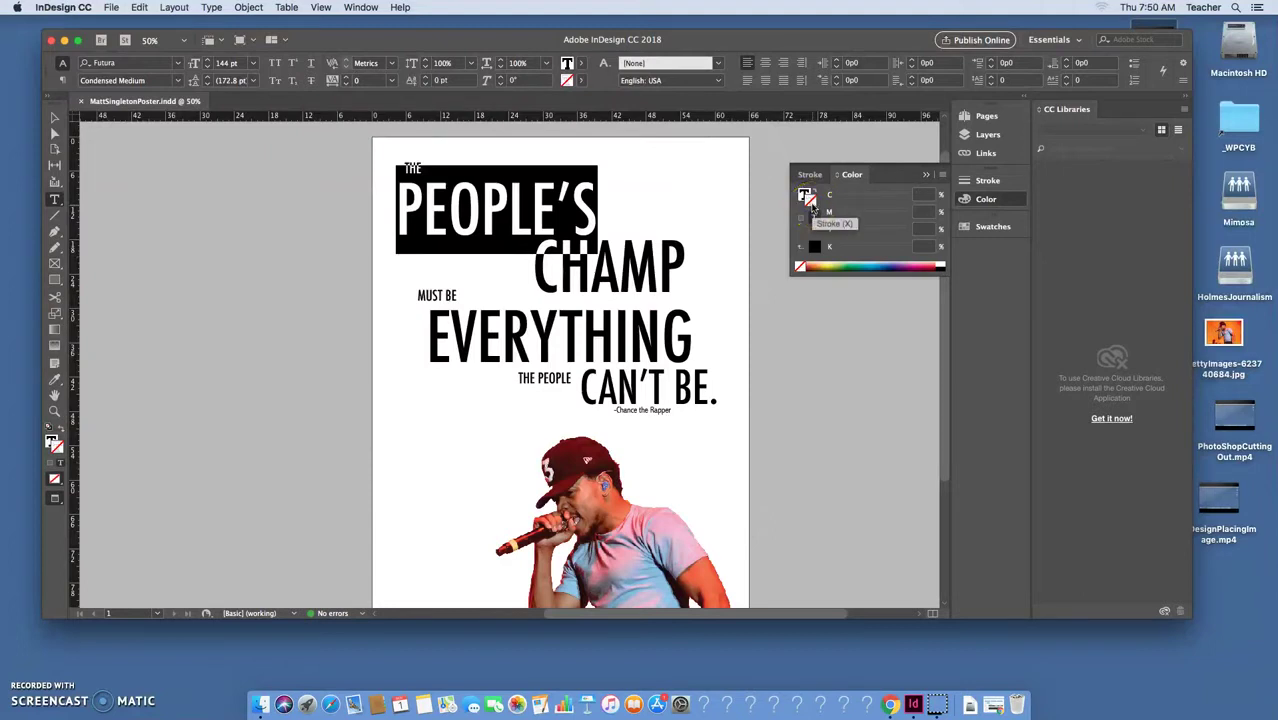
click(805, 195)
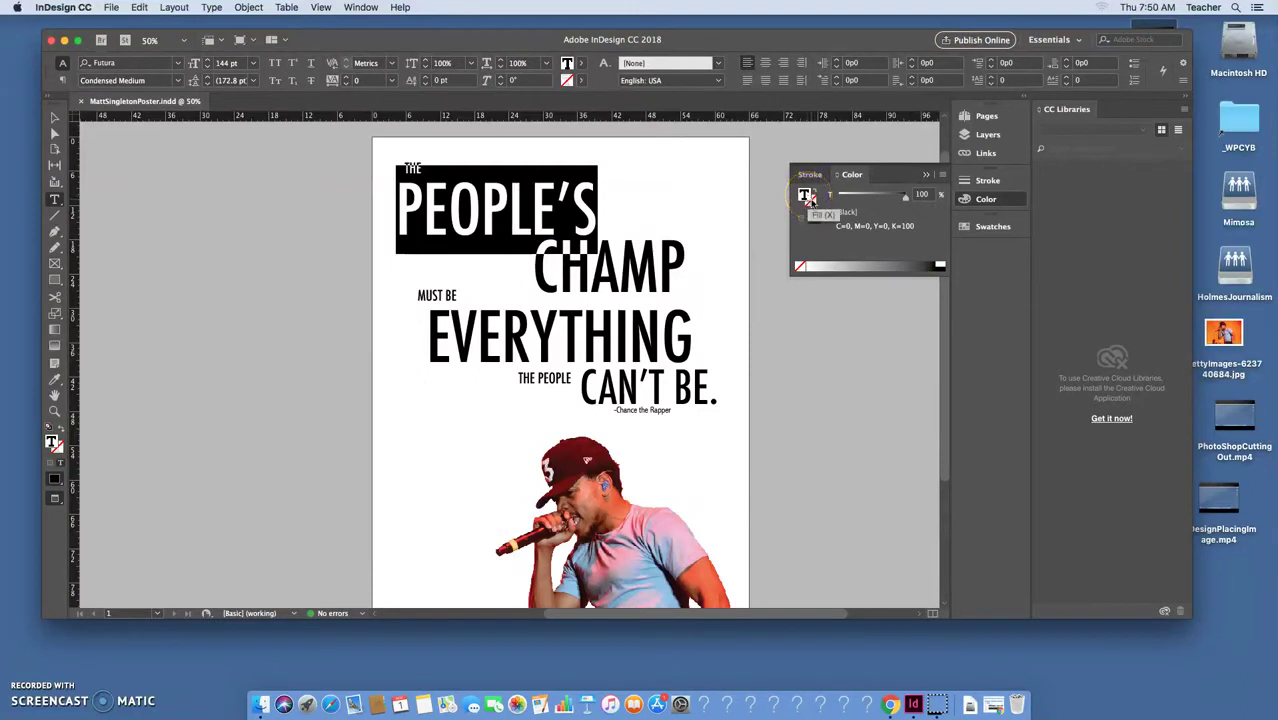
click(810, 197)
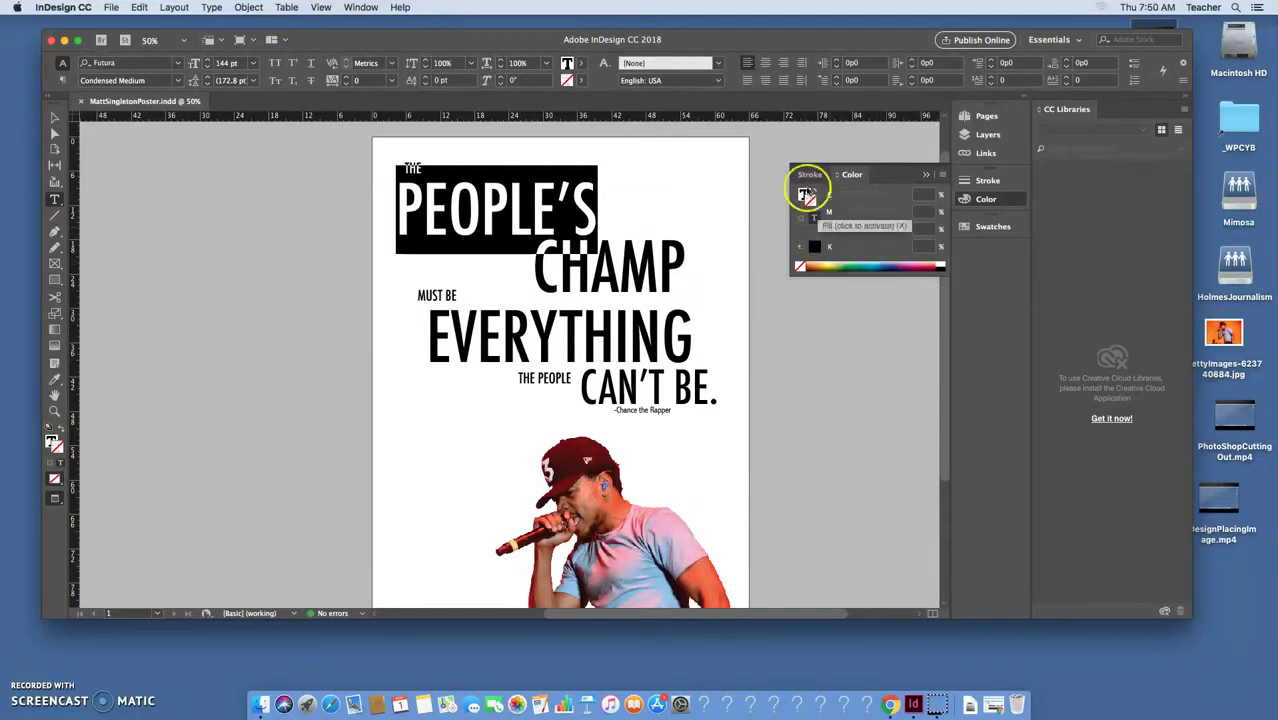
click(807, 193)
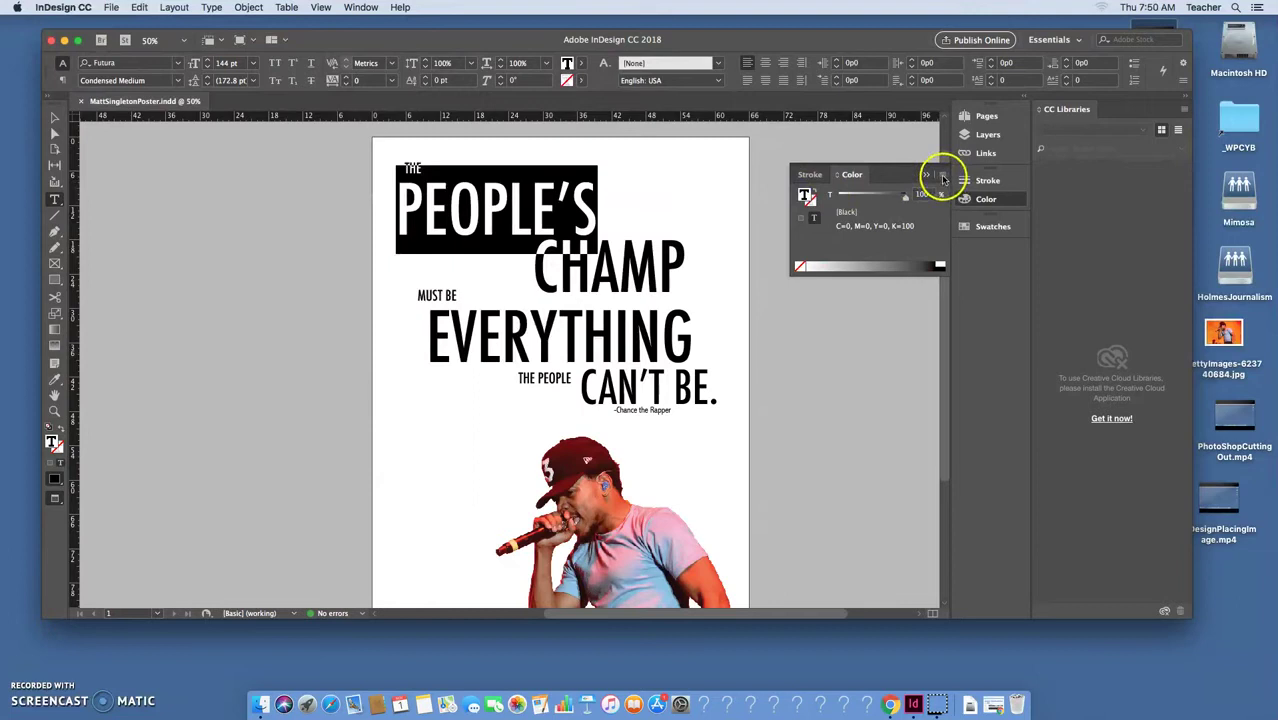
click(945, 178)
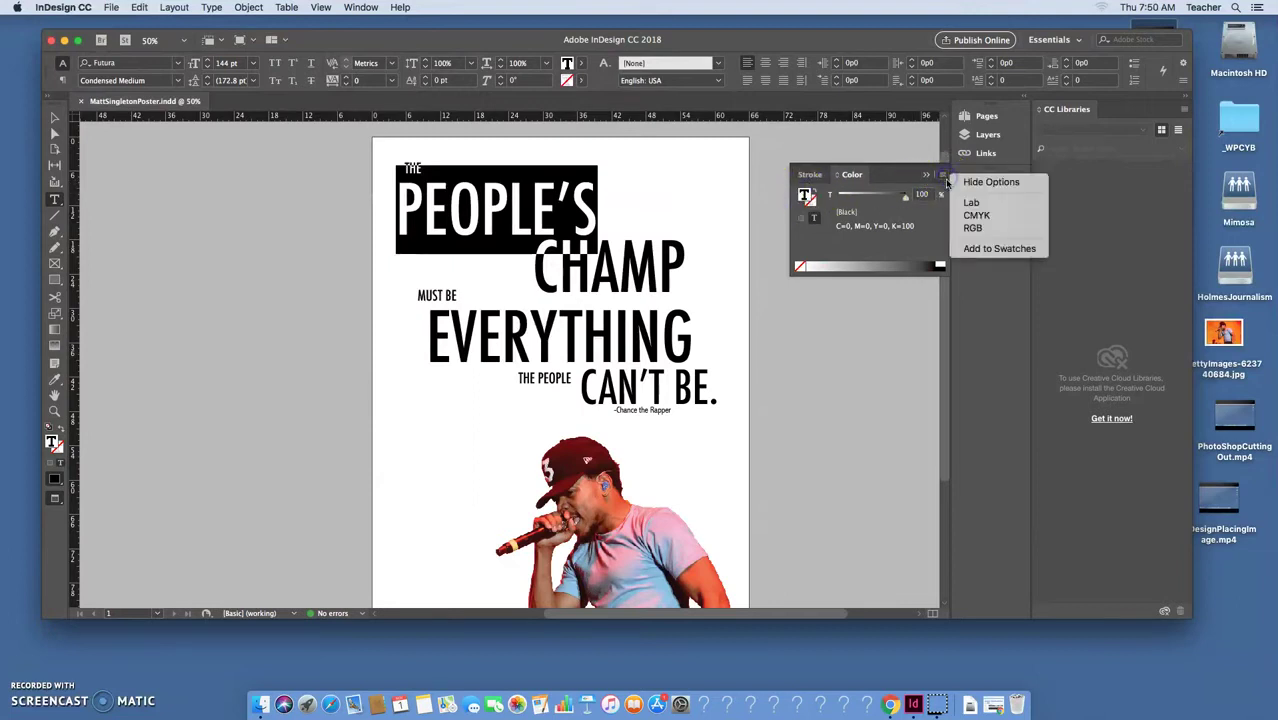
click(975, 230)
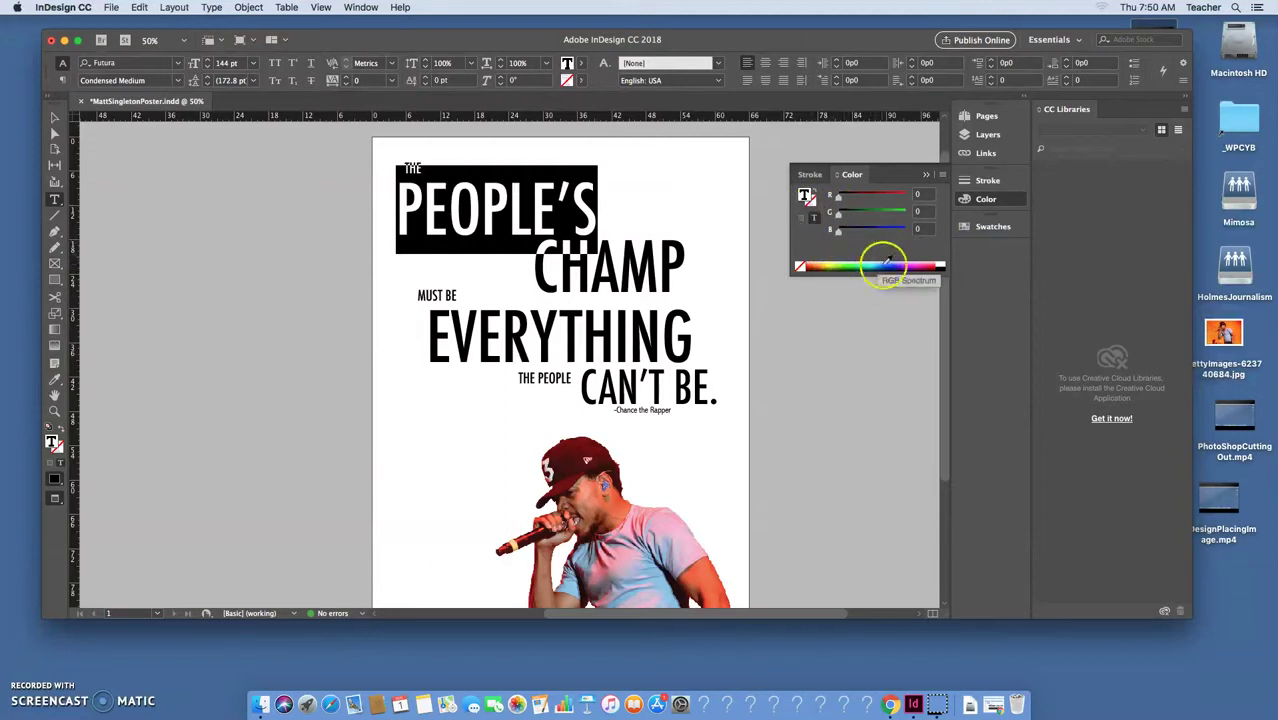
- Fill PEOPLE'S with the cap's dark red (R 103) using the Eyedropper, then return to Selection
scroll(556, 268, down, 3)
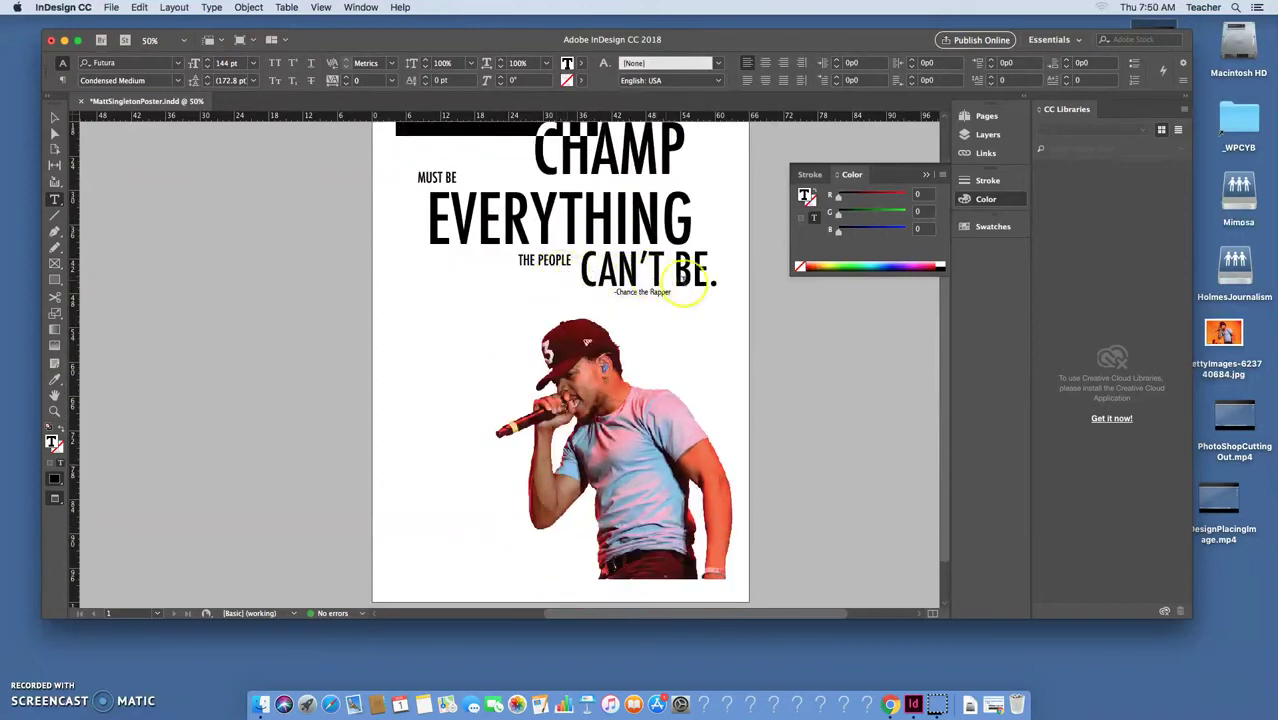
scroll(935, 310, up, 2)
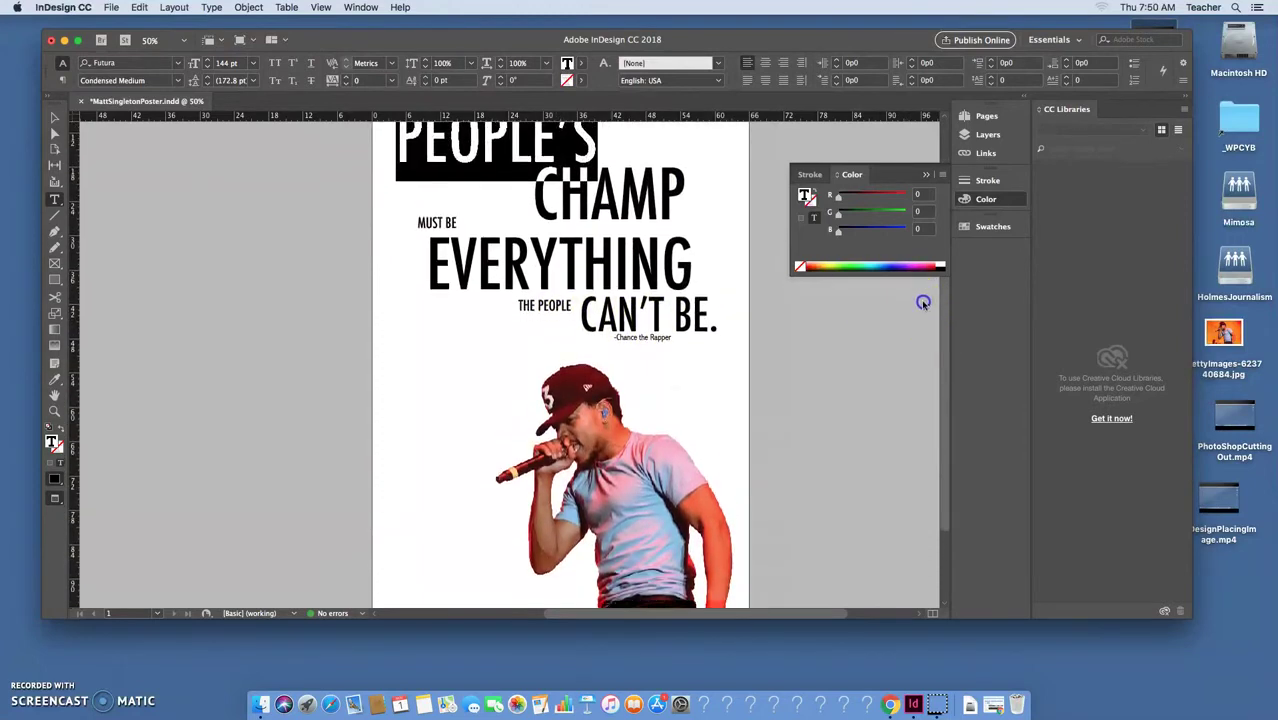
scroll(902, 297, down, 3)
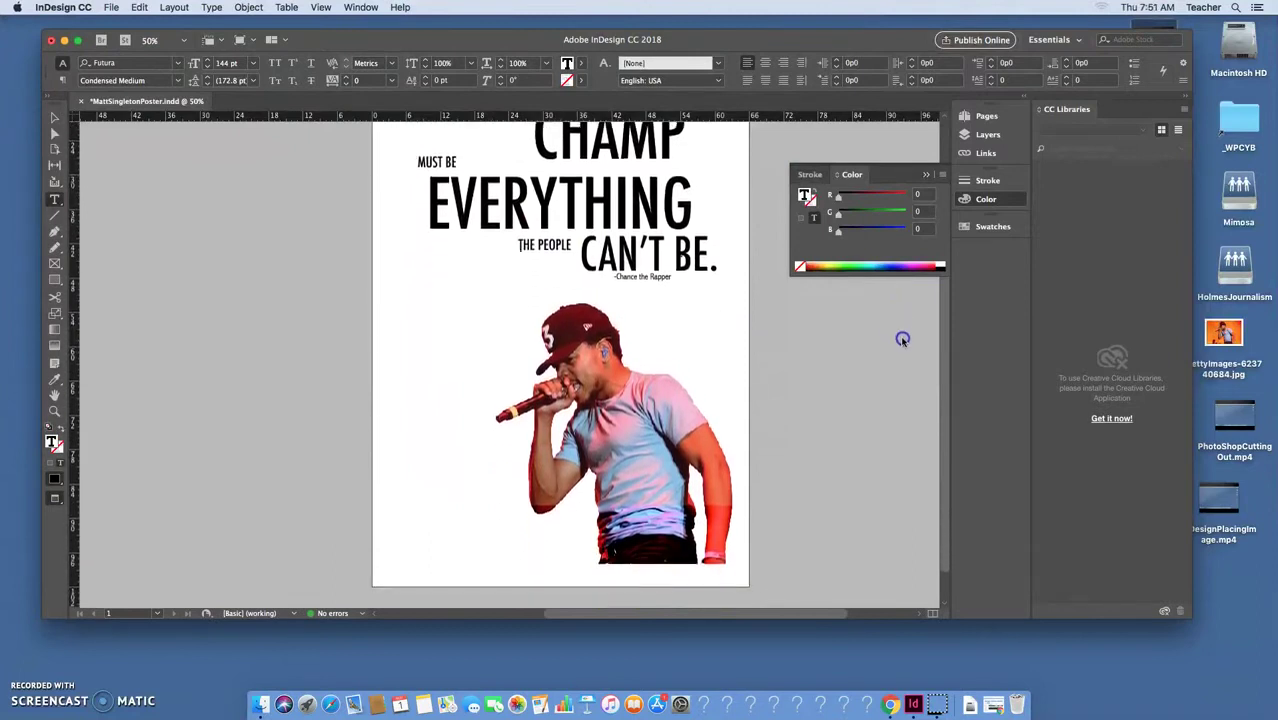
scroll(906, 320, down, 1)
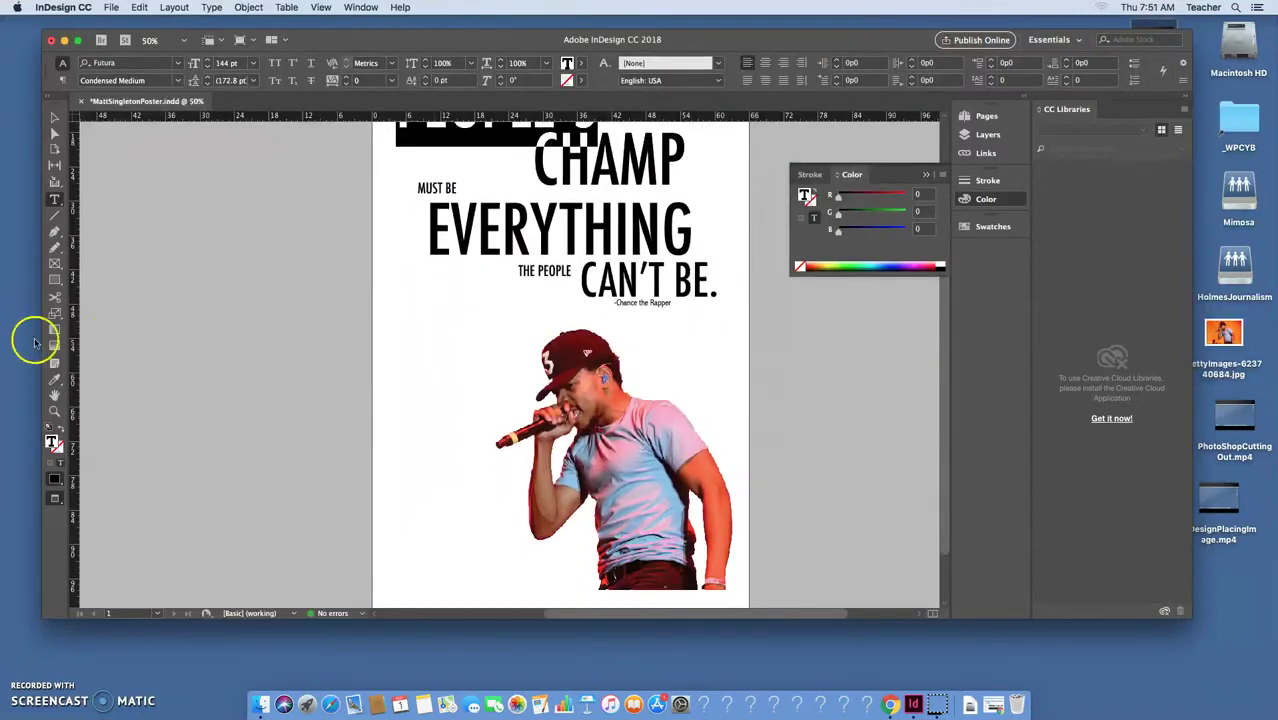
scroll(943, 321, up, 1)
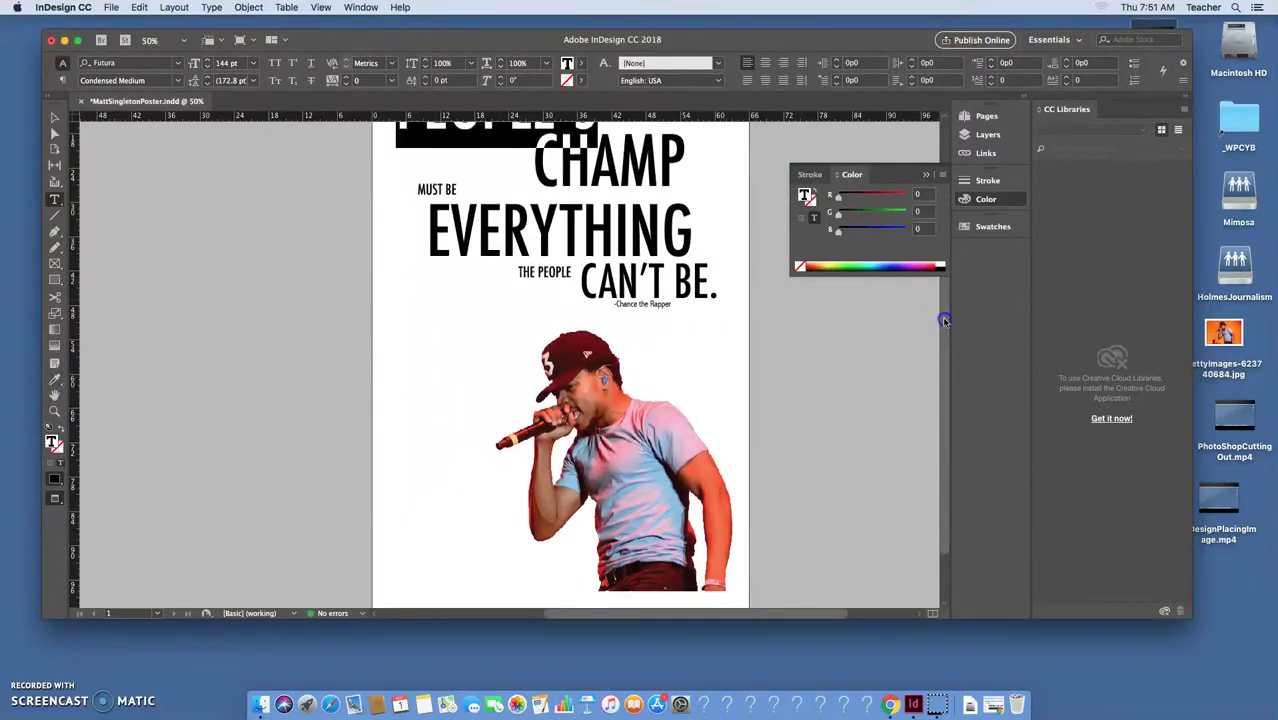
scroll(943, 321, up, 4)
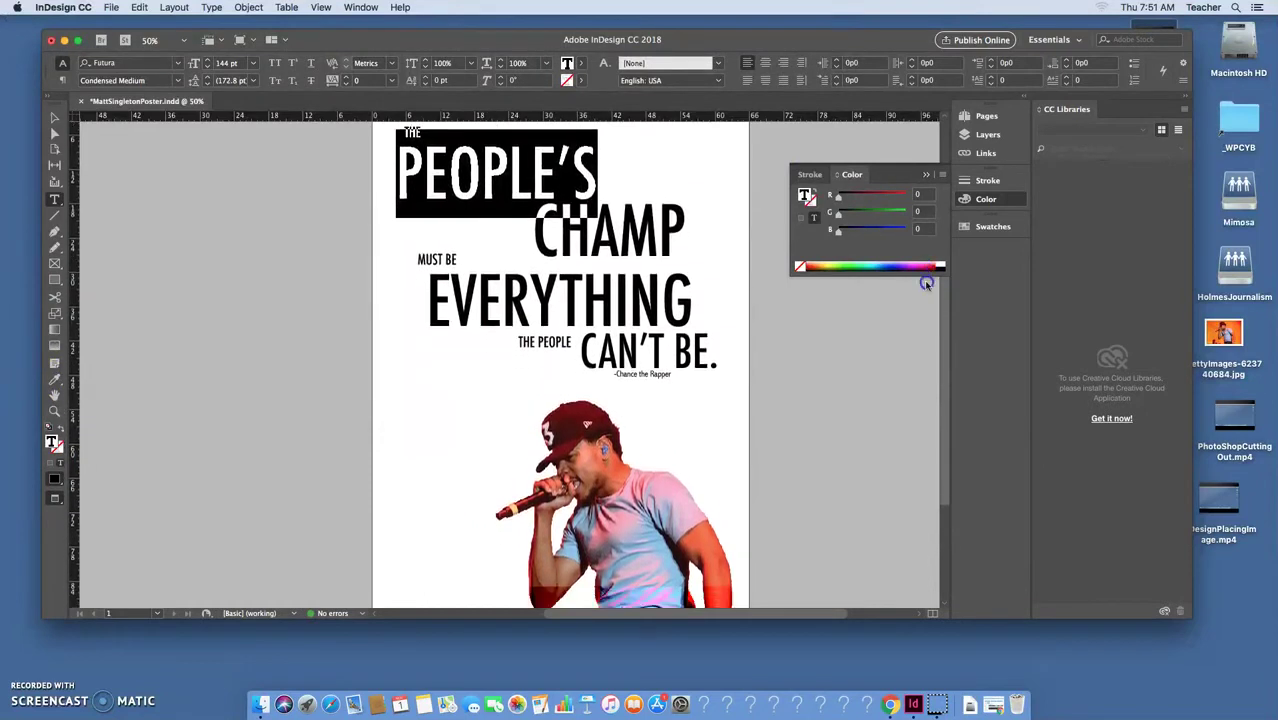
scroll(924, 292, down, 2)
click(55, 378)
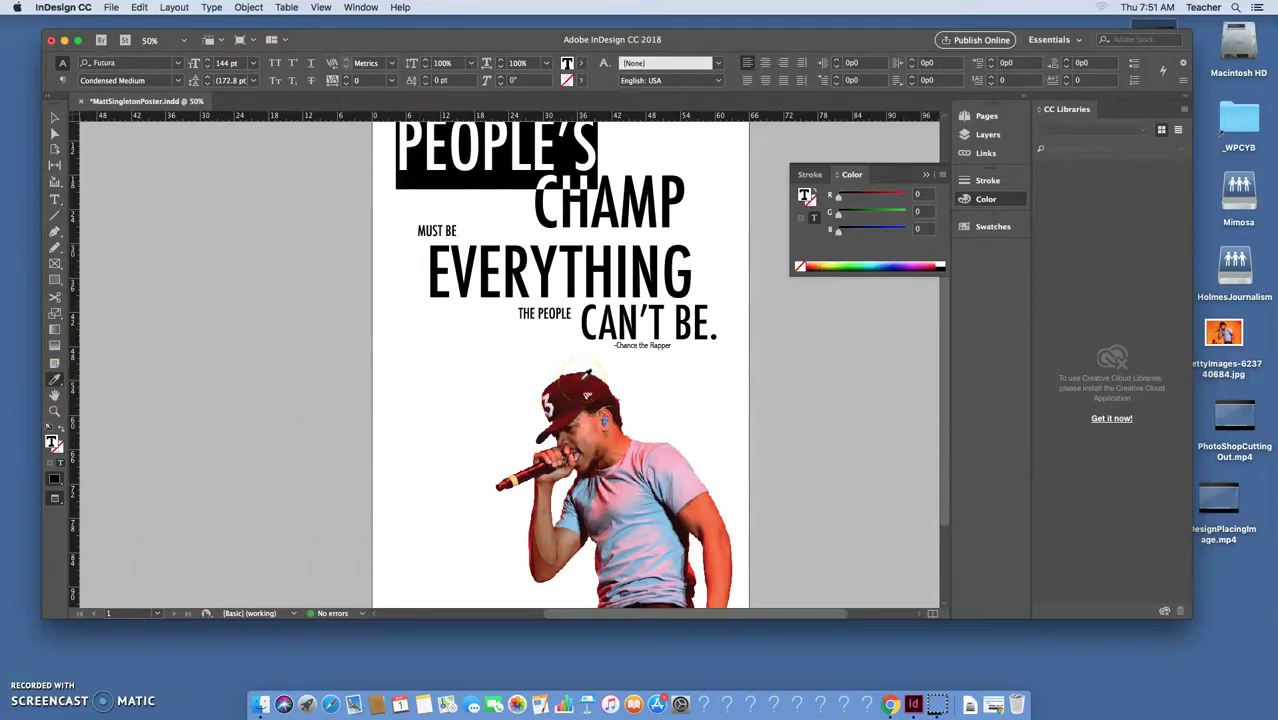
click(585, 378)
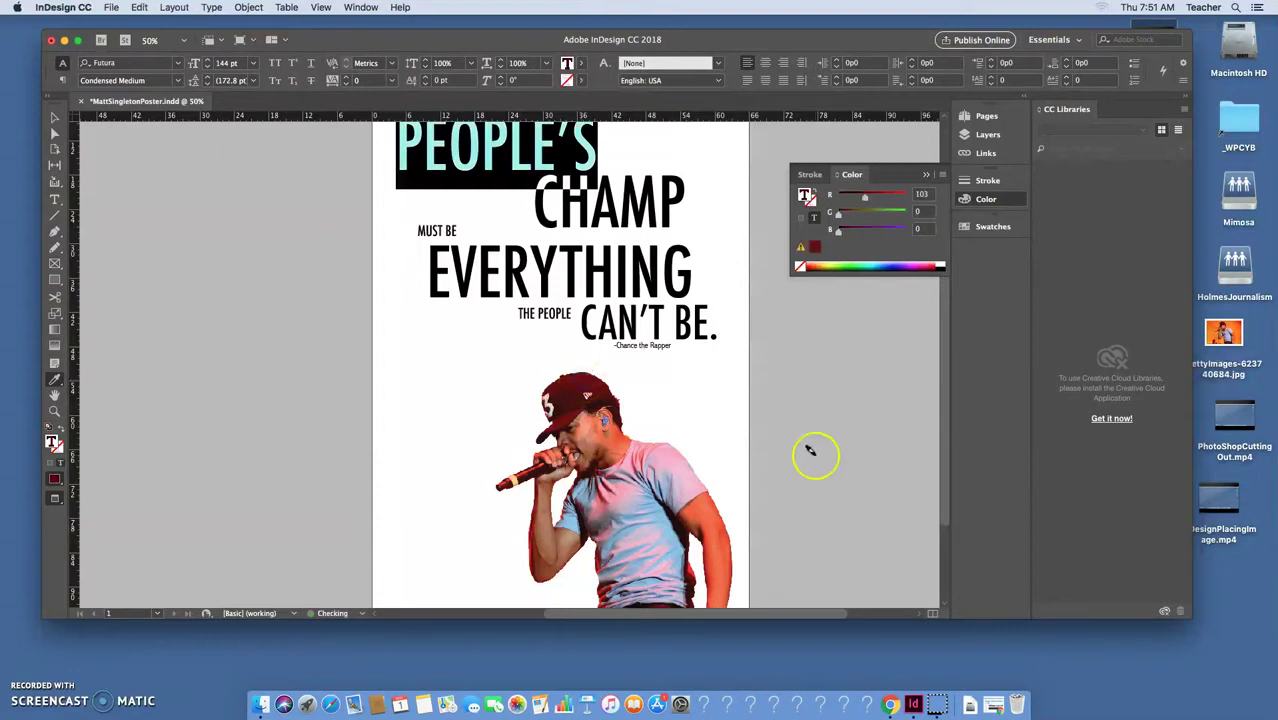
drag(944, 354, 936, 297)
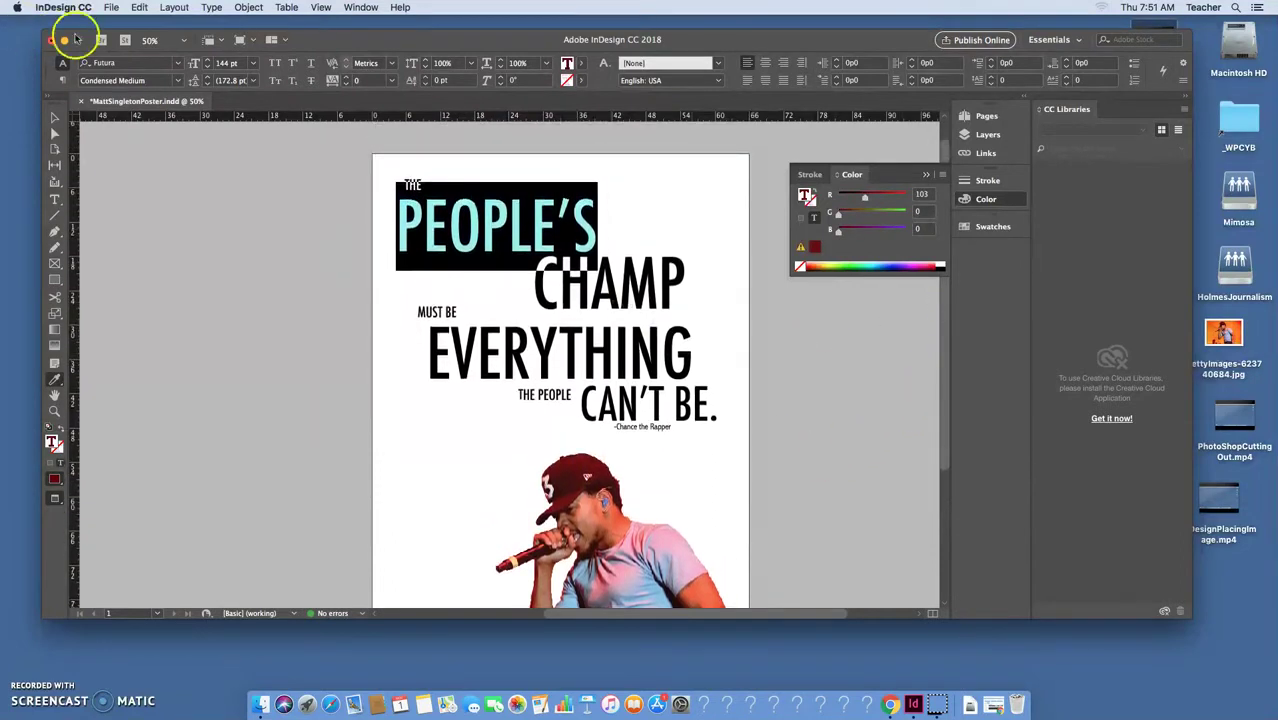
click(55, 117)
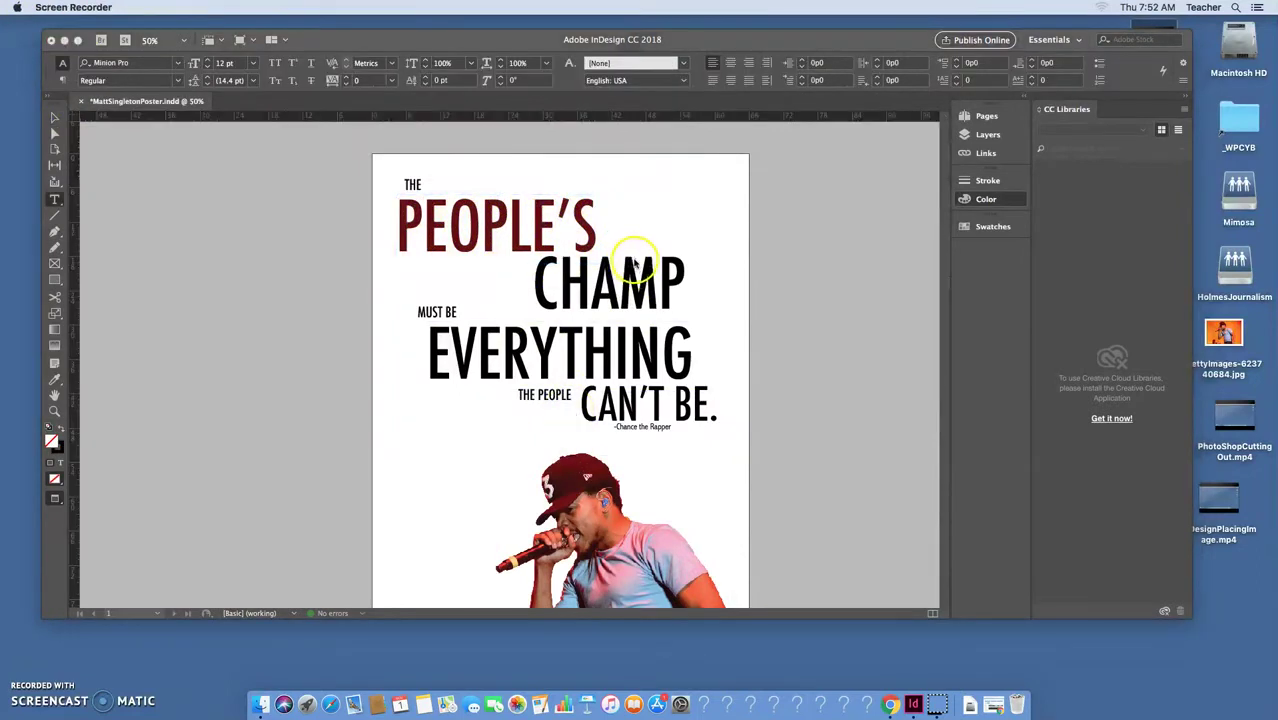
- Save the dark red from PEOPLE'S as a new swatch
click(588, 240)
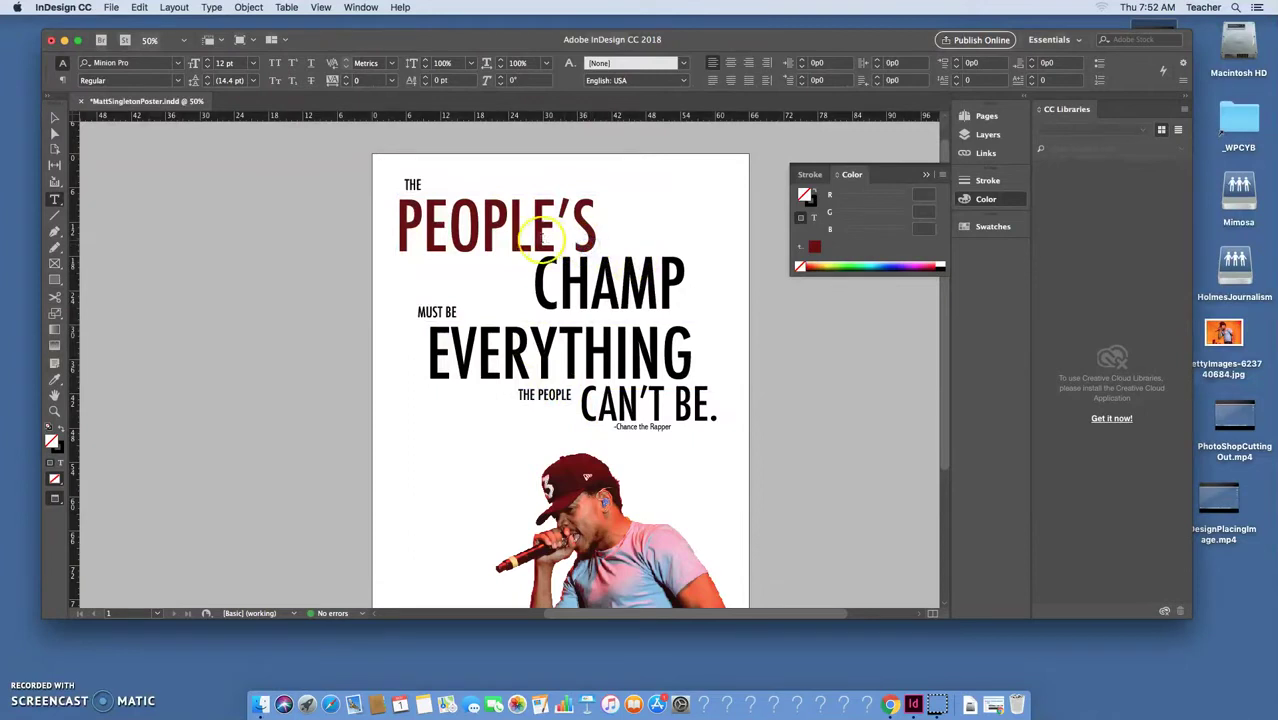
drag(556, 230, 481, 224)
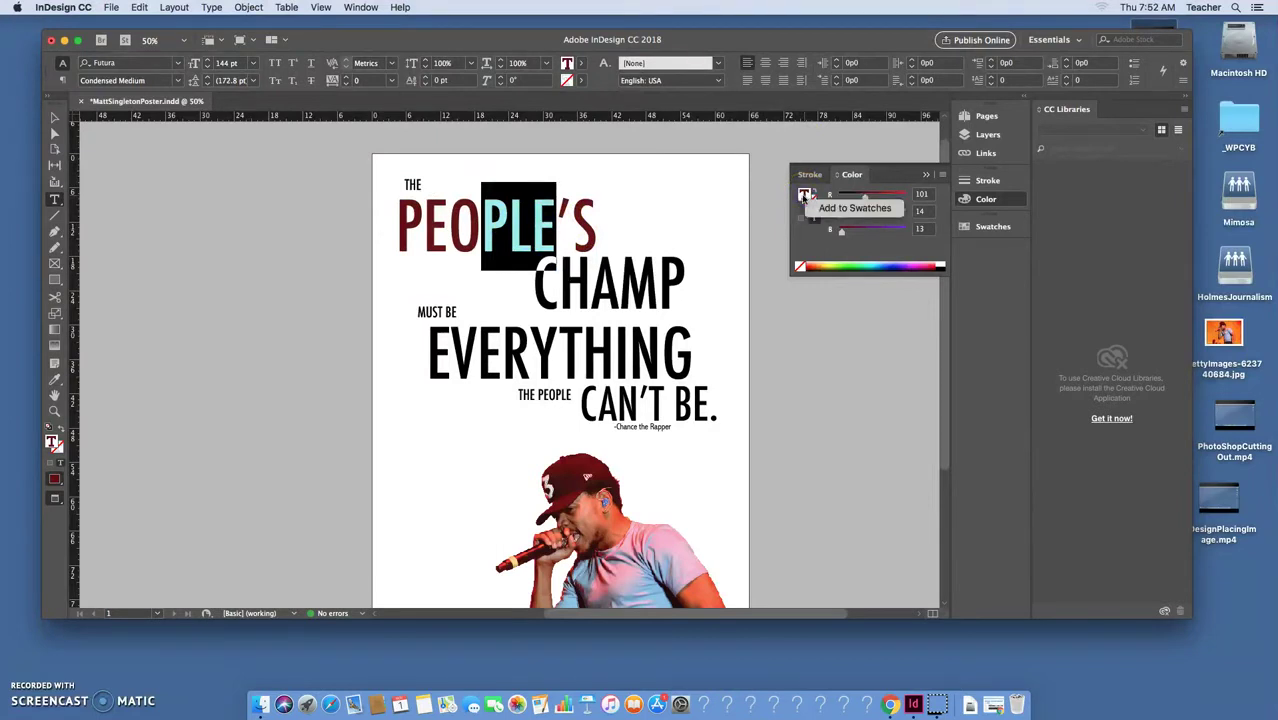
click(829, 209)
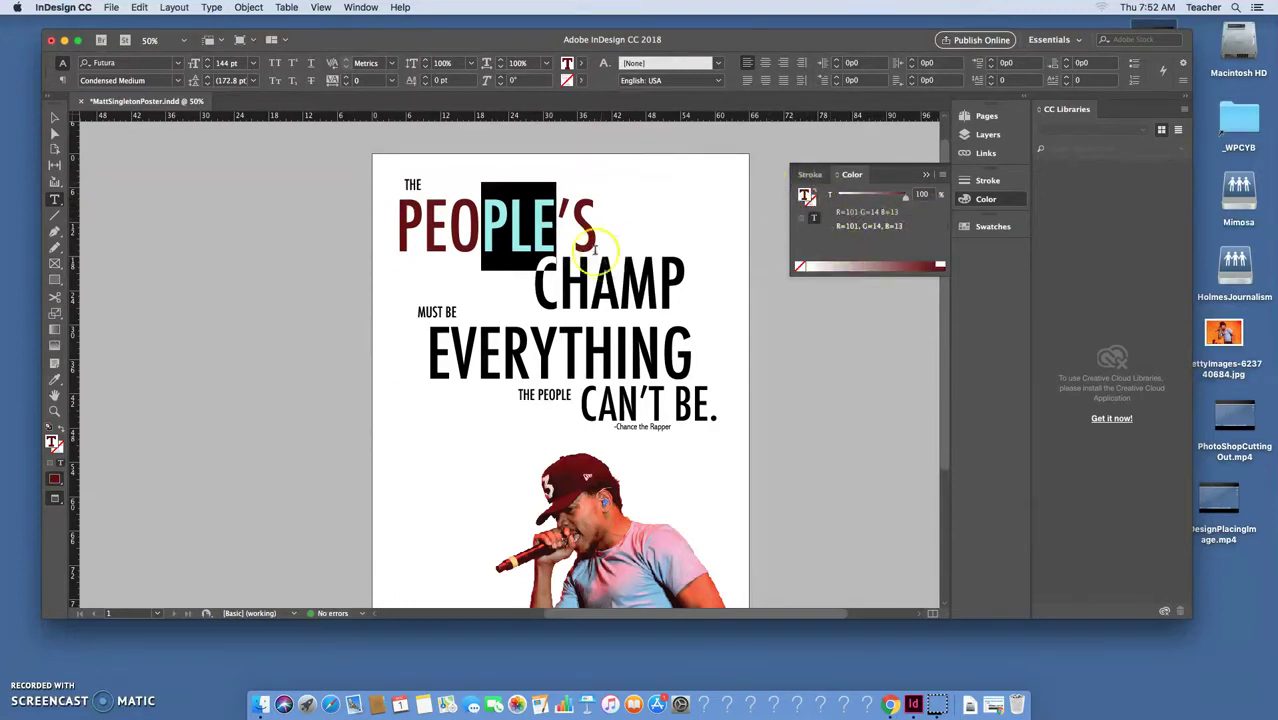
- Select CHAMP and apply the saved R=101 G=14 B=13 swatch from the Swatches panel
click(640, 302)
drag(688, 284, 536, 280)
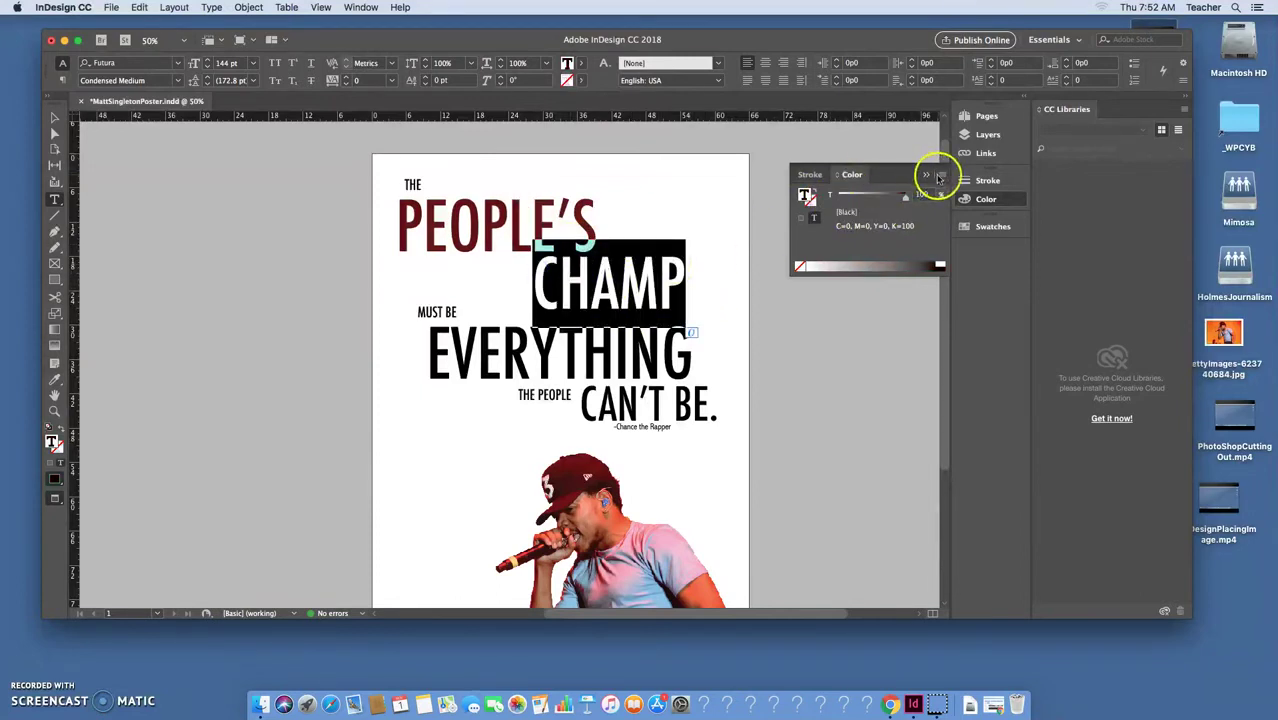
click(940, 178)
click(976, 205)
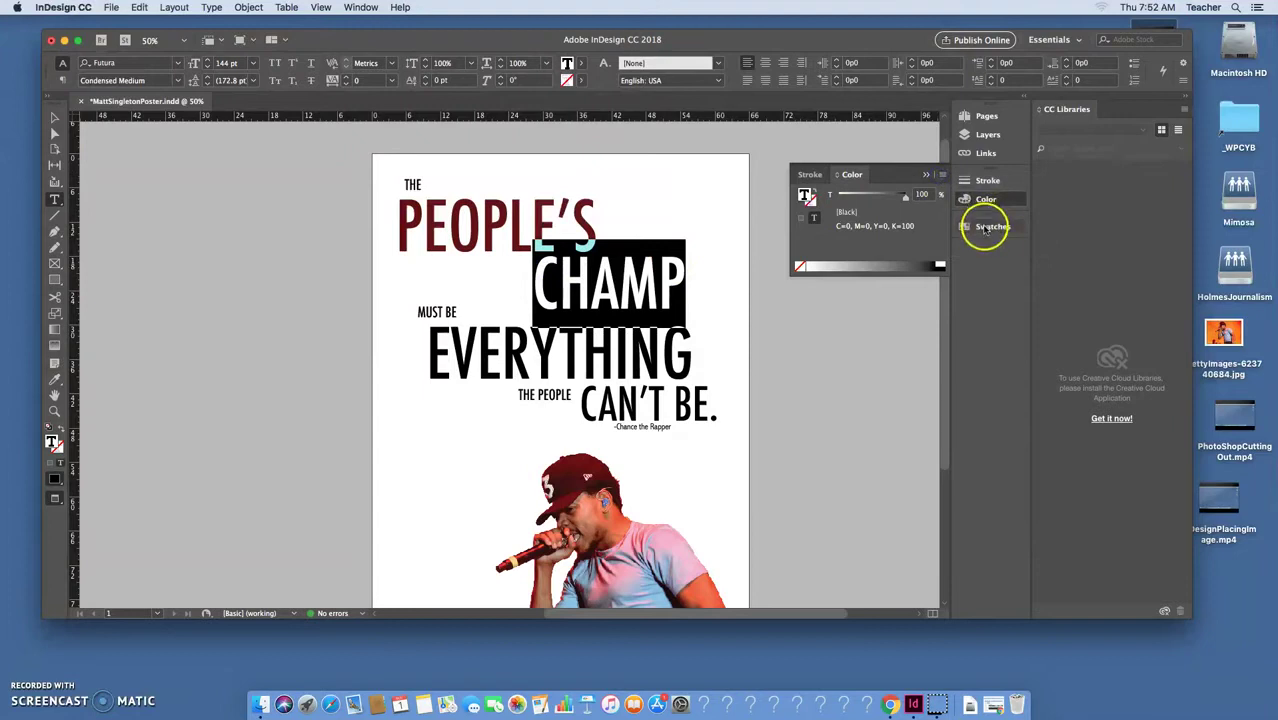
click(986, 227)
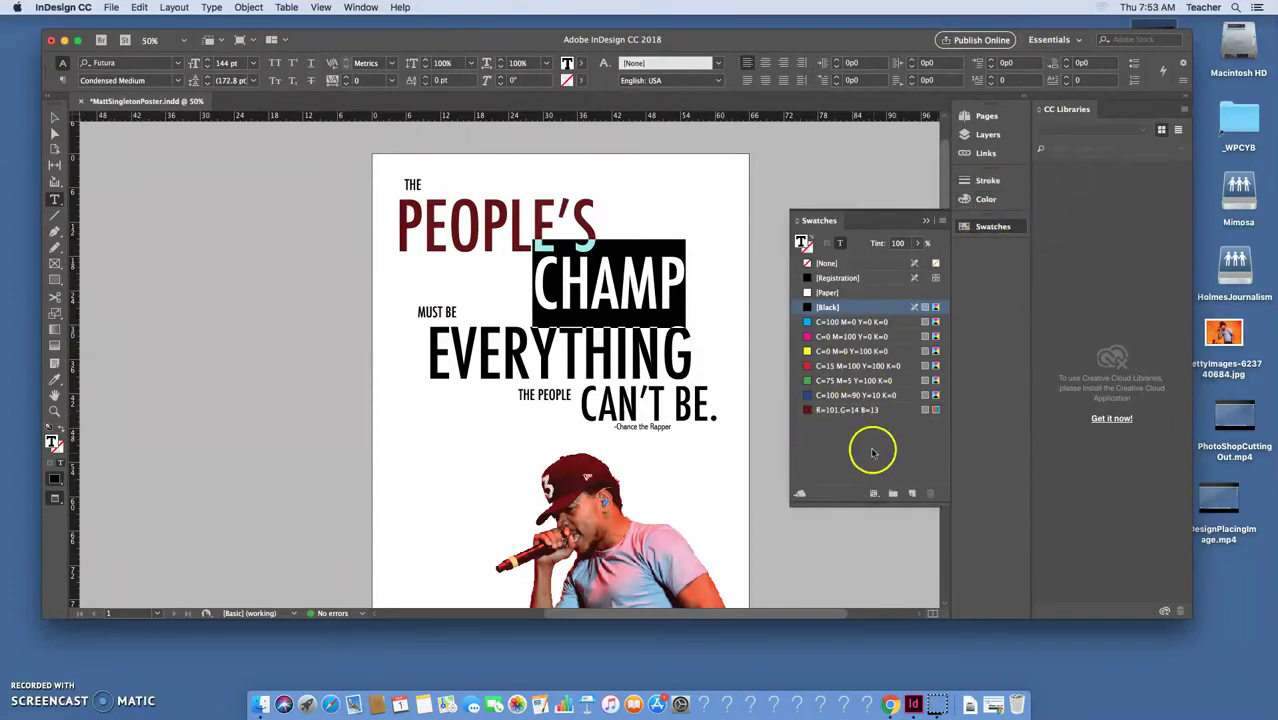
click(842, 411)
- Apply the same swatch to EVERYTHING, MUST BE, THE, CAN'T BE. and THE PEOPLE
click(667, 340)
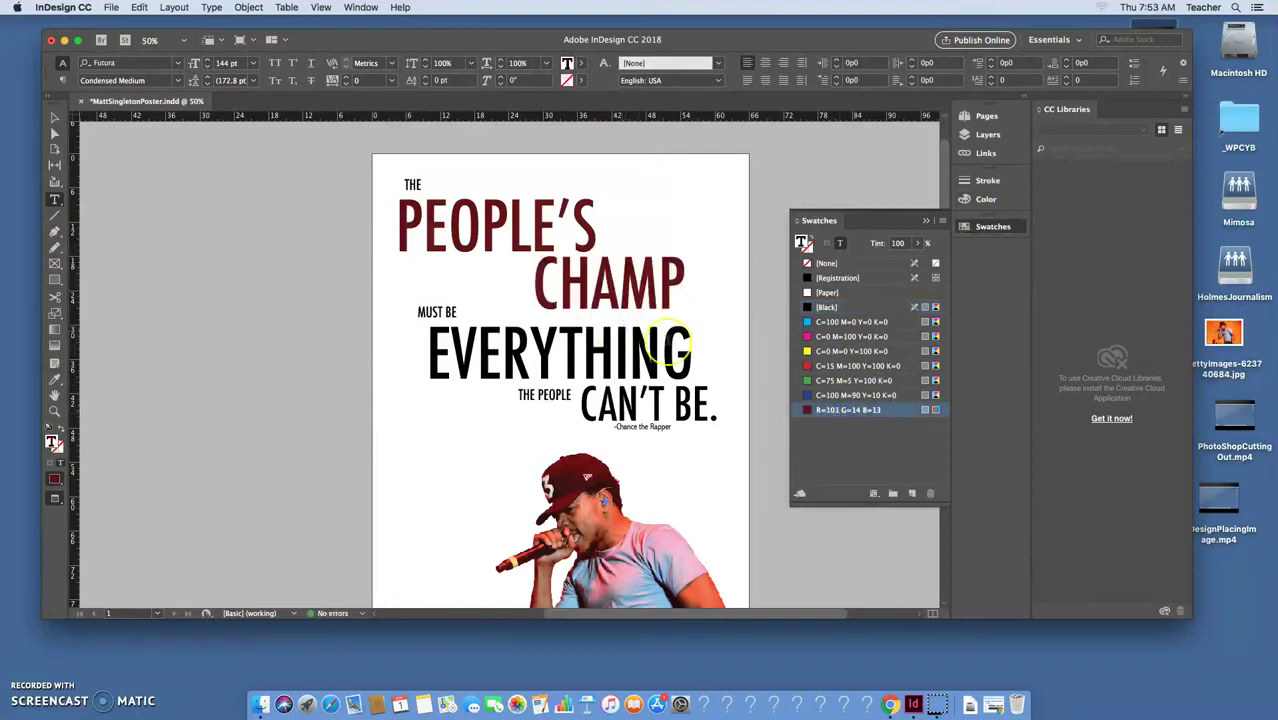
drag(702, 338, 375, 291)
click(862, 409)
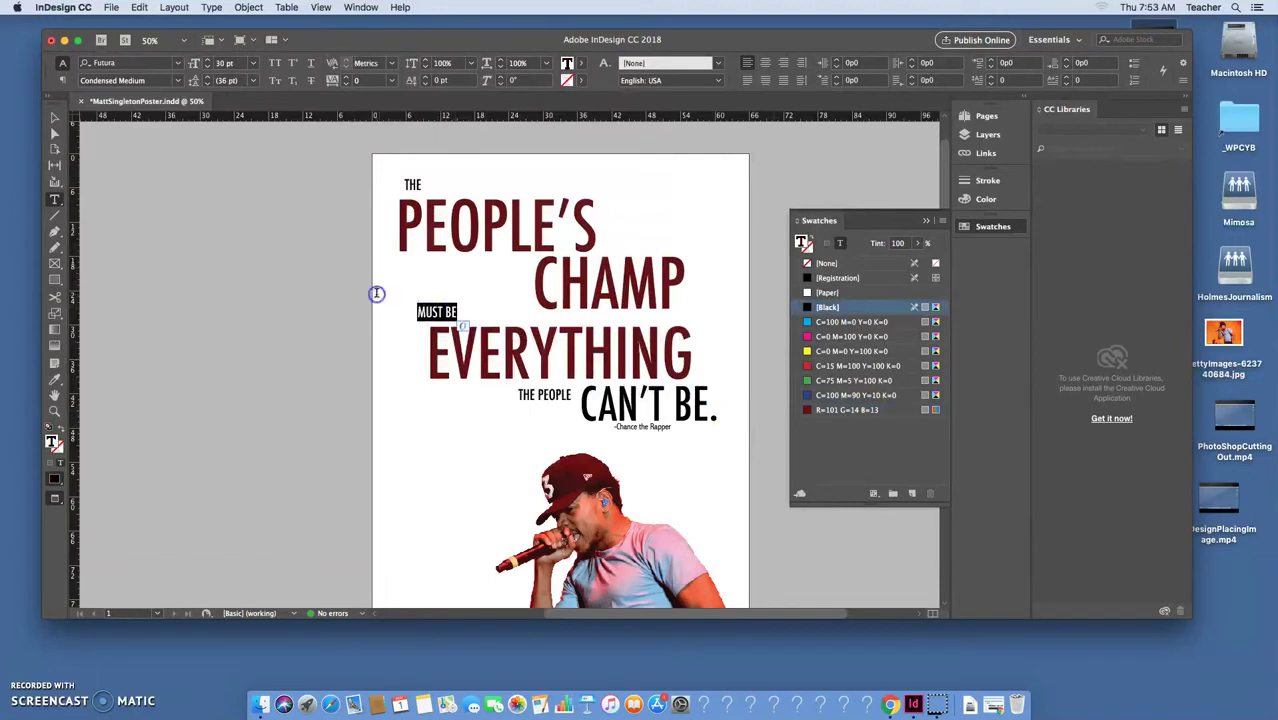
click(842, 410)
drag(421, 180, 374, 180)
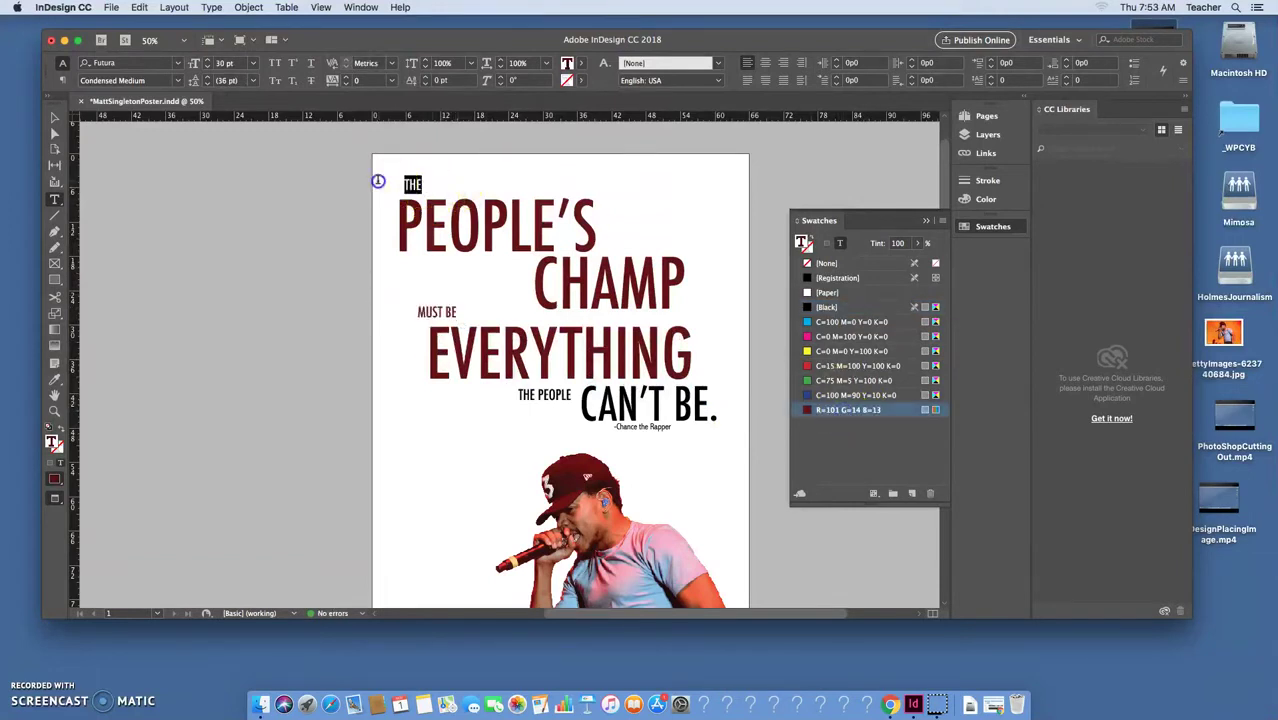
click(866, 410)
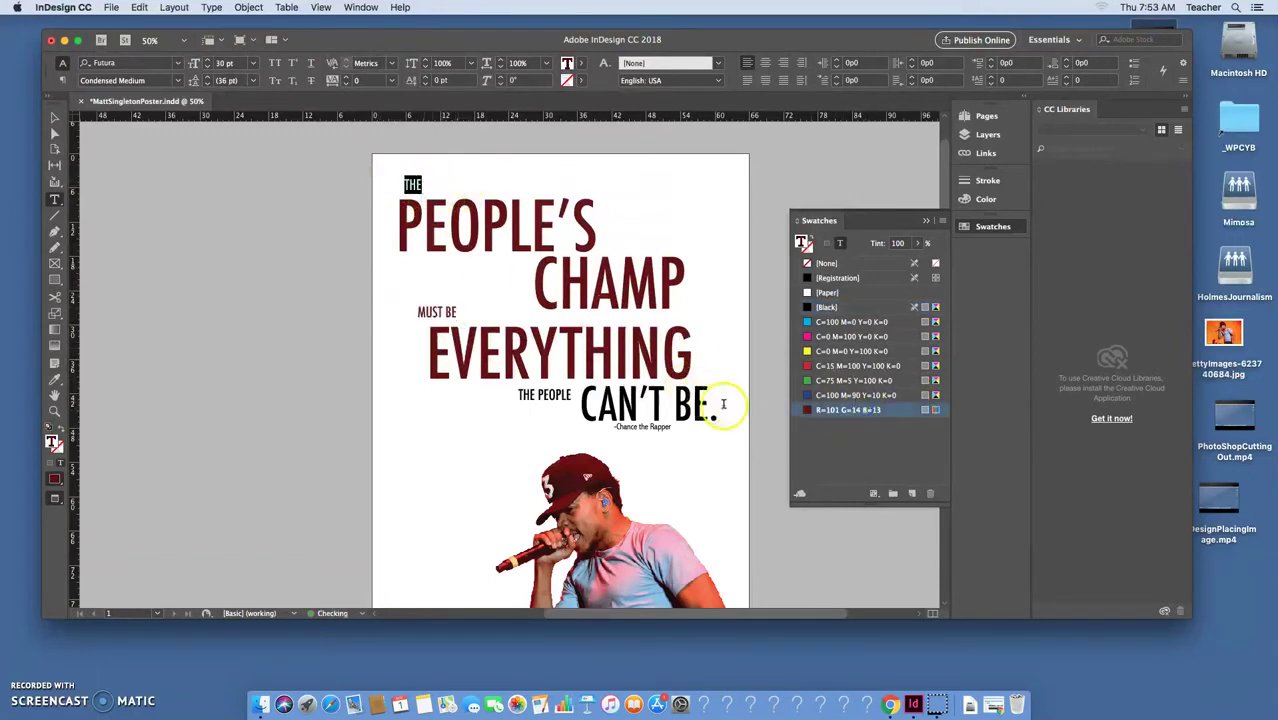
drag(724, 400, 515, 393)
click(866, 410)
click(850, 410)
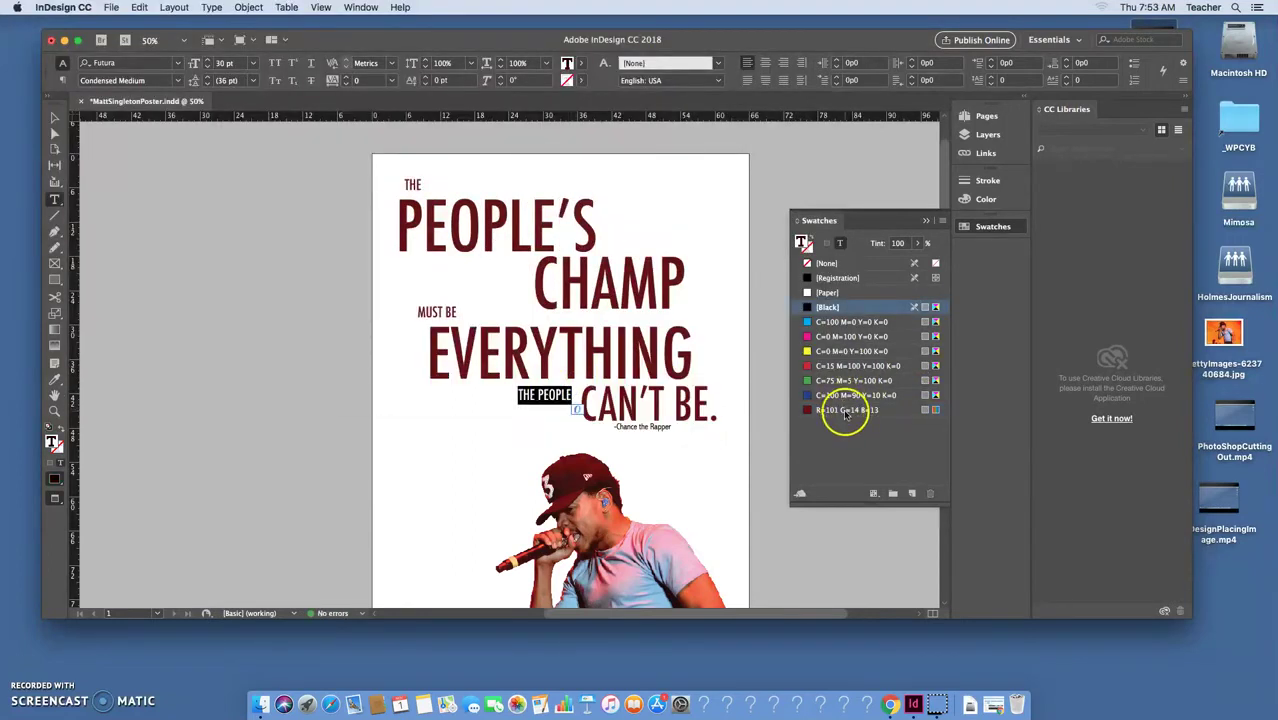
- Select THE PEOPLE'S, make its text stroke active, and clear the stroke to None
click(530, 235)
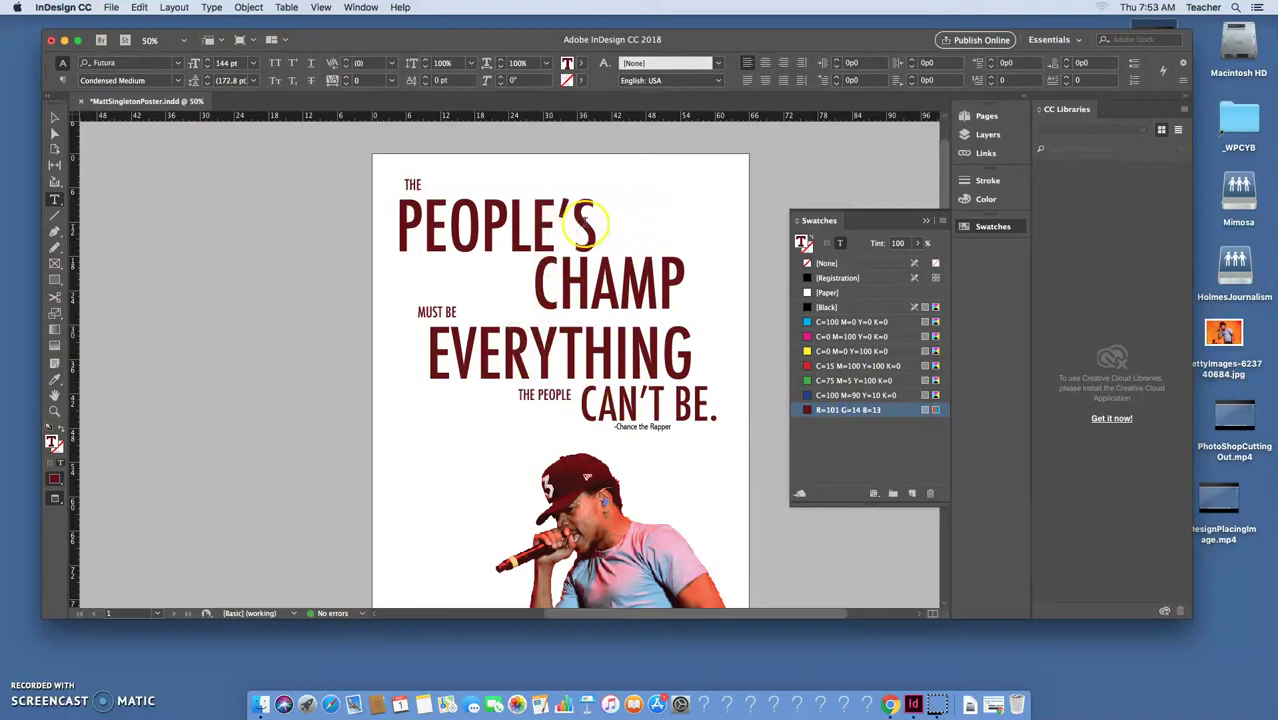
drag(598, 228, 398, 182)
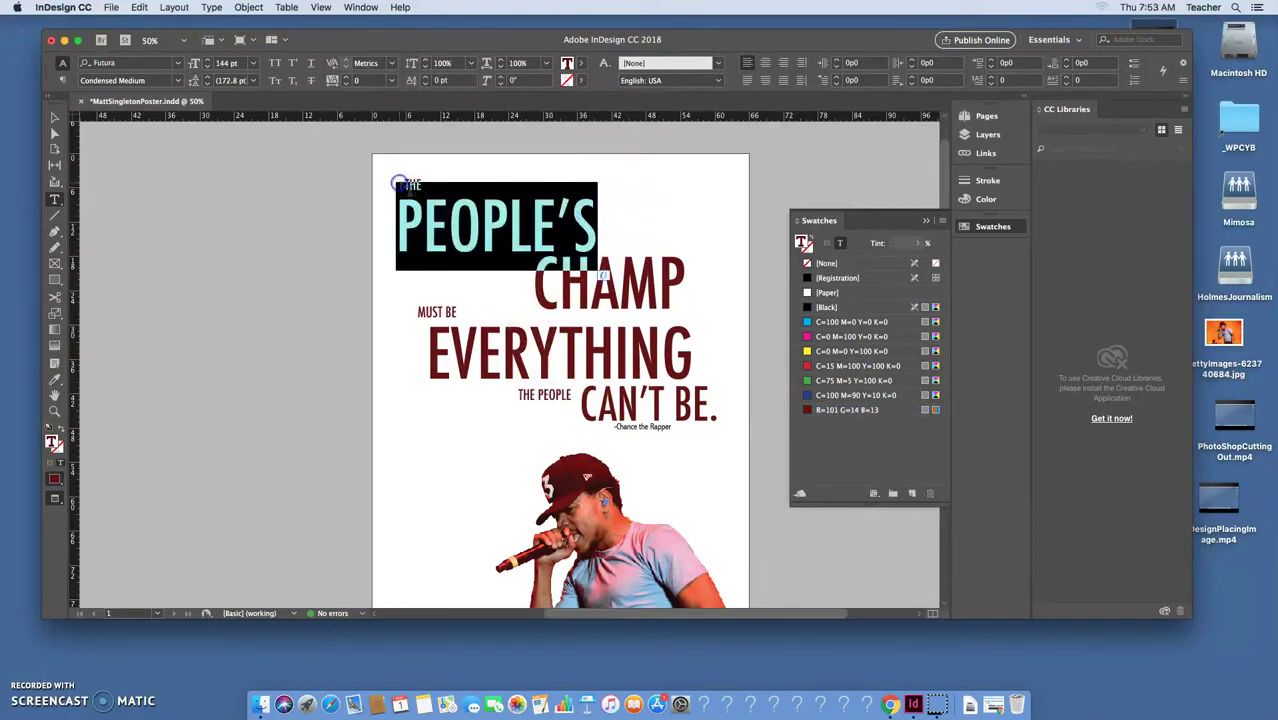
click(809, 247)
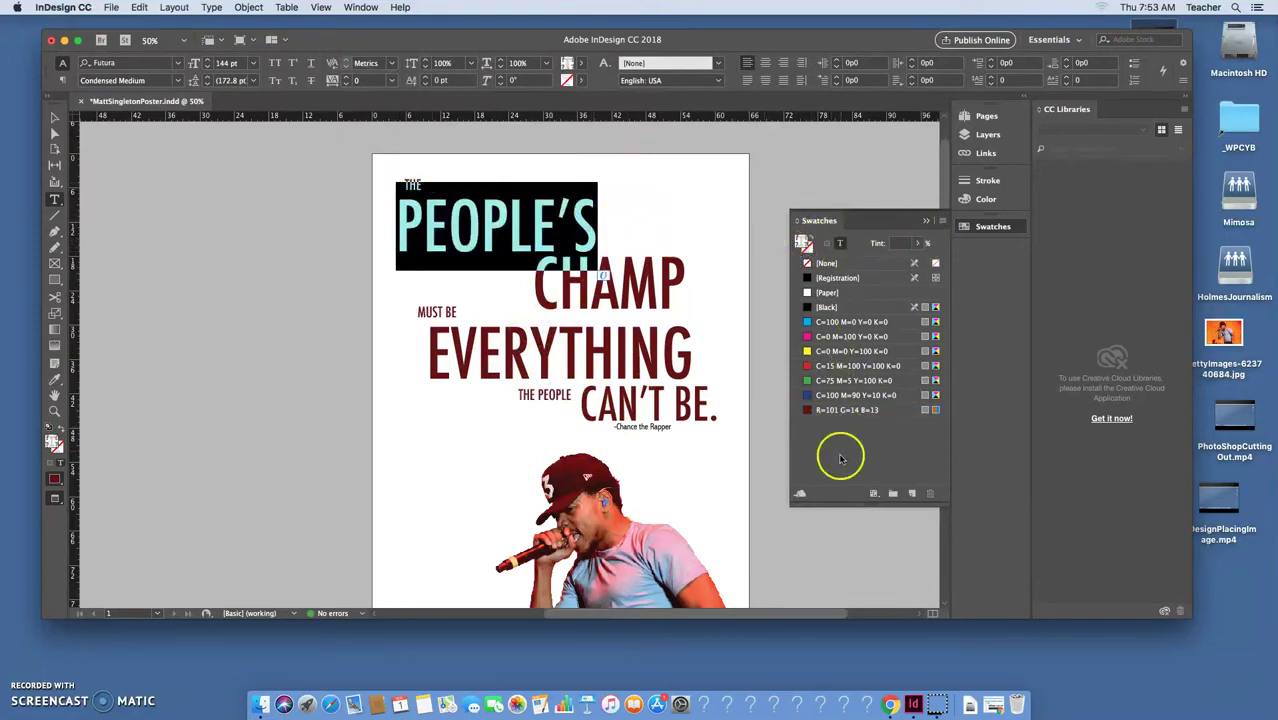
click(830, 410)
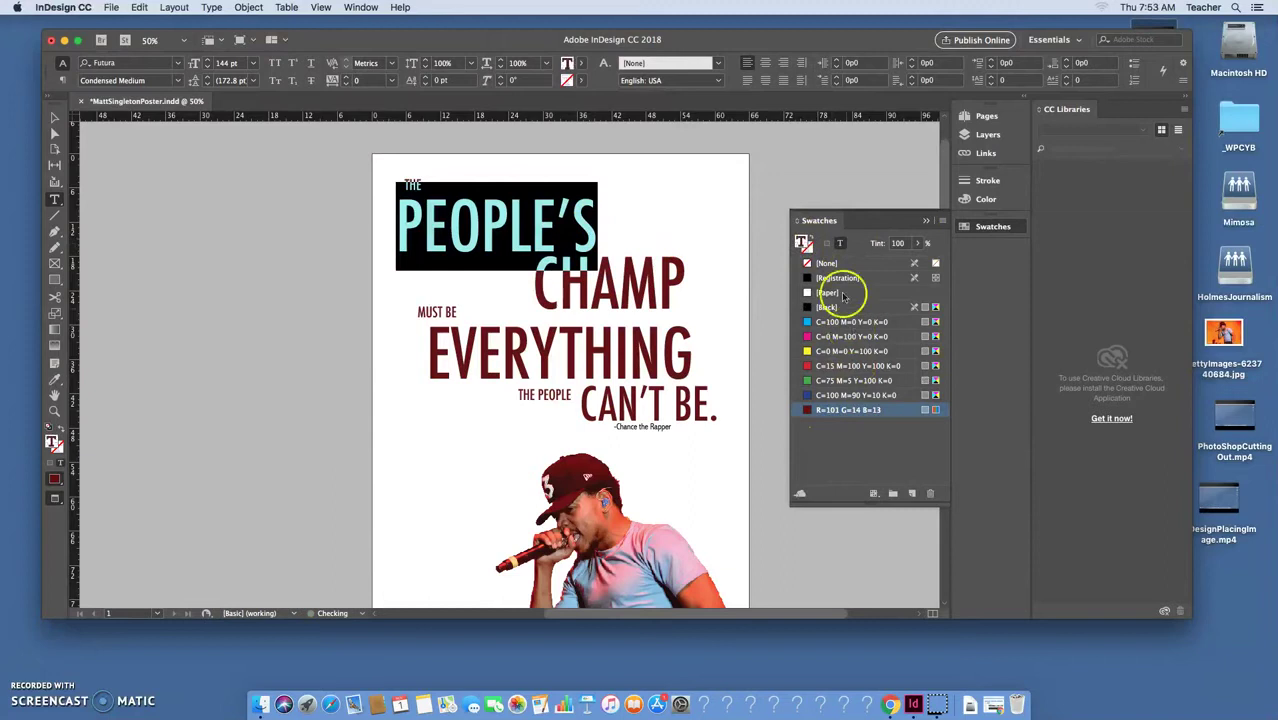
click(809, 249)
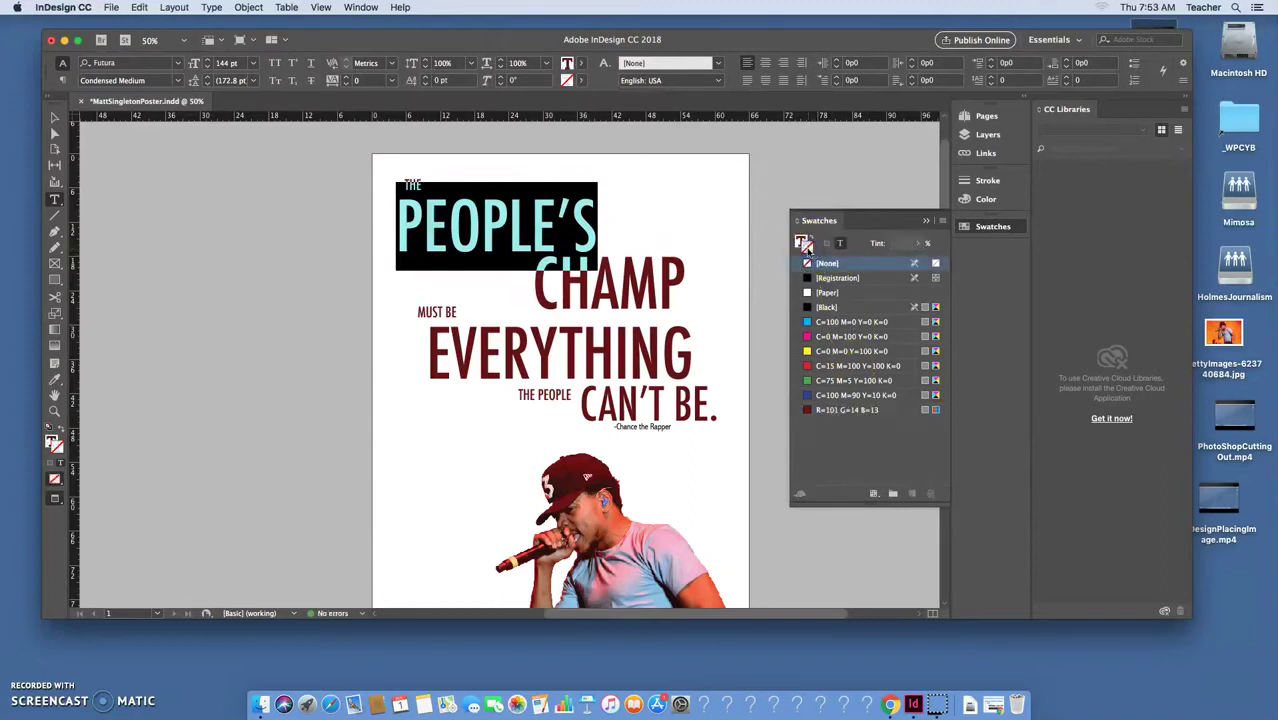
click(809, 252)
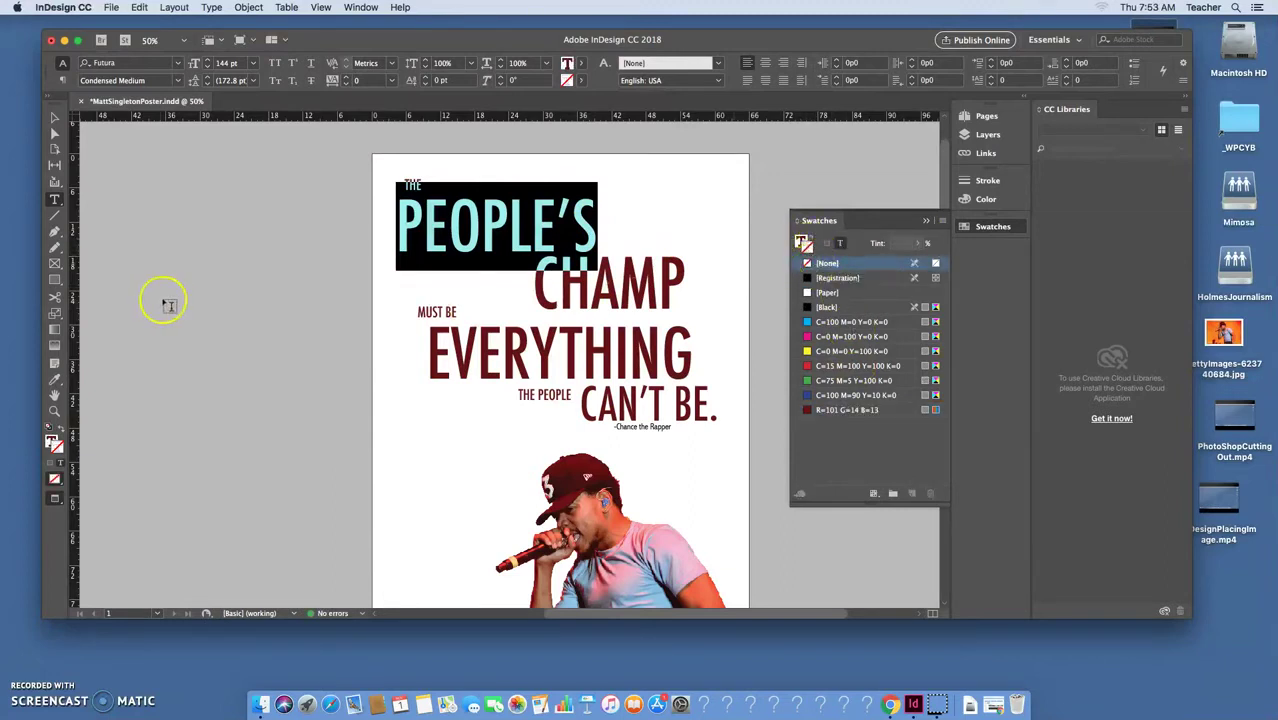
- Sample the shirt's light blue as the headline stroke, then zoom in to check the outline
click(55, 379)
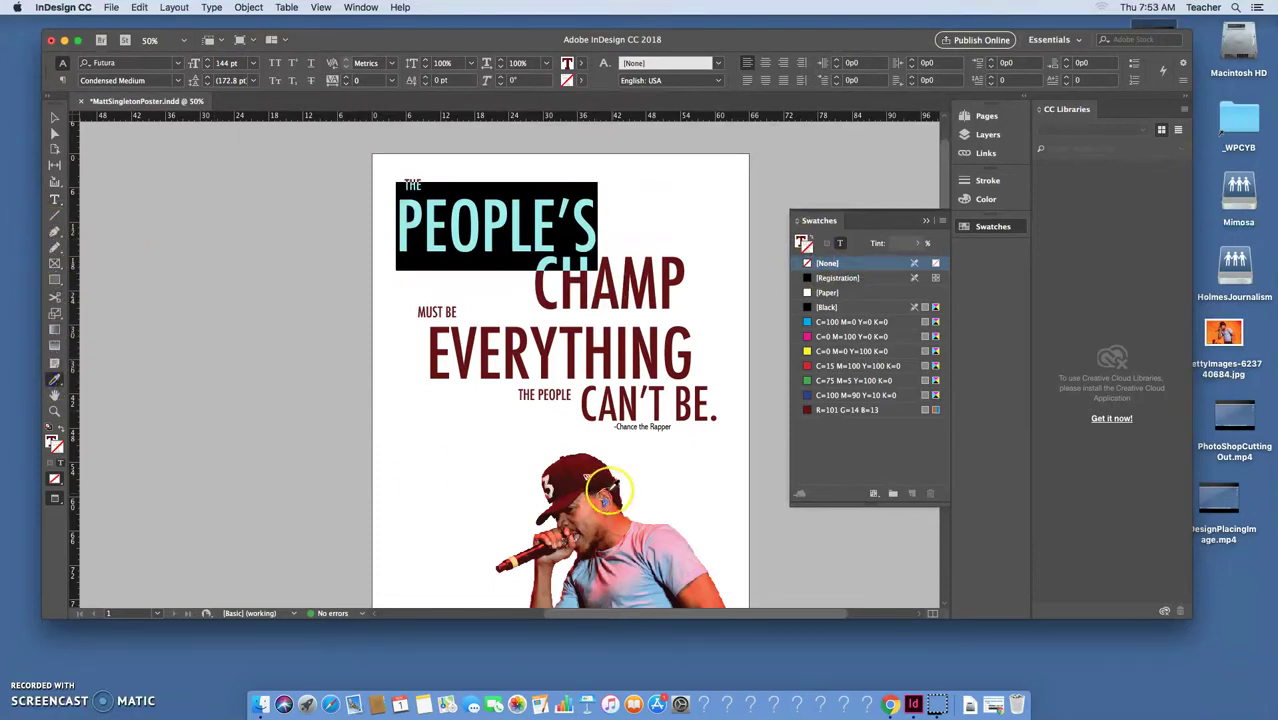
click(660, 596)
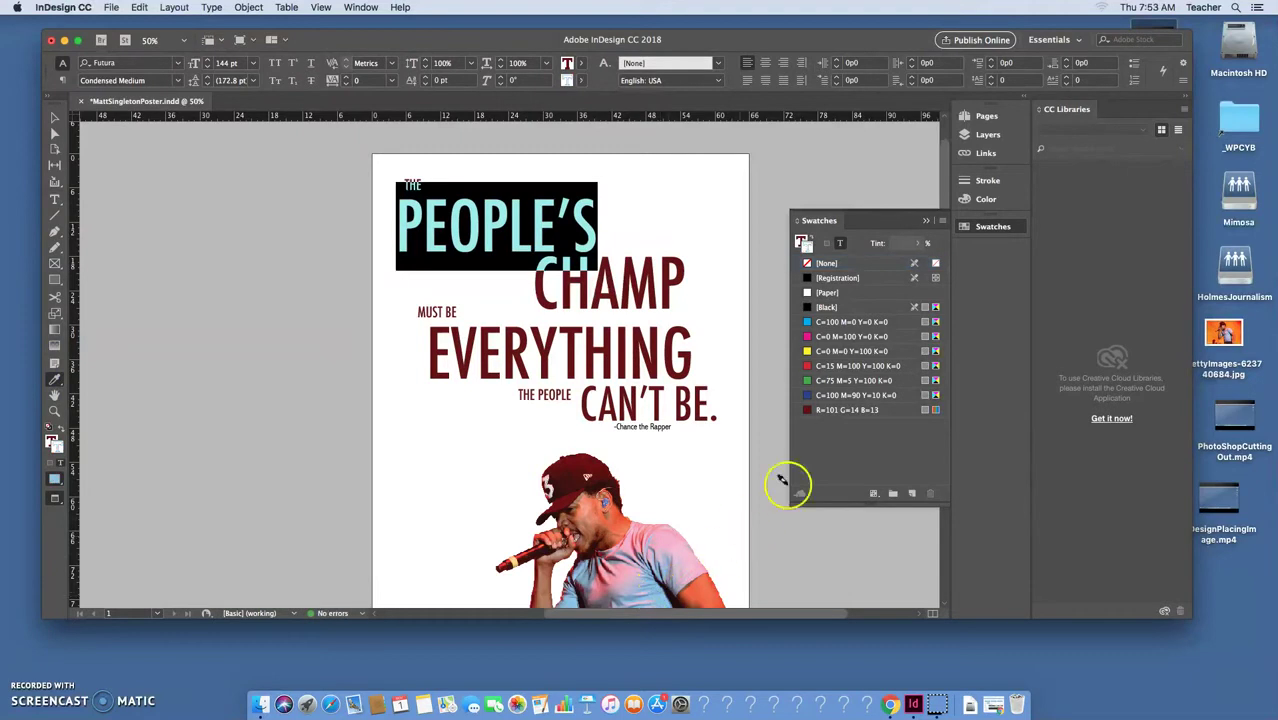
click(52, 118)
click(440, 220)
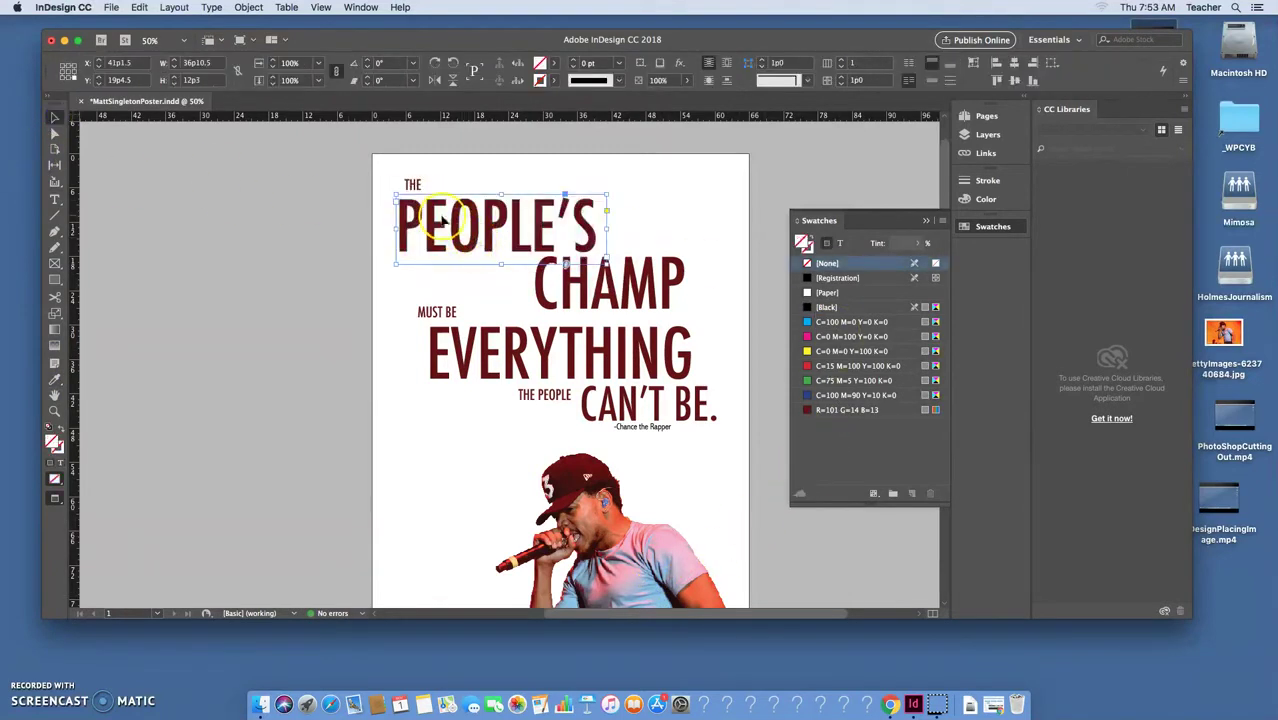
key(super+equal)
key(super+equal)
key(super+equal)
key(super+equal)
key(super+equal)
key(super+equal)
key(super+equal)
key(super+equal)
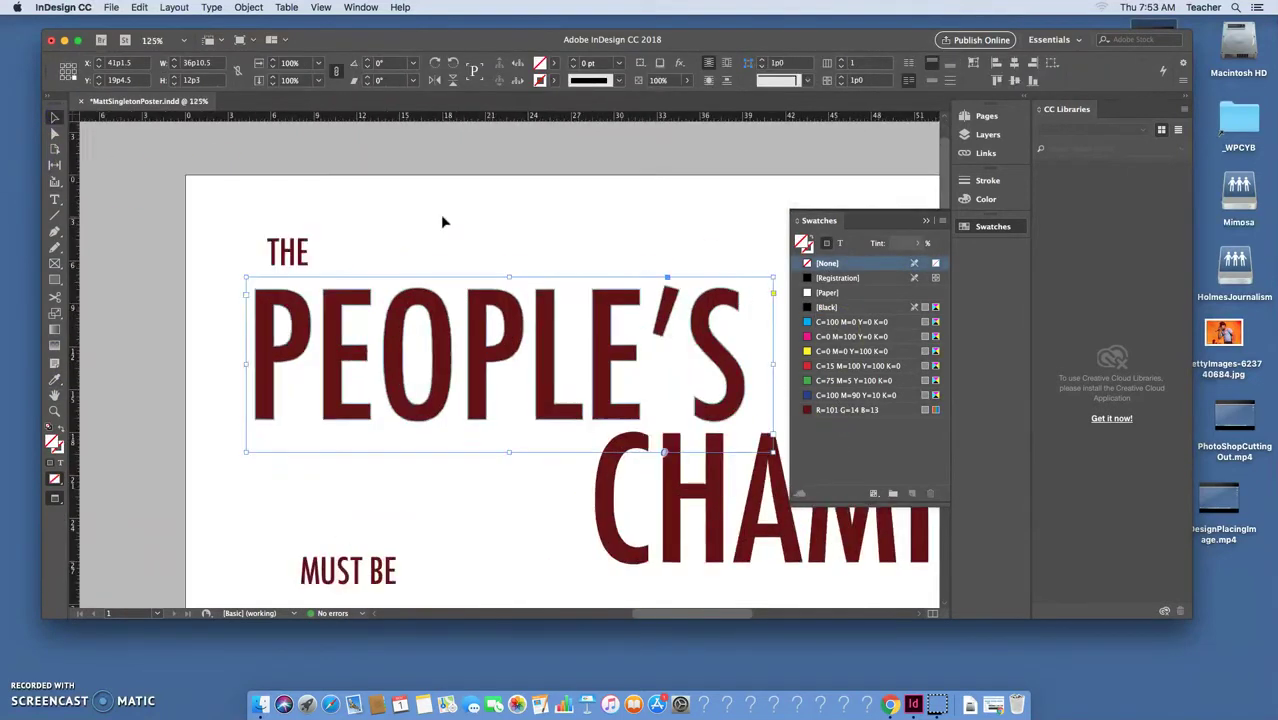
key(super+minus)
key(super+minus)
key(super+minus)
key(super+minus)
key(super+minus)
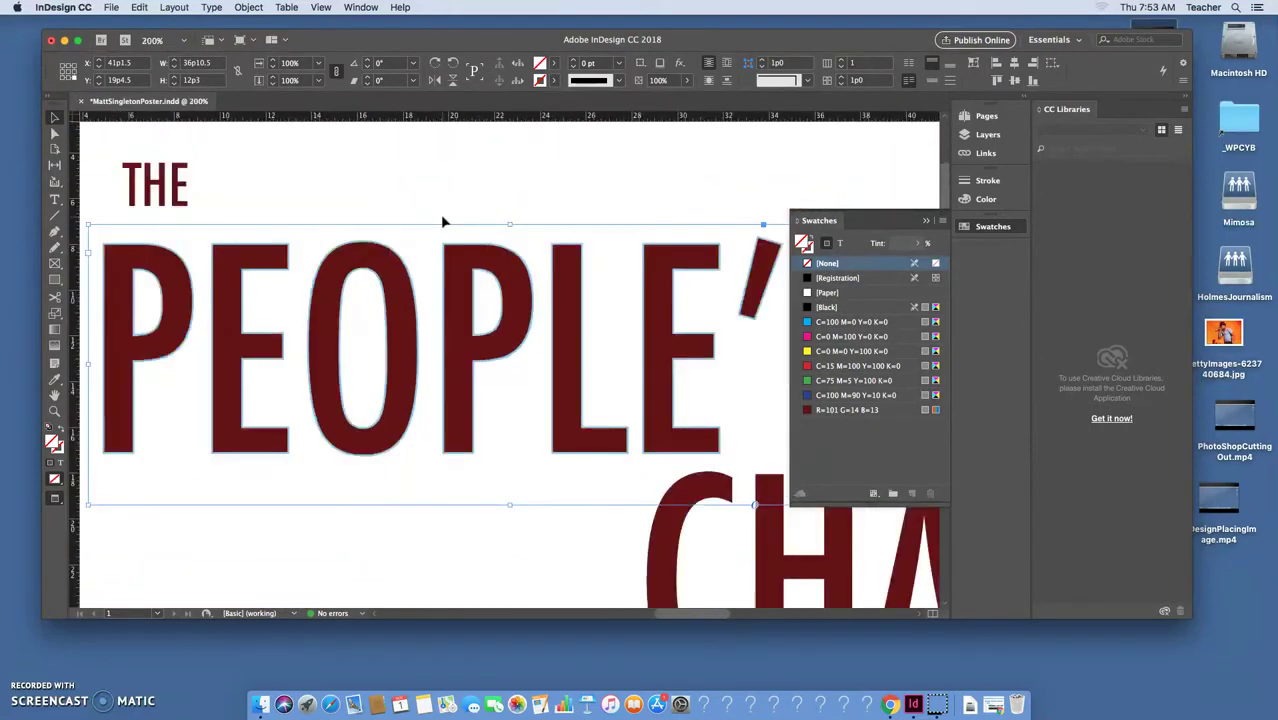
key(super+equal)
key(super+equal)
key(super+equal)
key(super+equal)
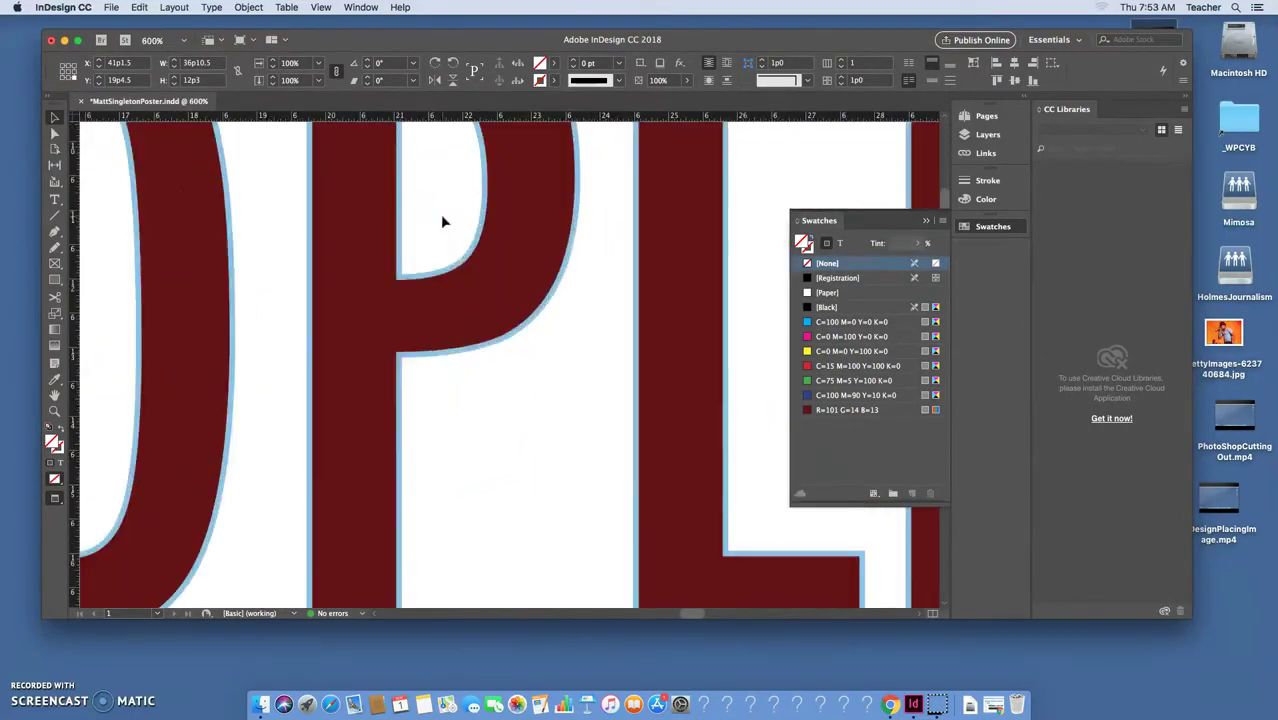
key(super+minus)
key(super+minus)
key(super+minus)
key(super+minus)
key(super+minus)
key(super+minus)
key(super+minus)
key(super+minus)
key(super+minus)
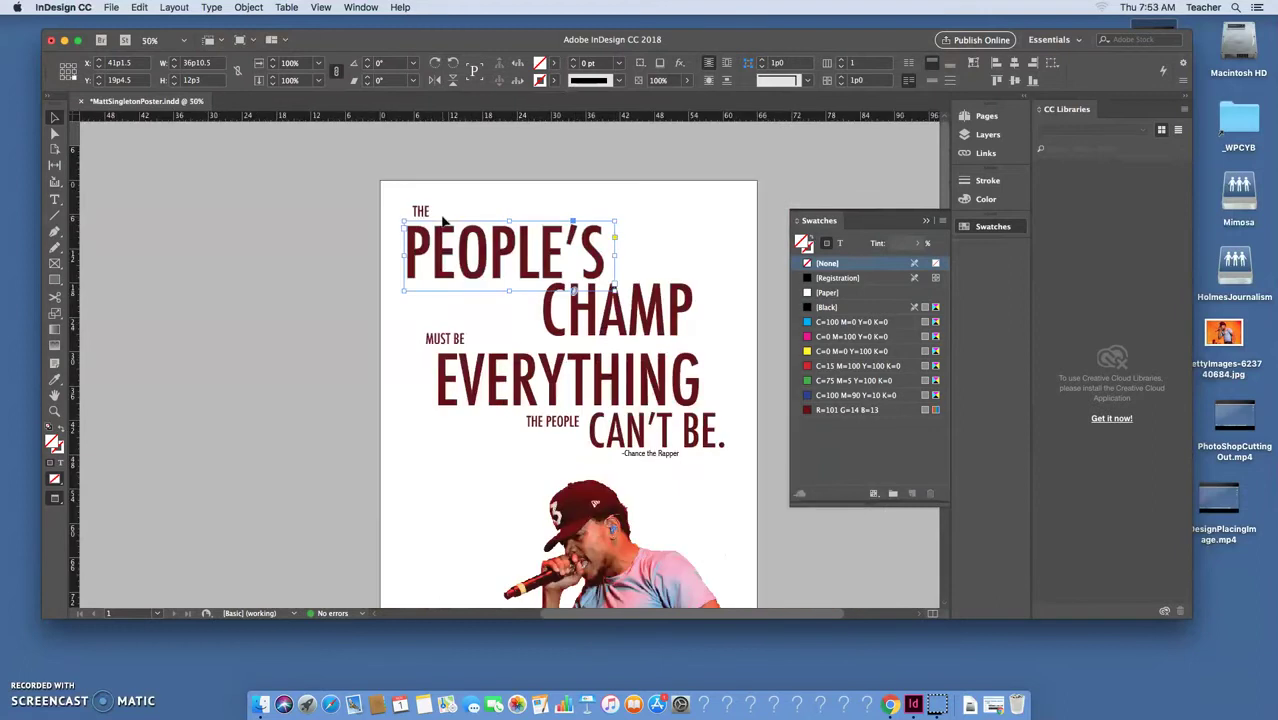
- Select THE PEOPLE'S and lower its stroke weight in the Stroke panel
click(594, 252)
double_click(594, 252)
drag(606, 256, 386, 222)
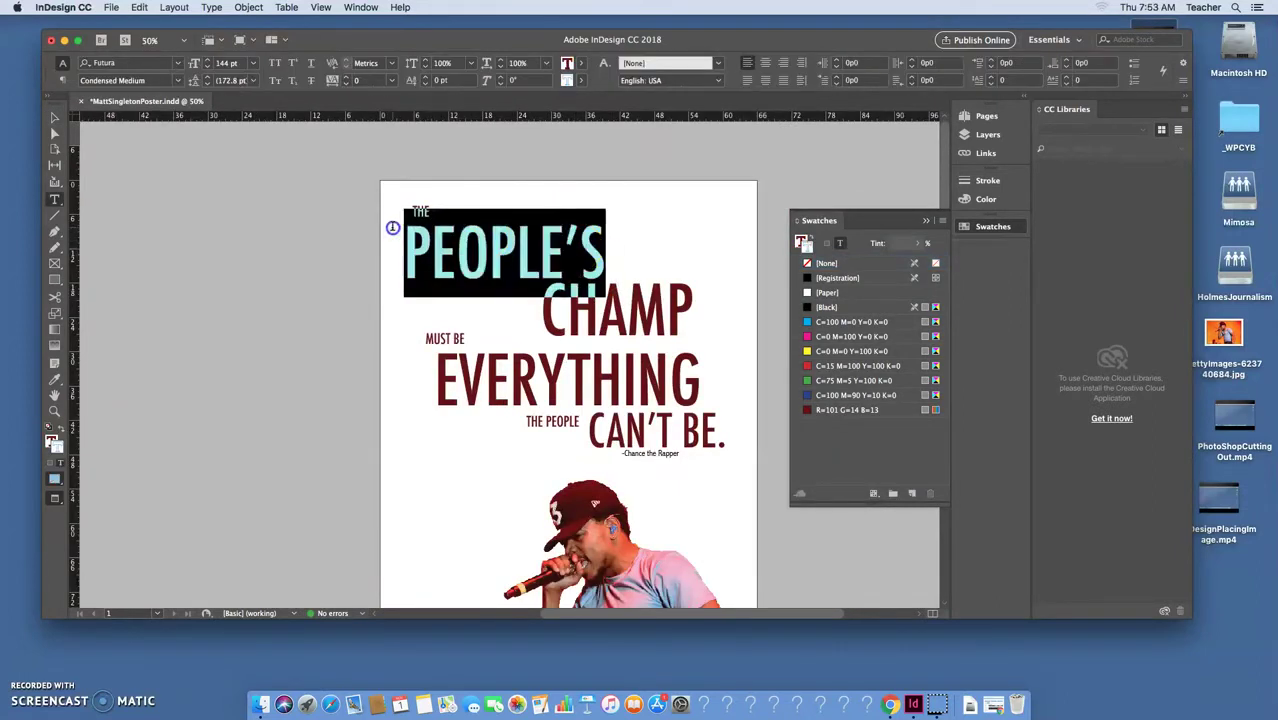
click(987, 182)
click(846, 191)
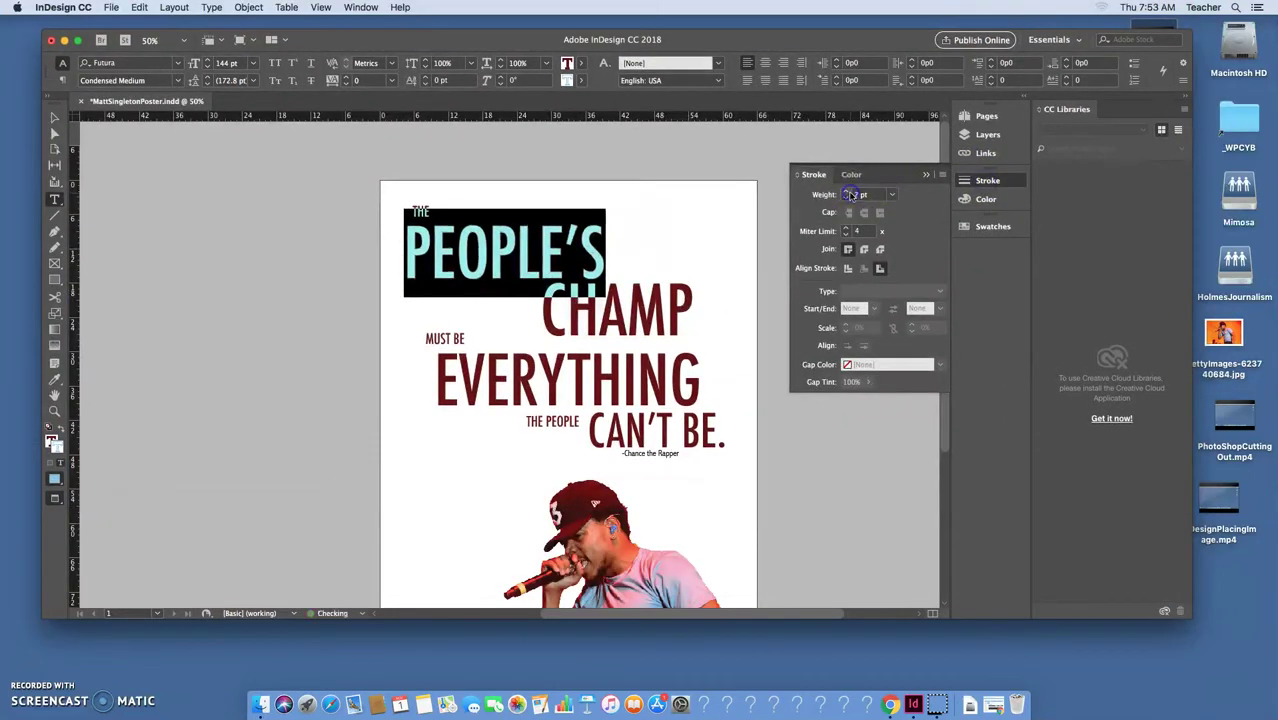
click(625, 258)
- Reselect the headline, step the Stroke Weight down to 0 pt, and zoom to check
click(613, 252)
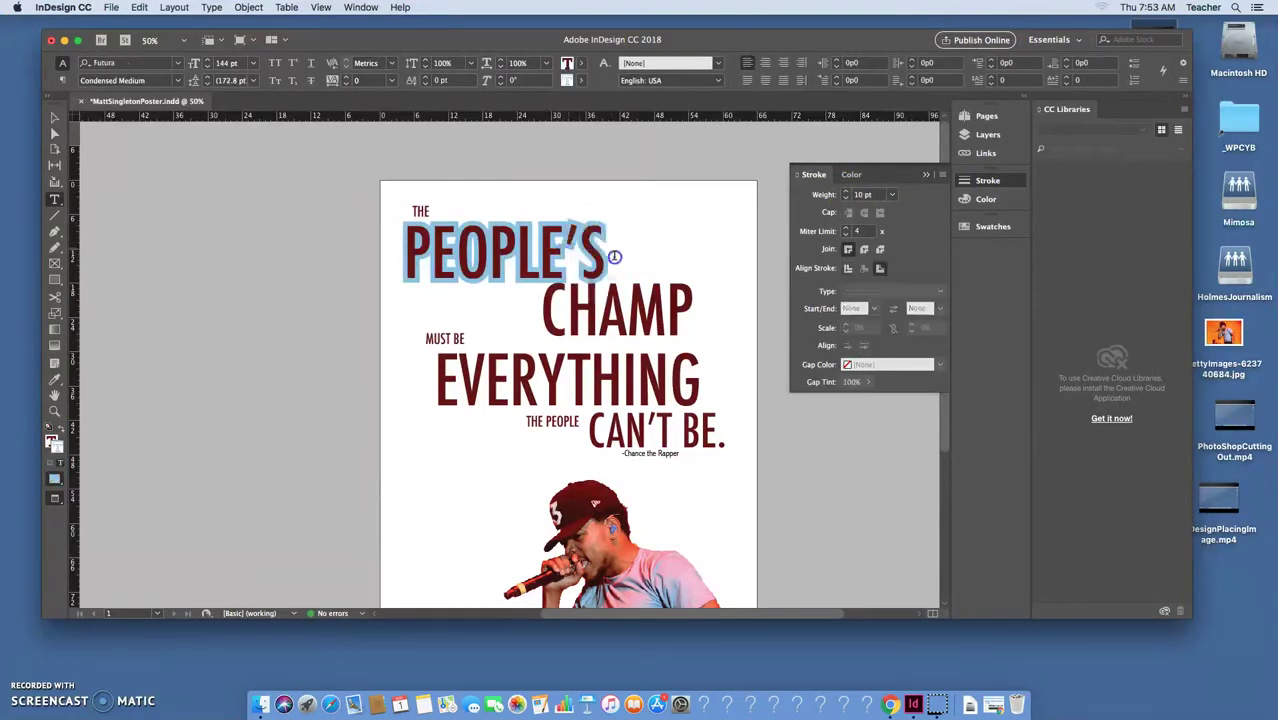
mouse_move(607, 262)
mouse_down()
mouse_move(411, 255)
mouse_move(404, 212)
mouse_up()
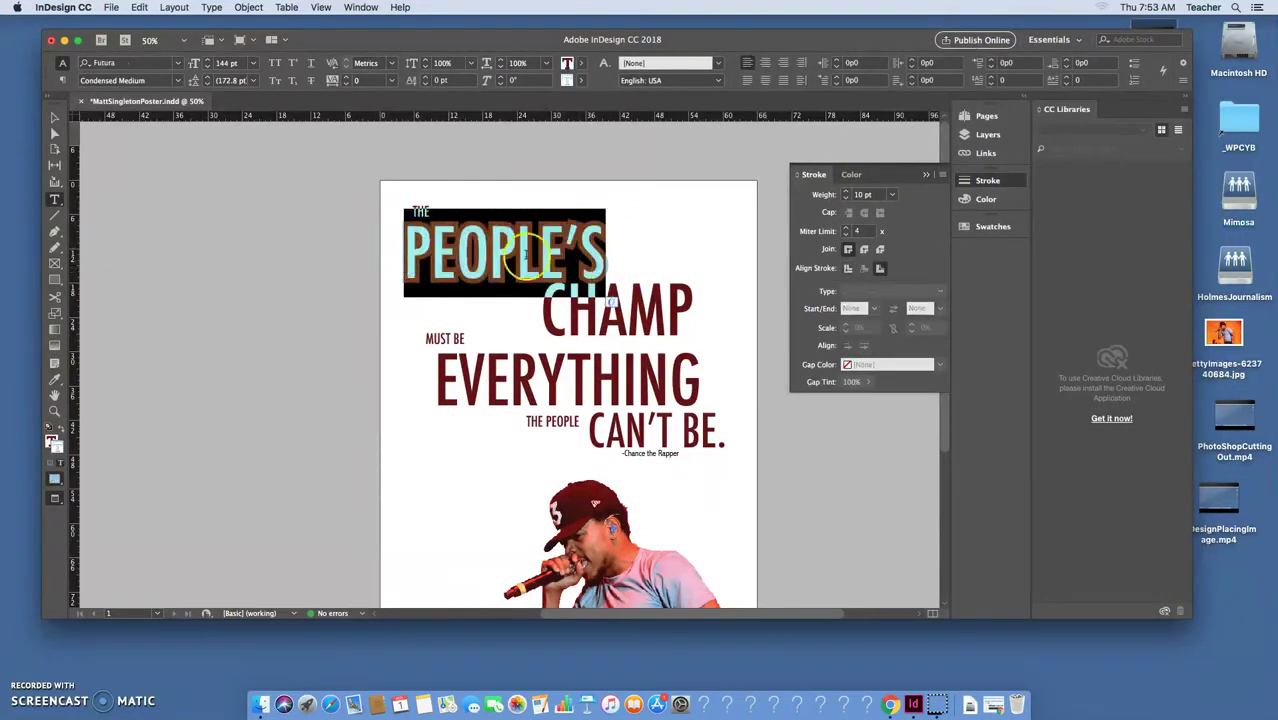
click(845, 197)
click(843, 197)
click(843, 197)
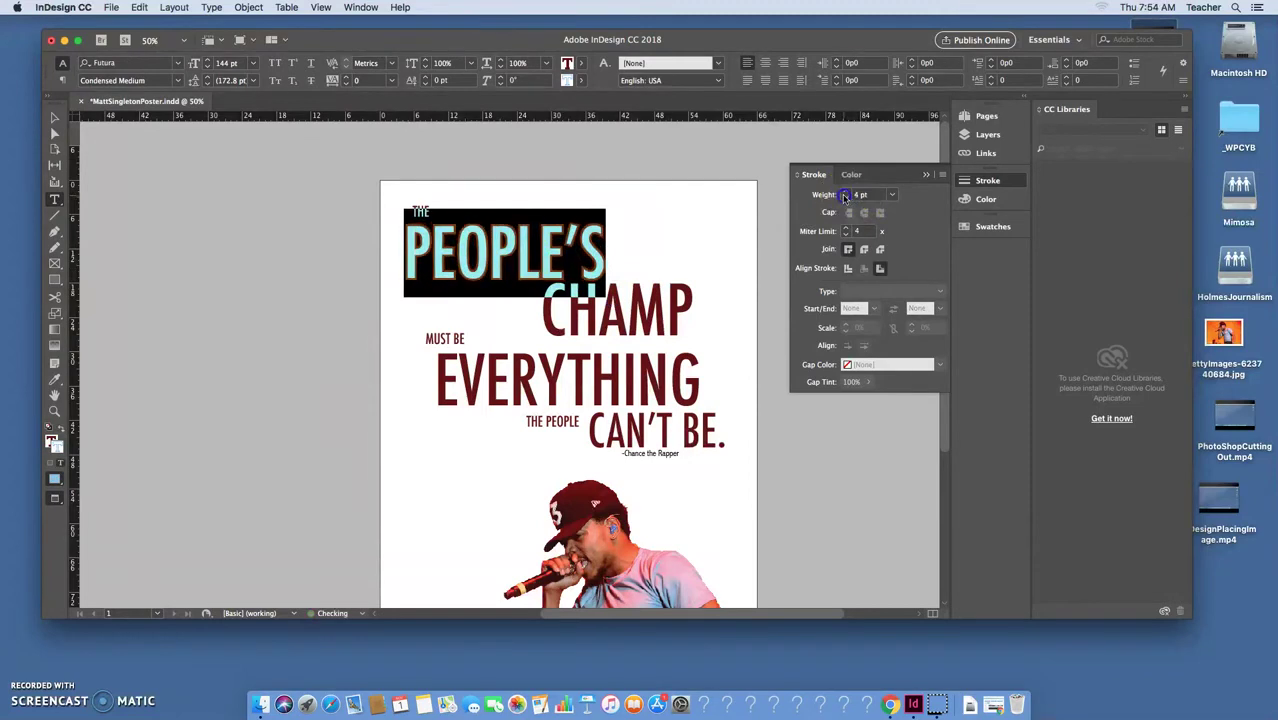
click(843, 197)
click(601, 245)
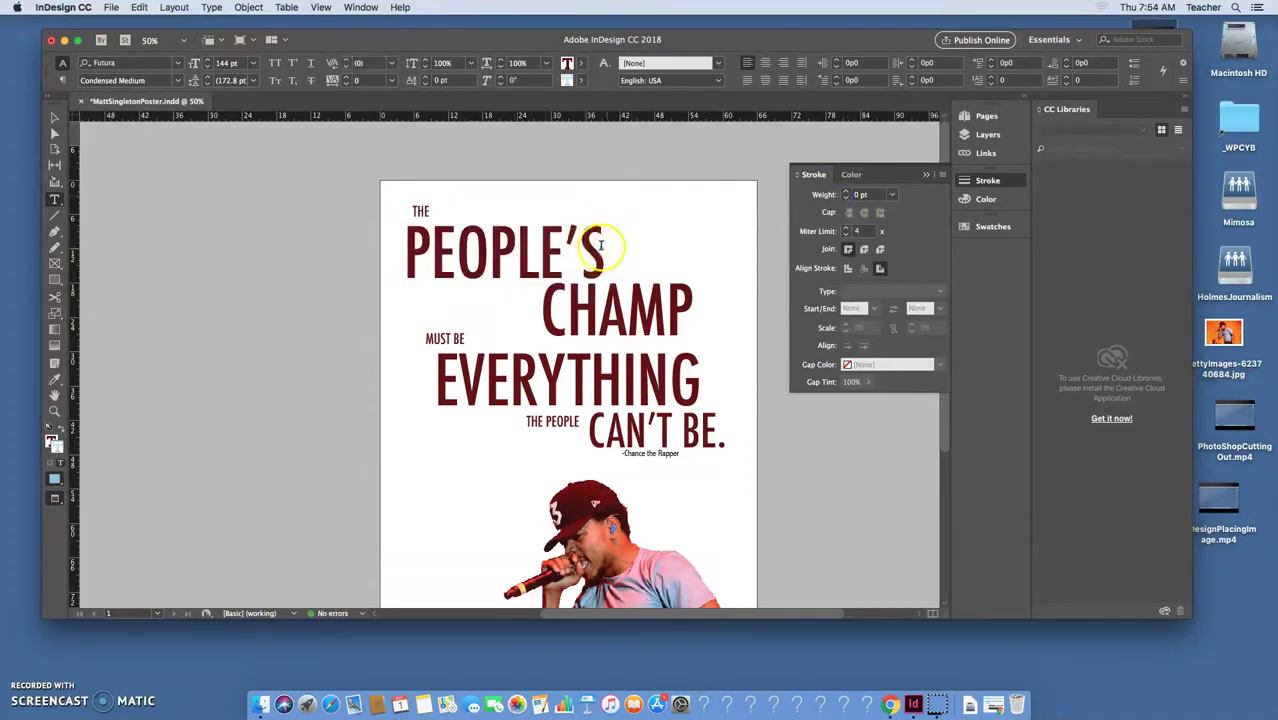
key(super+equal)
key(super+equal)
key(super+equal)
key(super+equal)
key(super+equal)
key(super+equal)
key(super+equal)
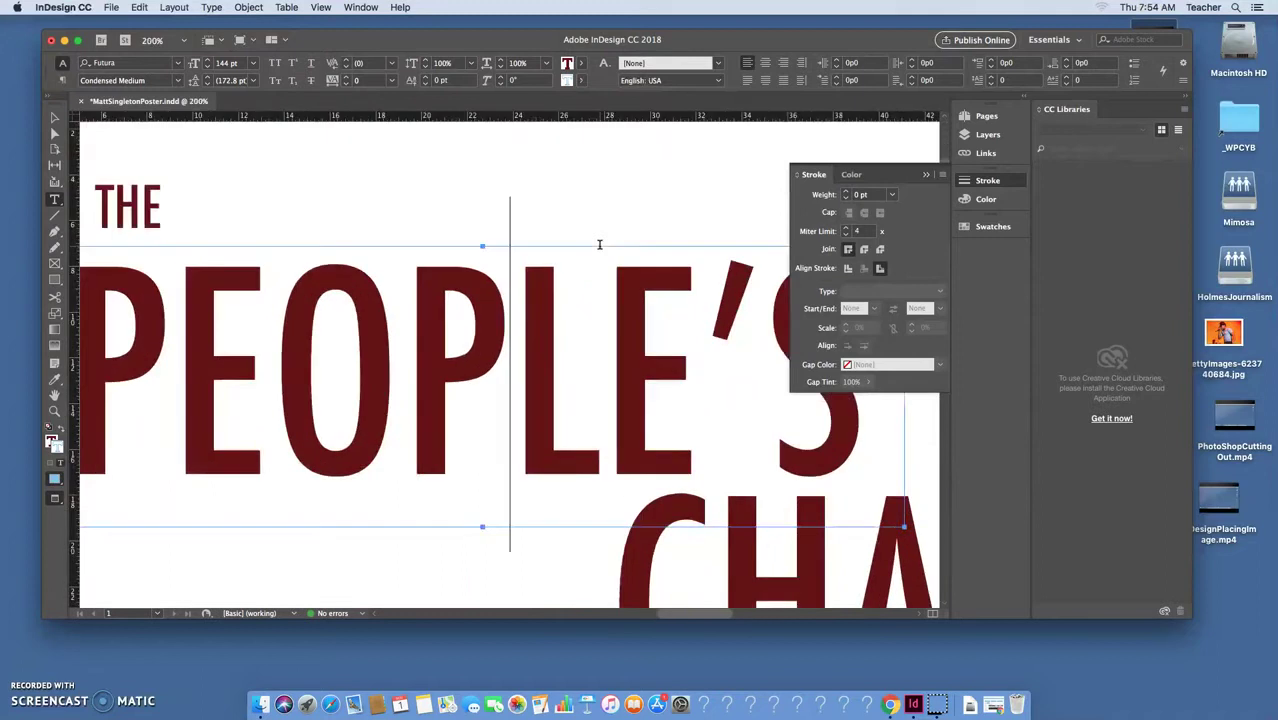
key(super+minus)
key(super+minus)
key(super+minus)
key(super+minus)
key(super+minus)
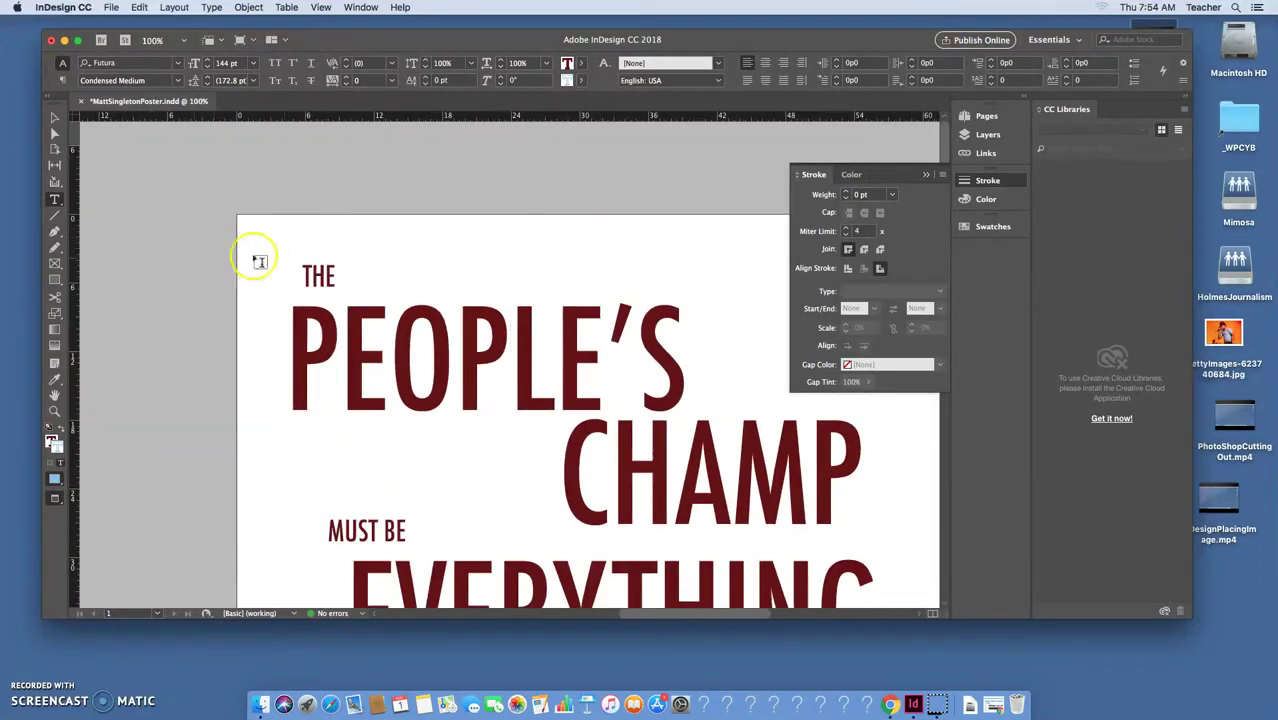
key(super+minus)
key(super+minus)
- Return to InDesign and zoom in and out to inspect the dark red headline
click(47, 577)
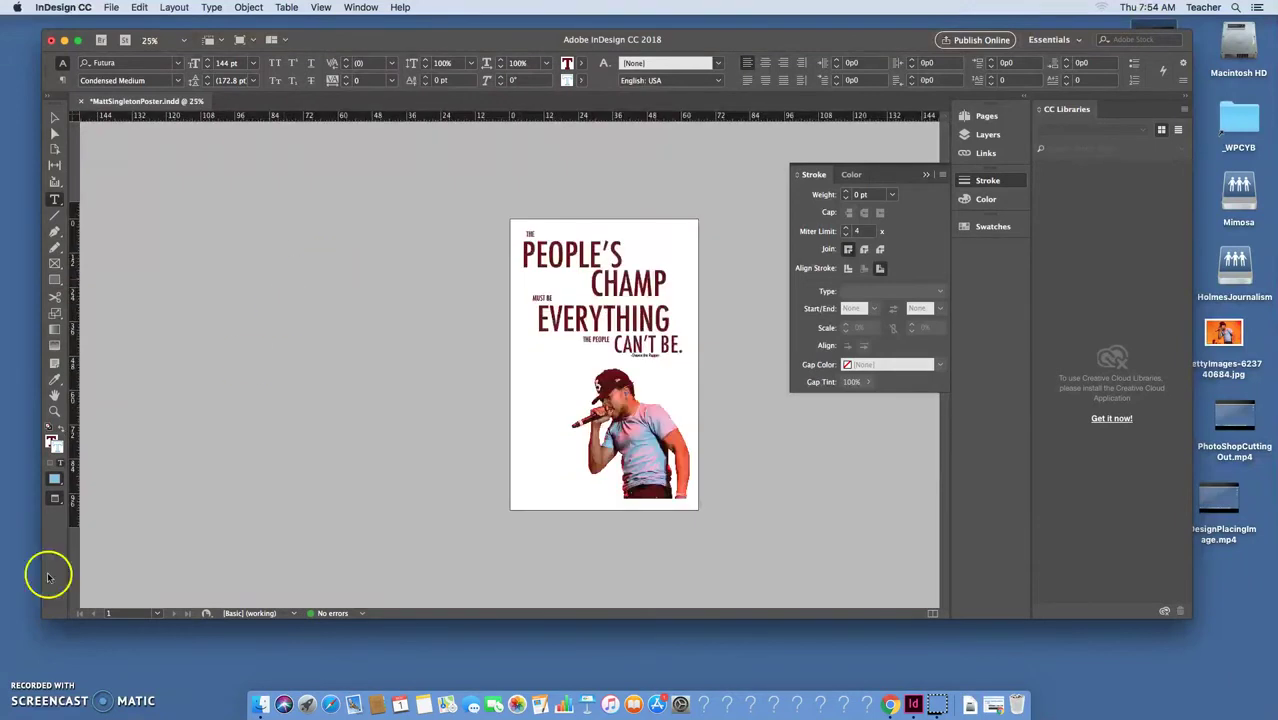
click(35, 692)
click(565, 40)
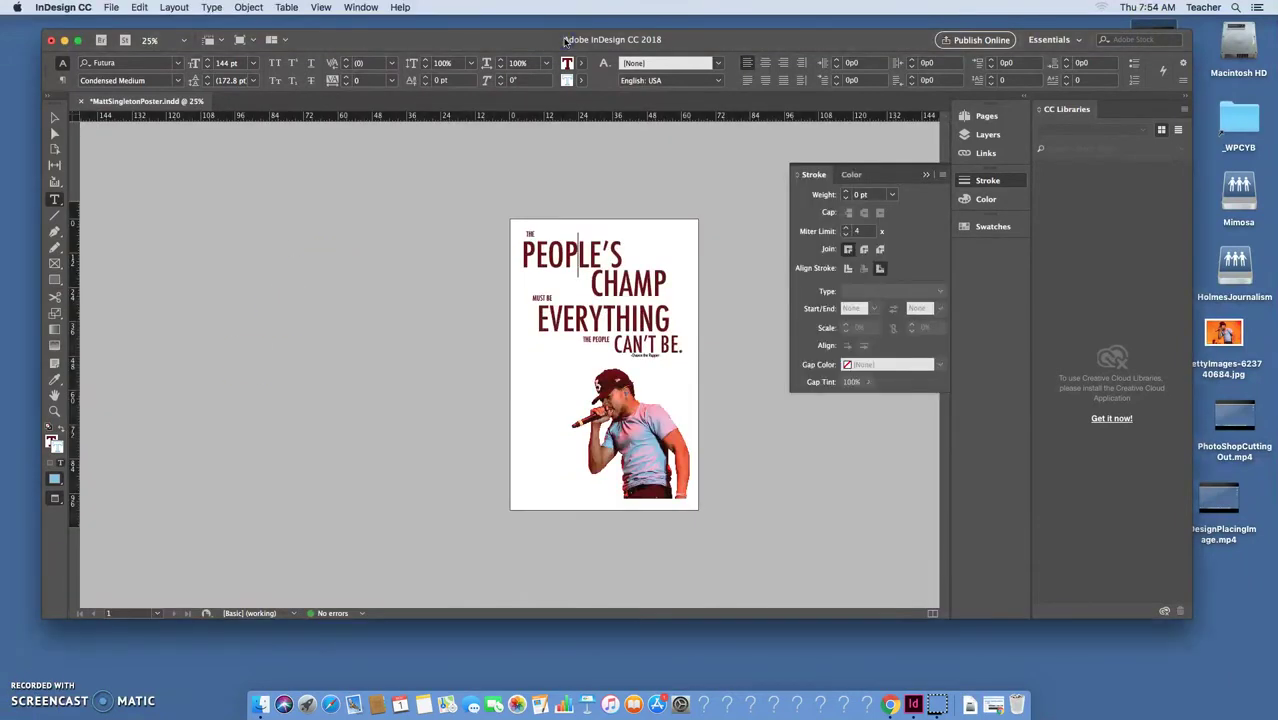
key(super+equal)
key(super+equal)
click(547, 47)
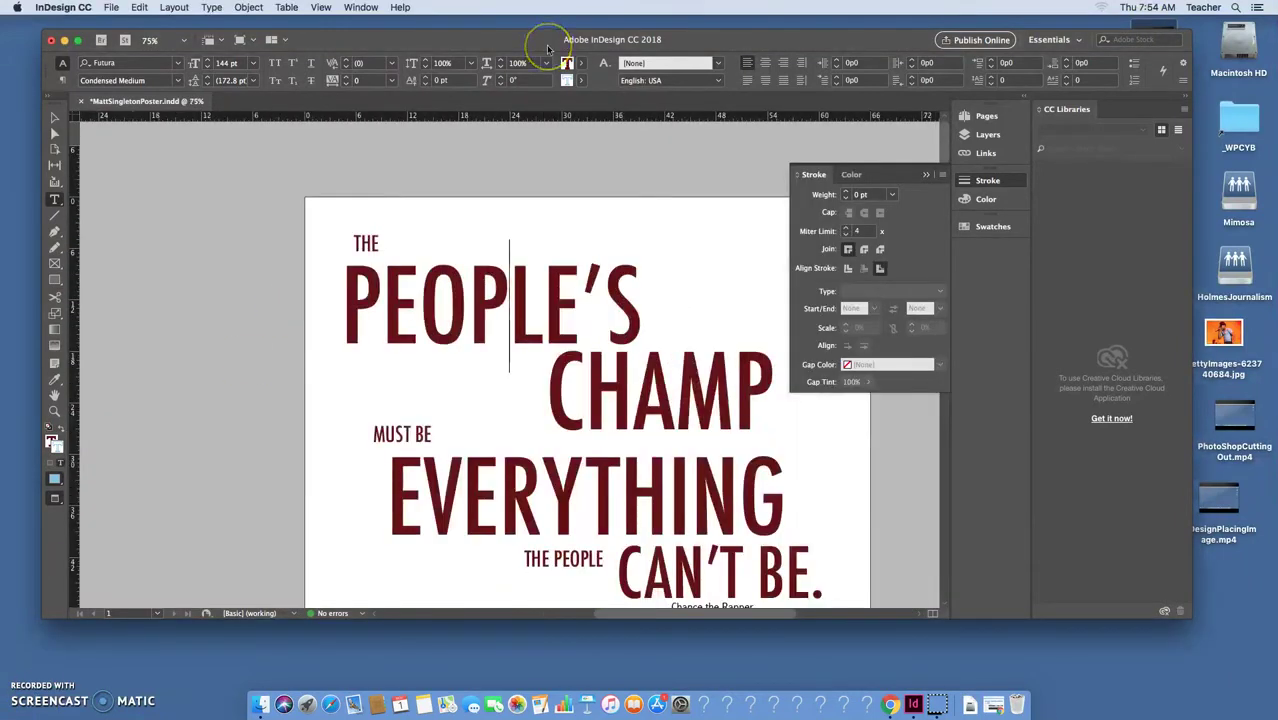
key(super+minus)
scroll(615, 260, down, 2)
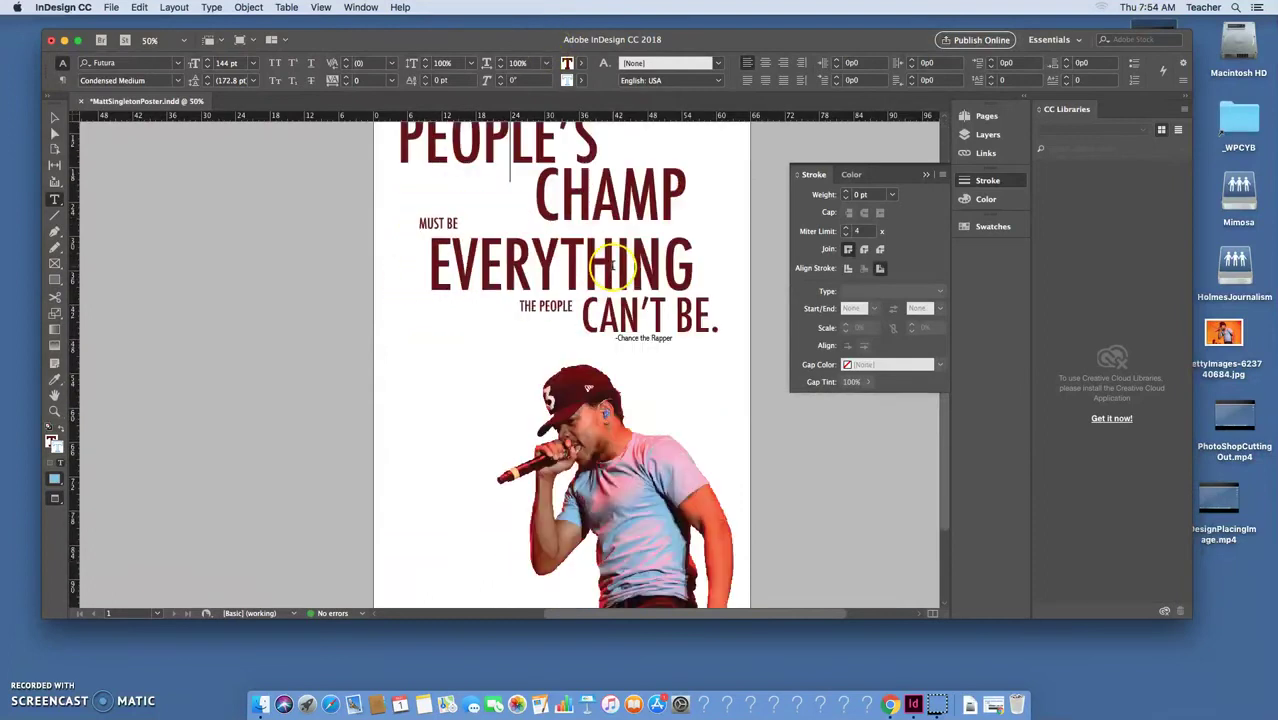
key(super+minus)
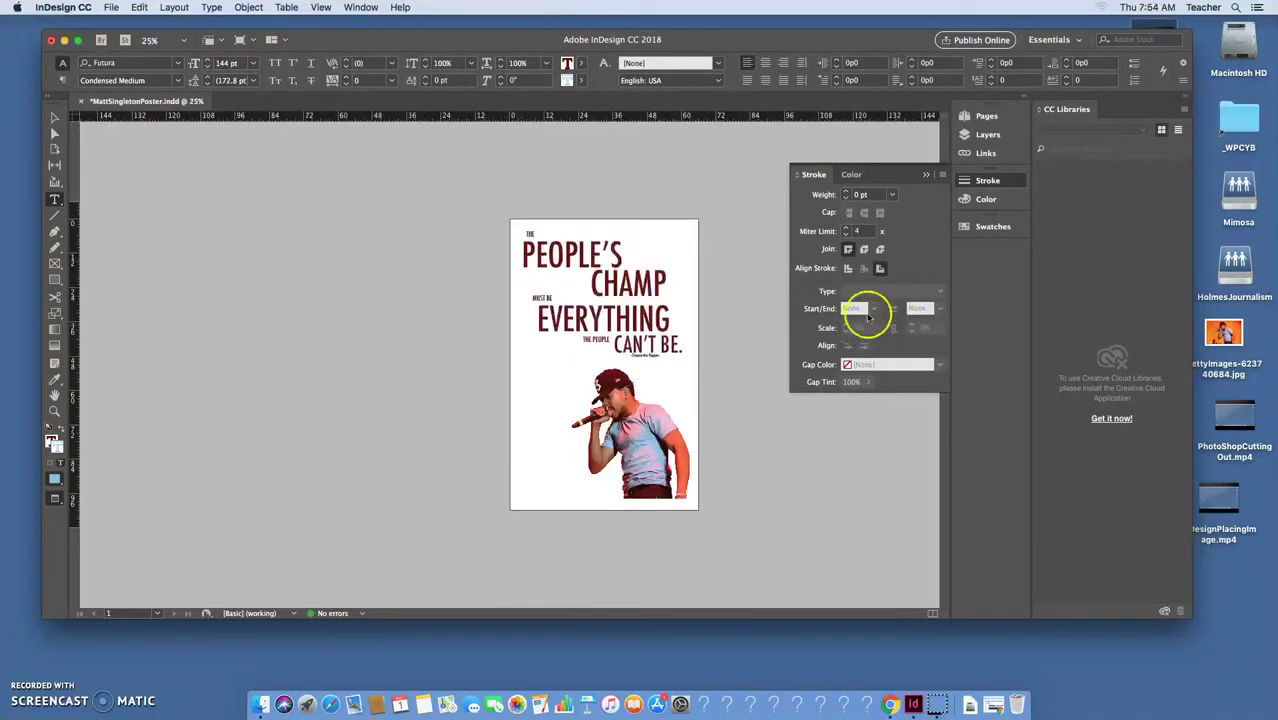
- Switch to the Selection tool, deselect the headline frame, and open the frame-shape flyout
click(55, 118)
click(272, 248)
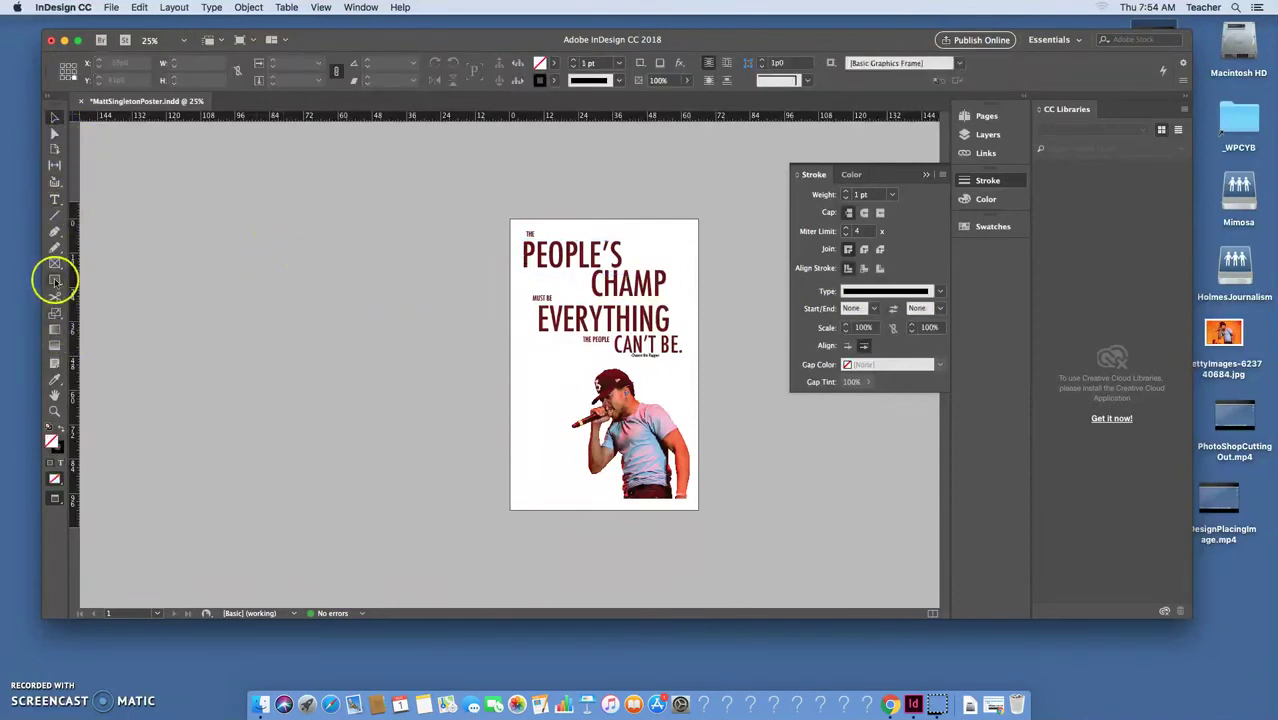
drag(55, 281, 117, 314)
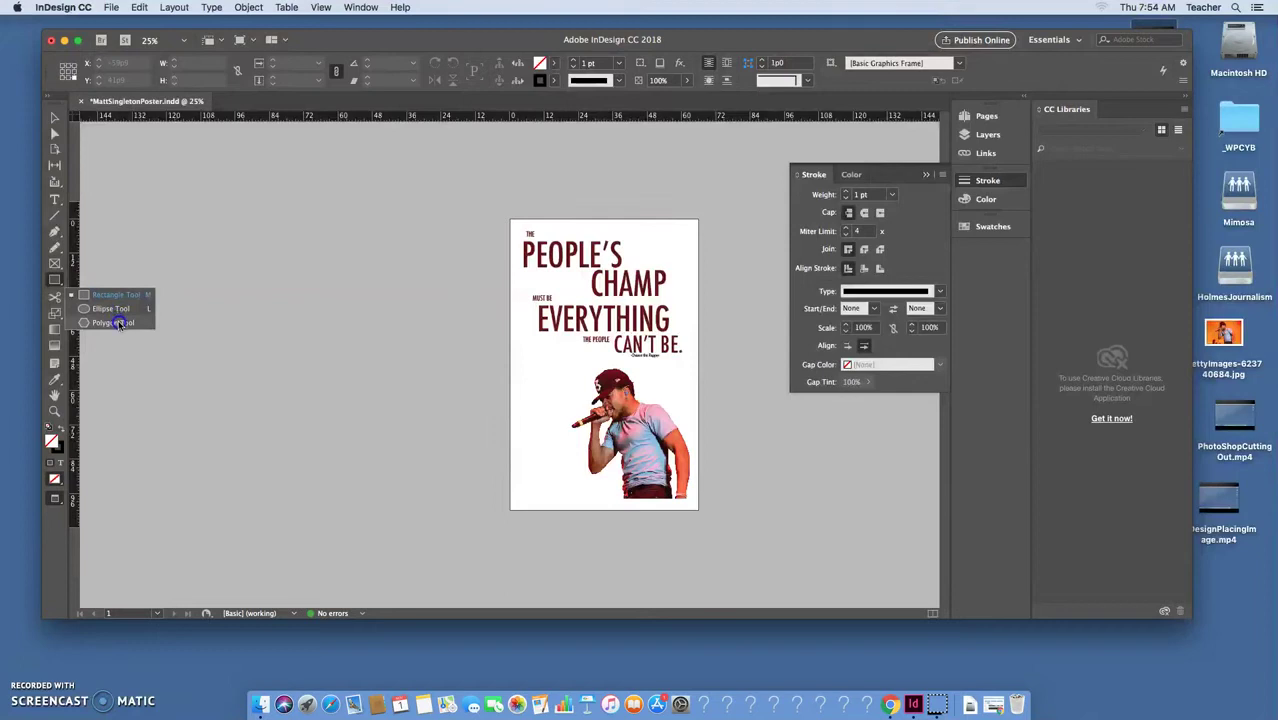
- Draw a page-sized rectangle and fill it 100% black with no stroke
drag(117, 297, 118, 297)
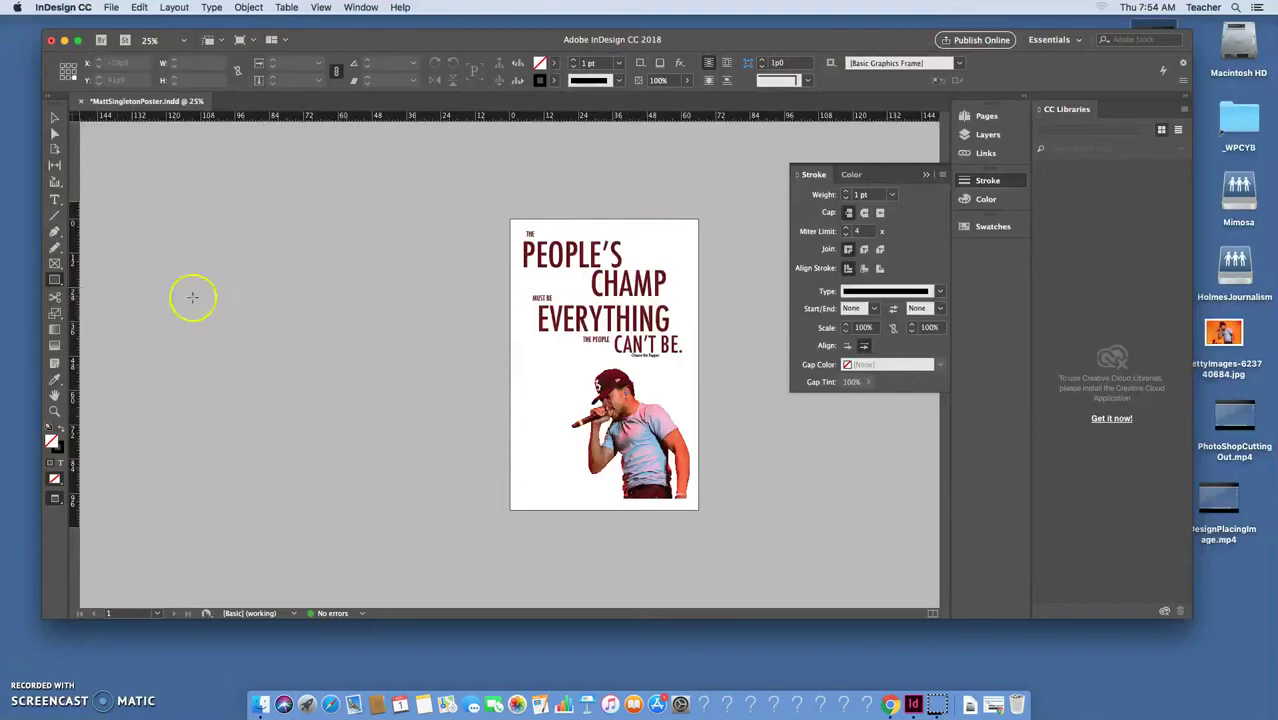
drag(507, 214, 704, 514)
click(661, 205)
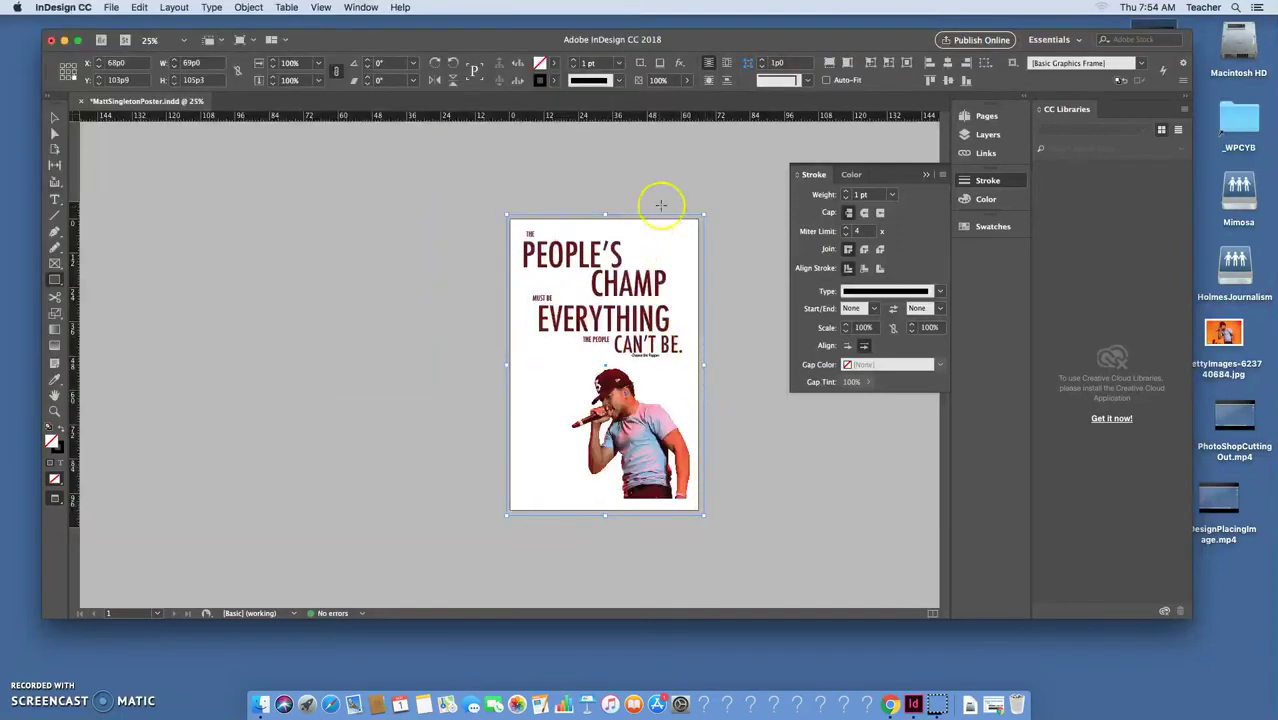
click(849, 174)
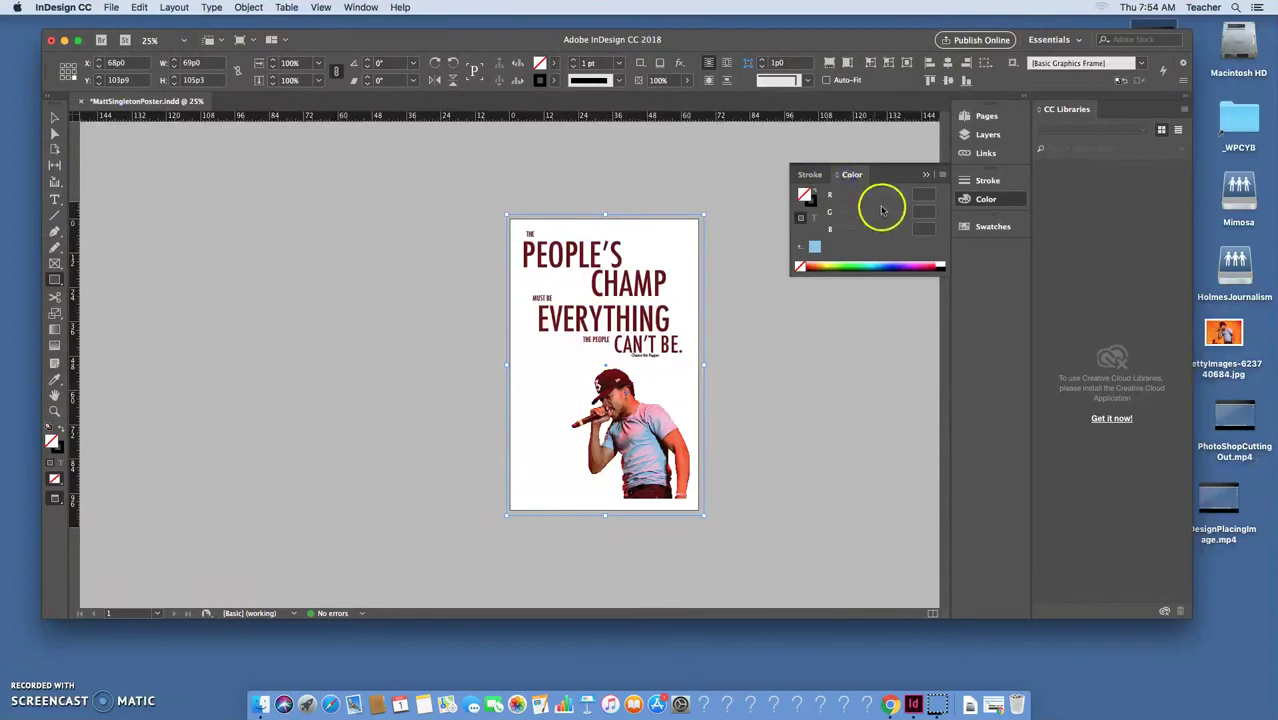
click(815, 212)
click(806, 194)
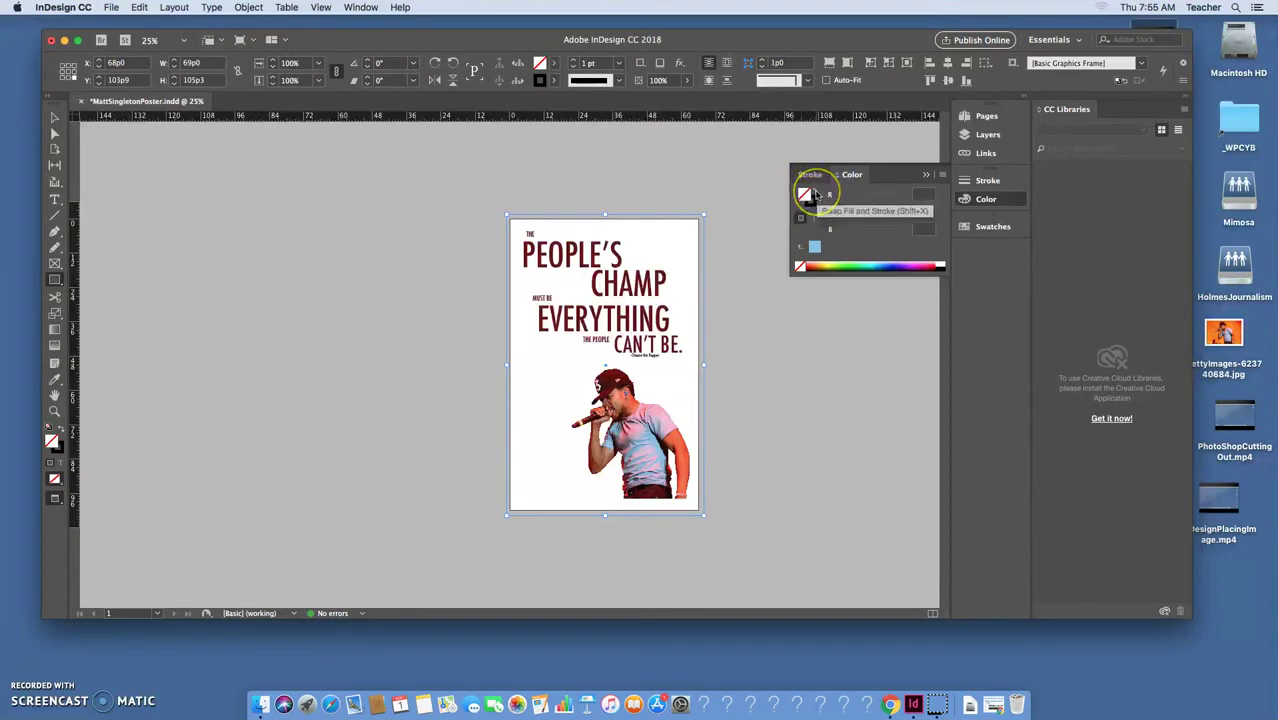
click(816, 194)
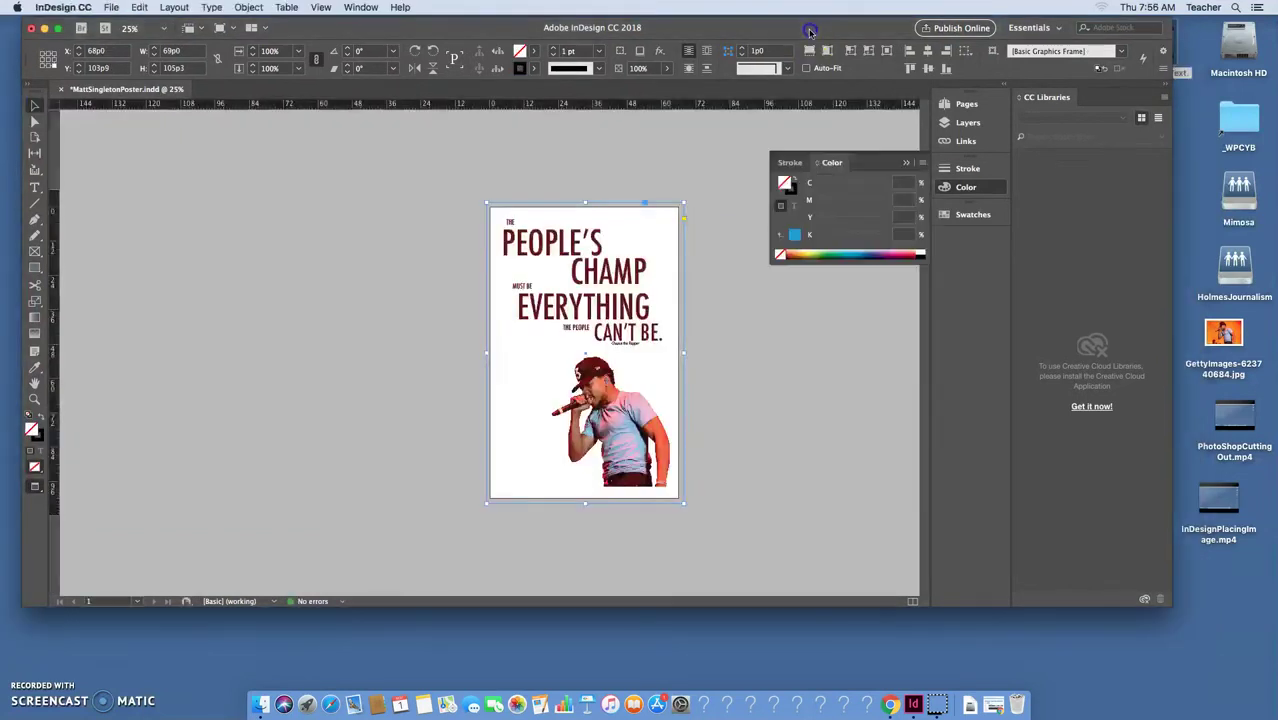
click(791, 182)
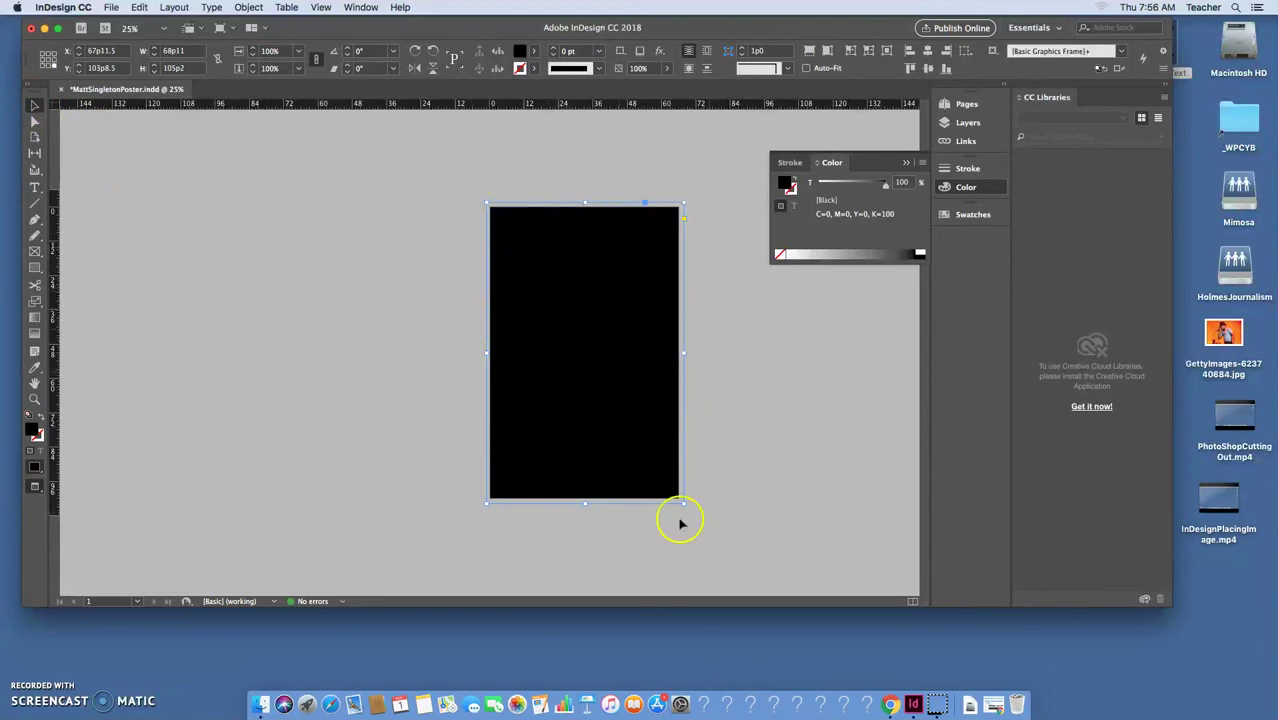
- Reselect the black frame and send it to the back via Object > Arrange
click(485, 157)
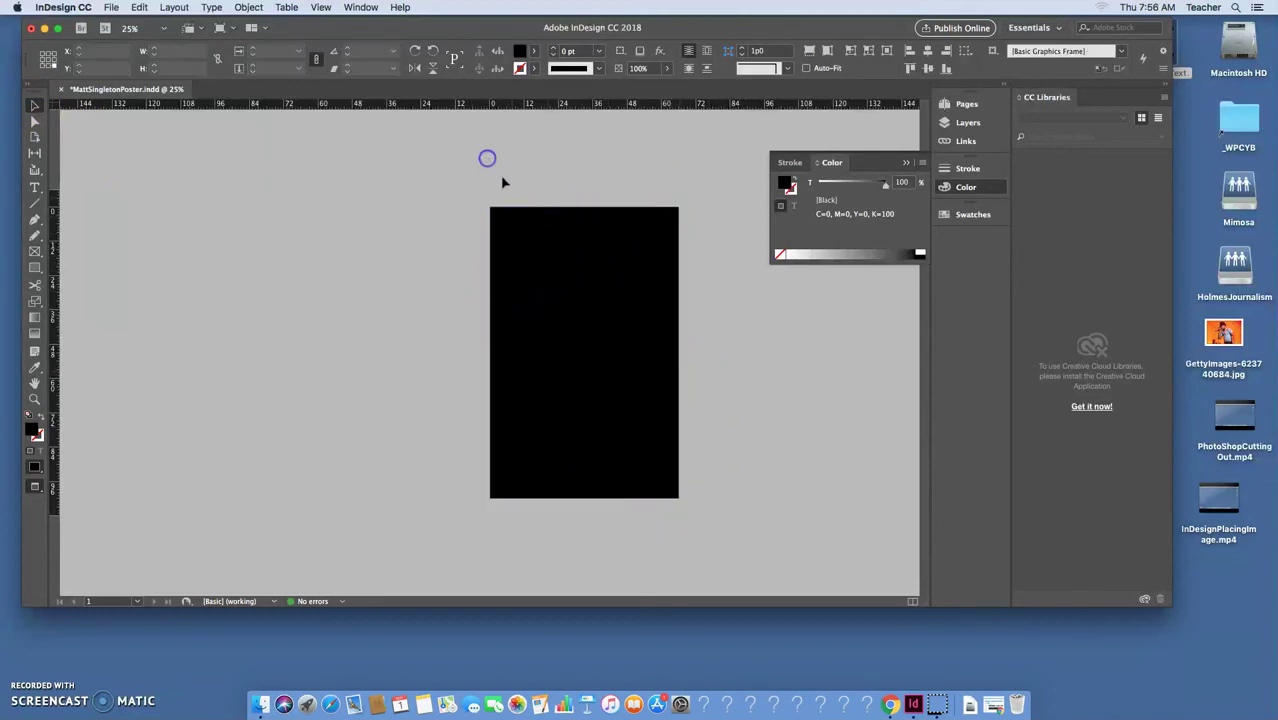
click(565, 277)
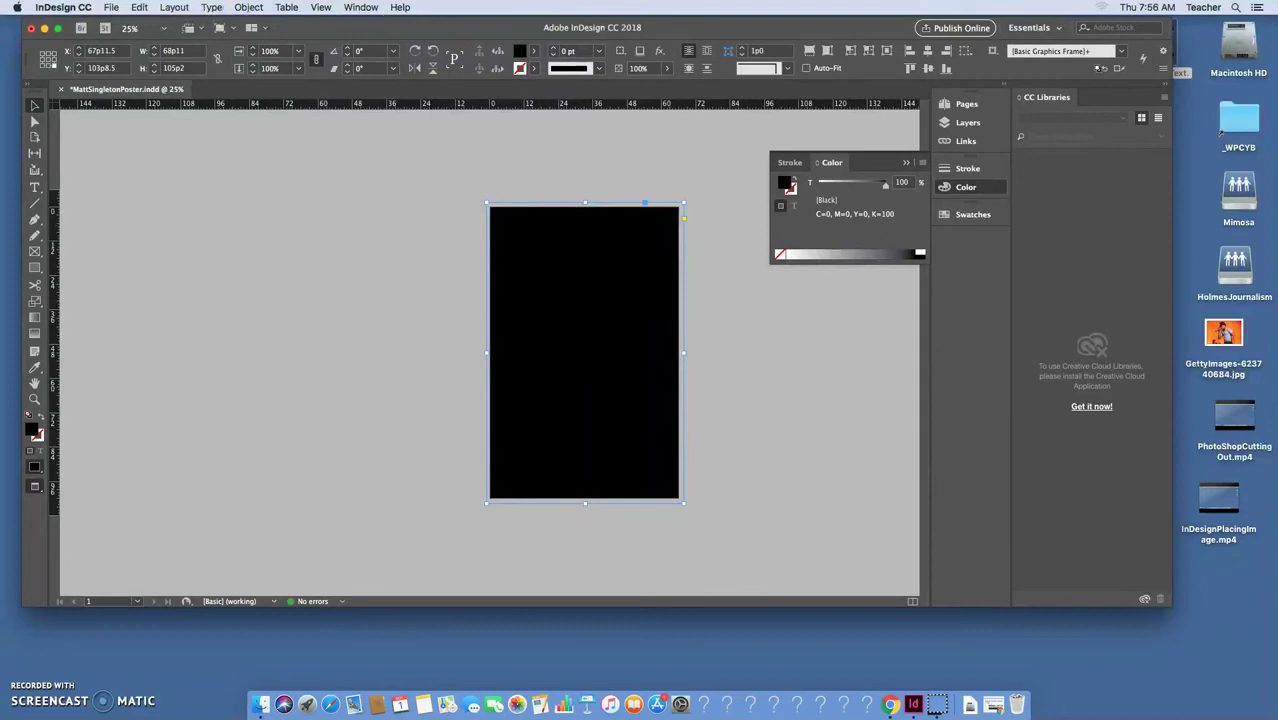
click(248, 7)
click(276, 48)
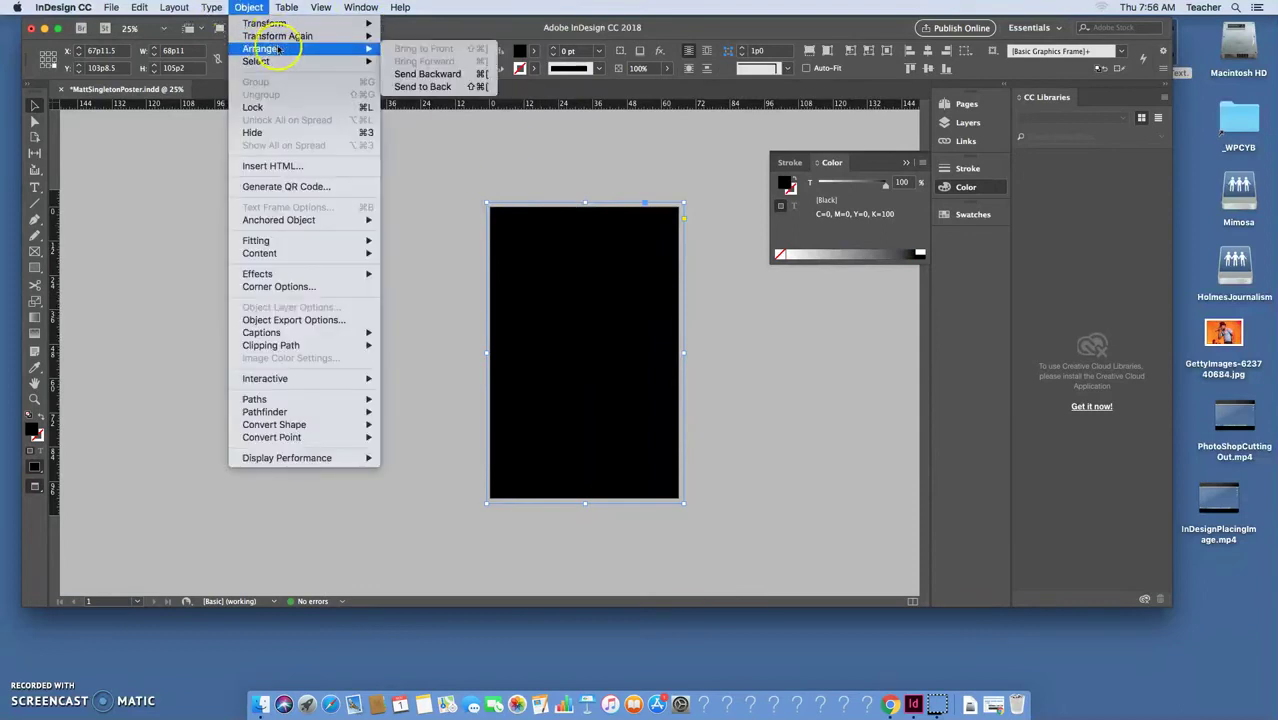
click(422, 86)
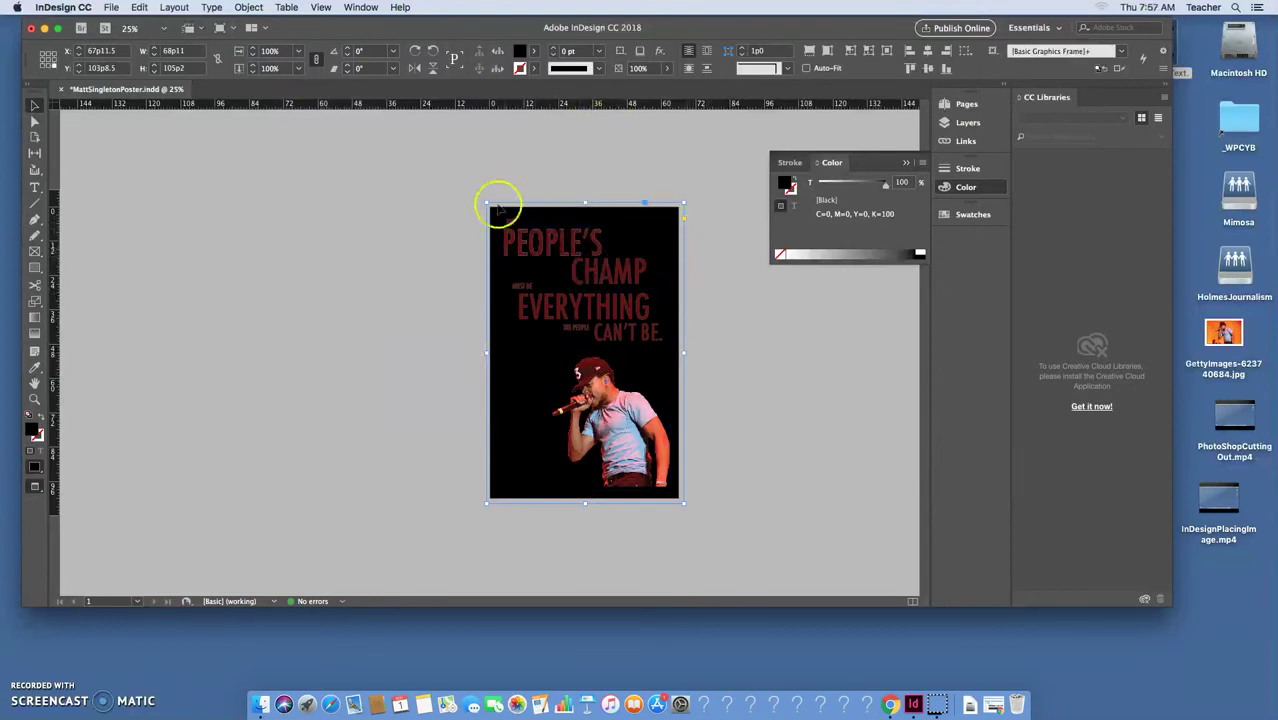
- Bring the black frame to the front, then send it back behind the quote and photo
click(551, 242)
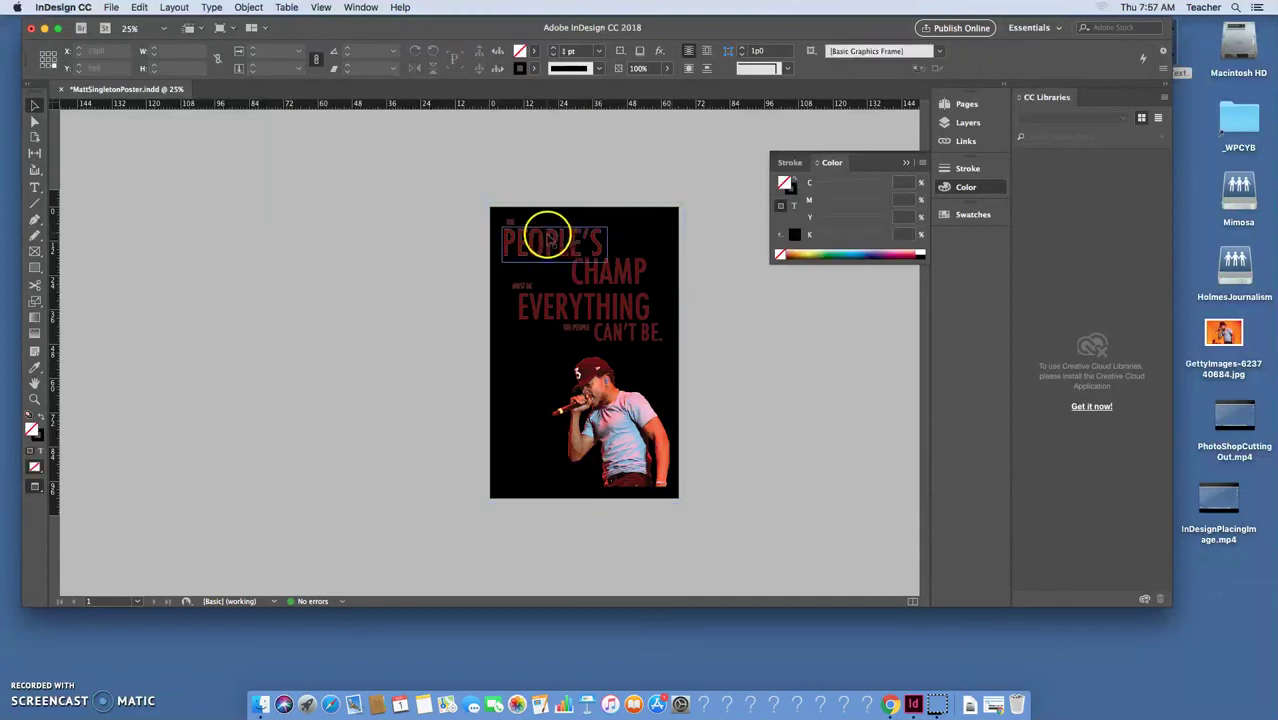
click(608, 279)
click(653, 234)
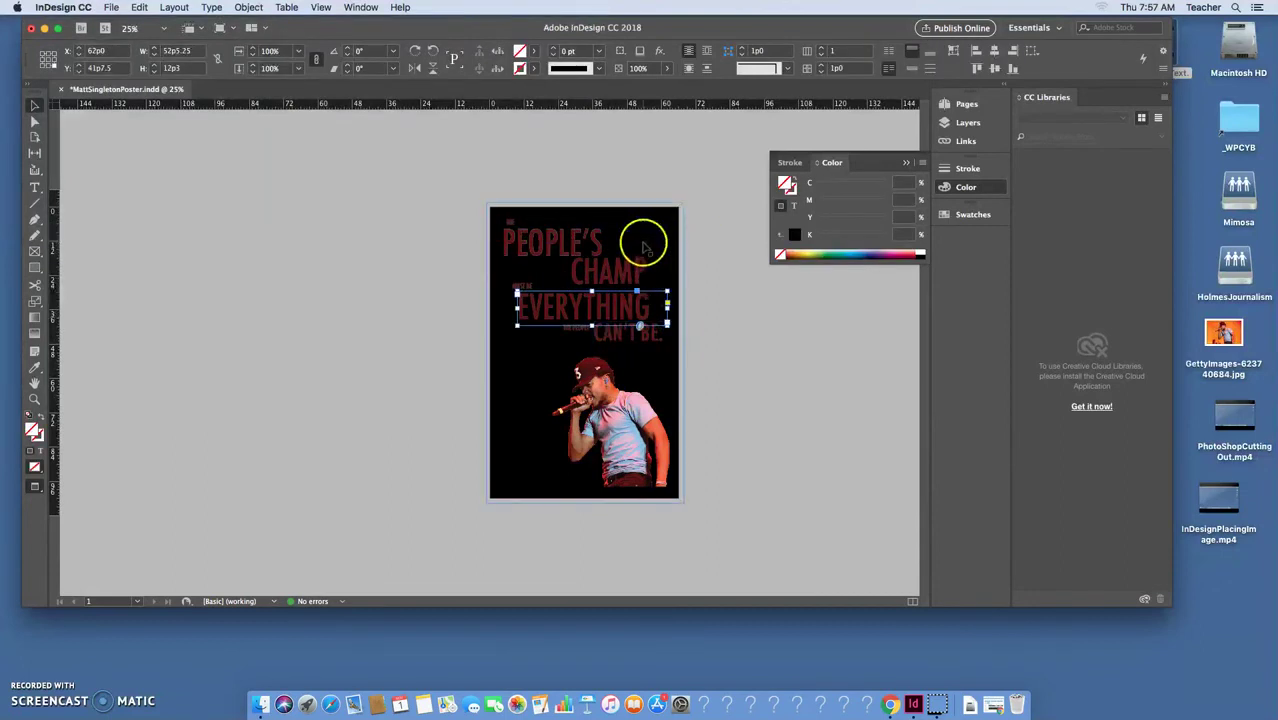
click(249, 7)
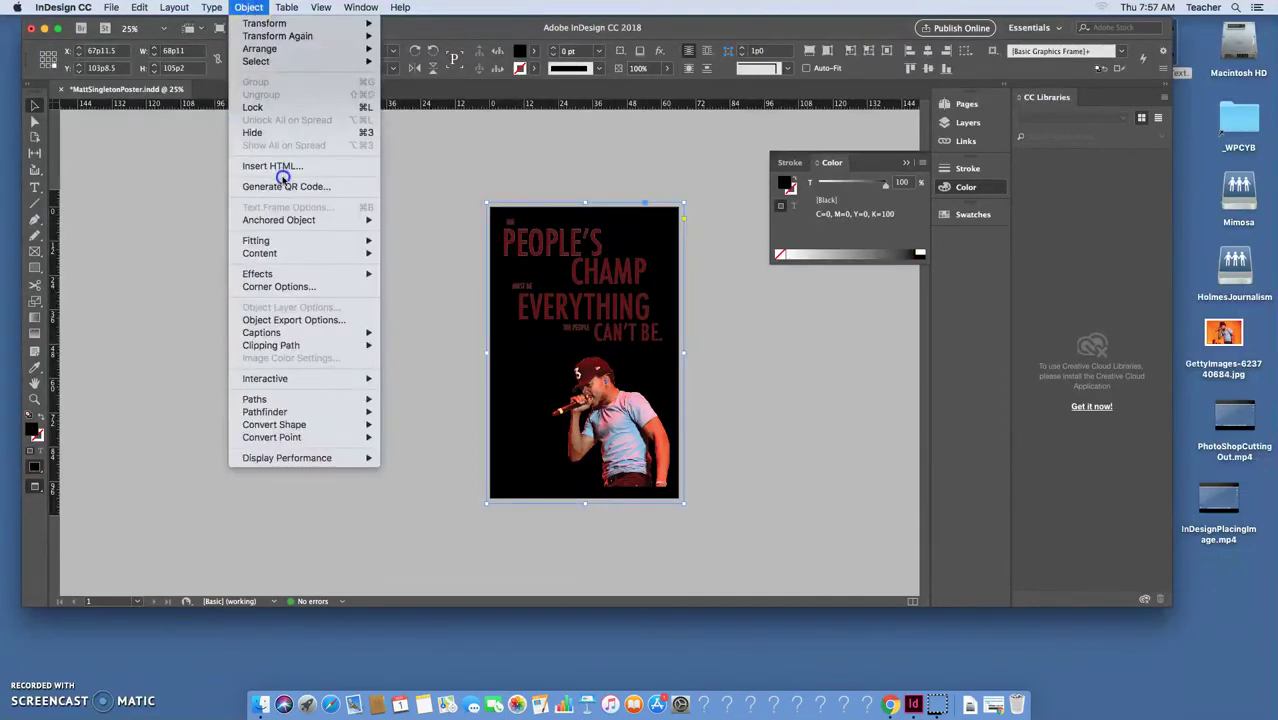
mouse_move(262, 48)
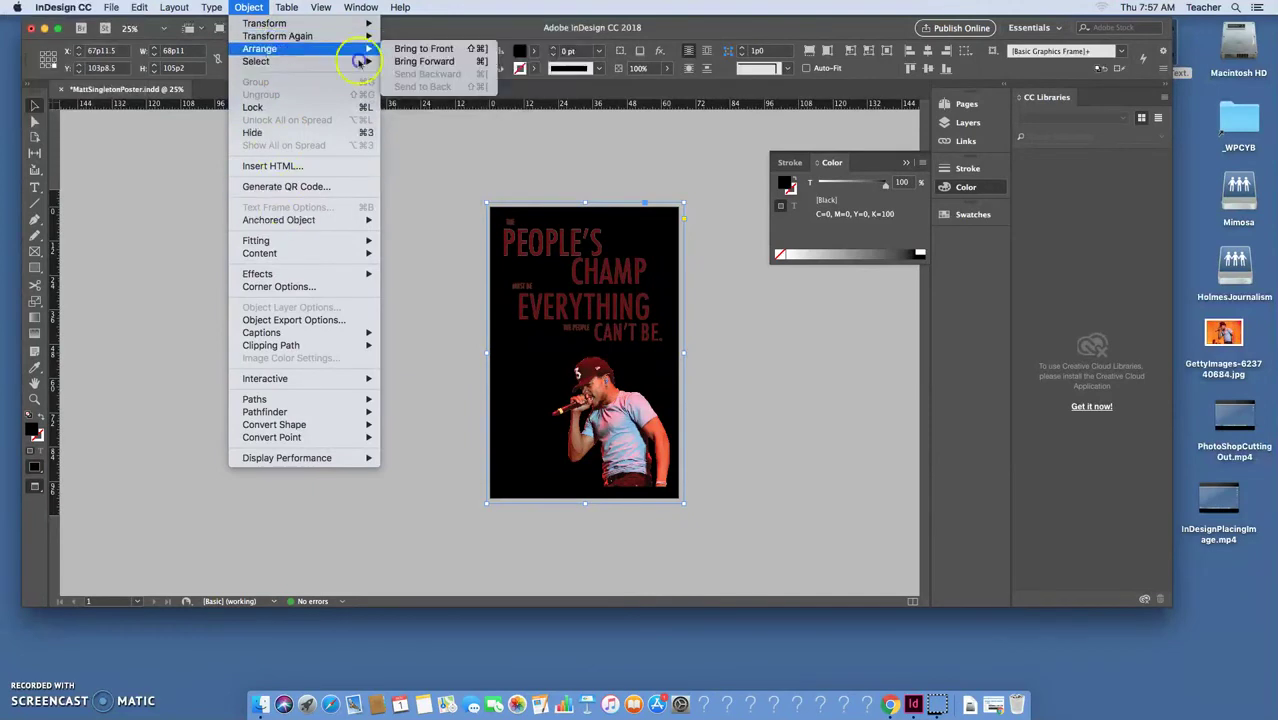
click(415, 48)
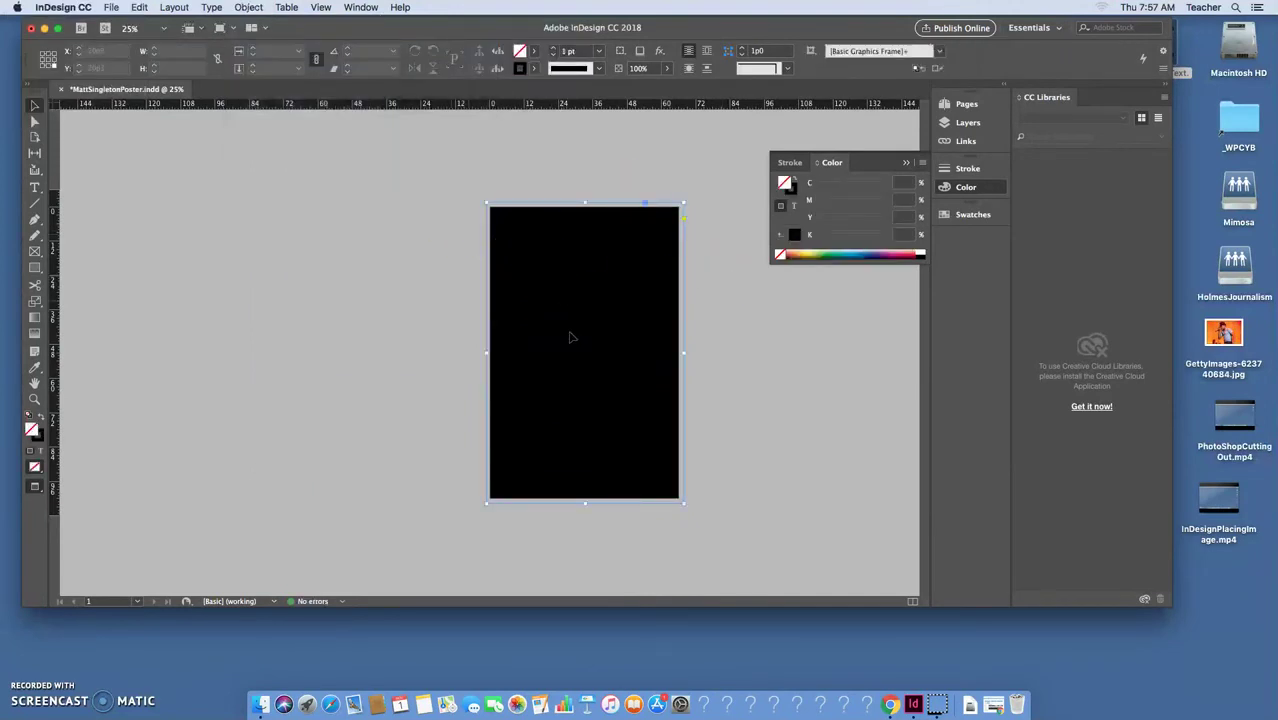
click(590, 386)
click(248, 7)
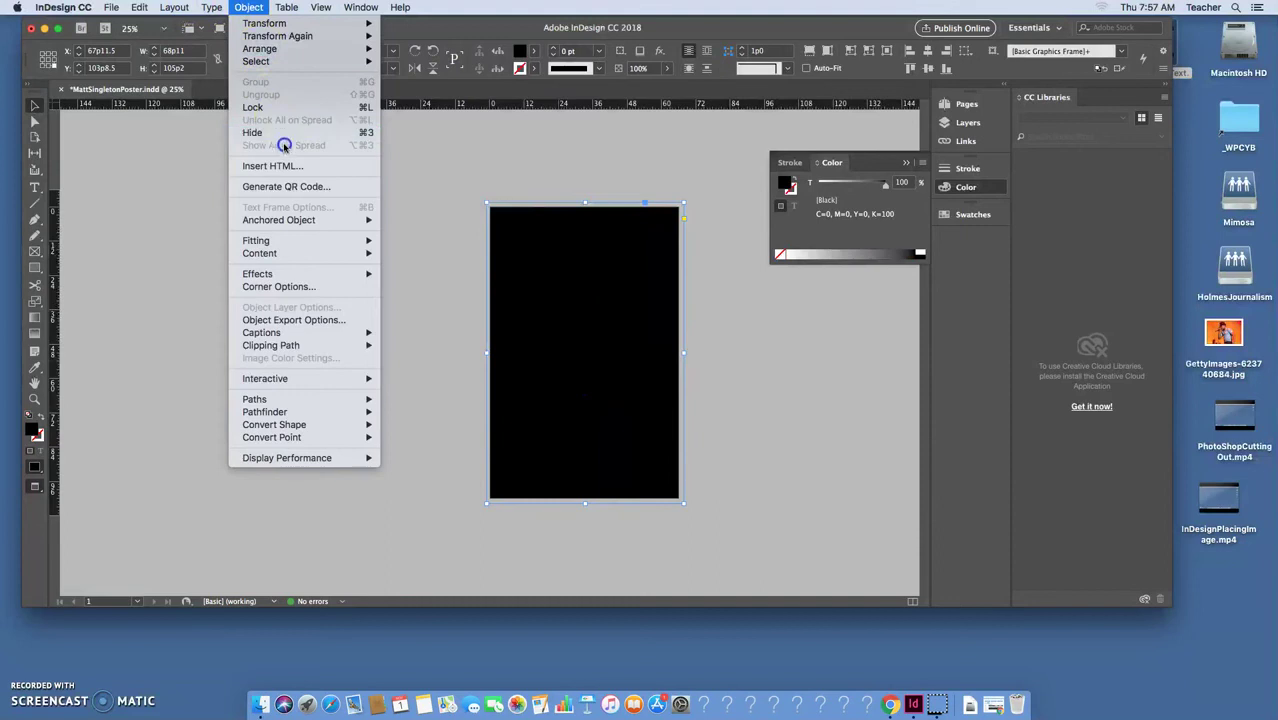
mouse_move(262, 48)
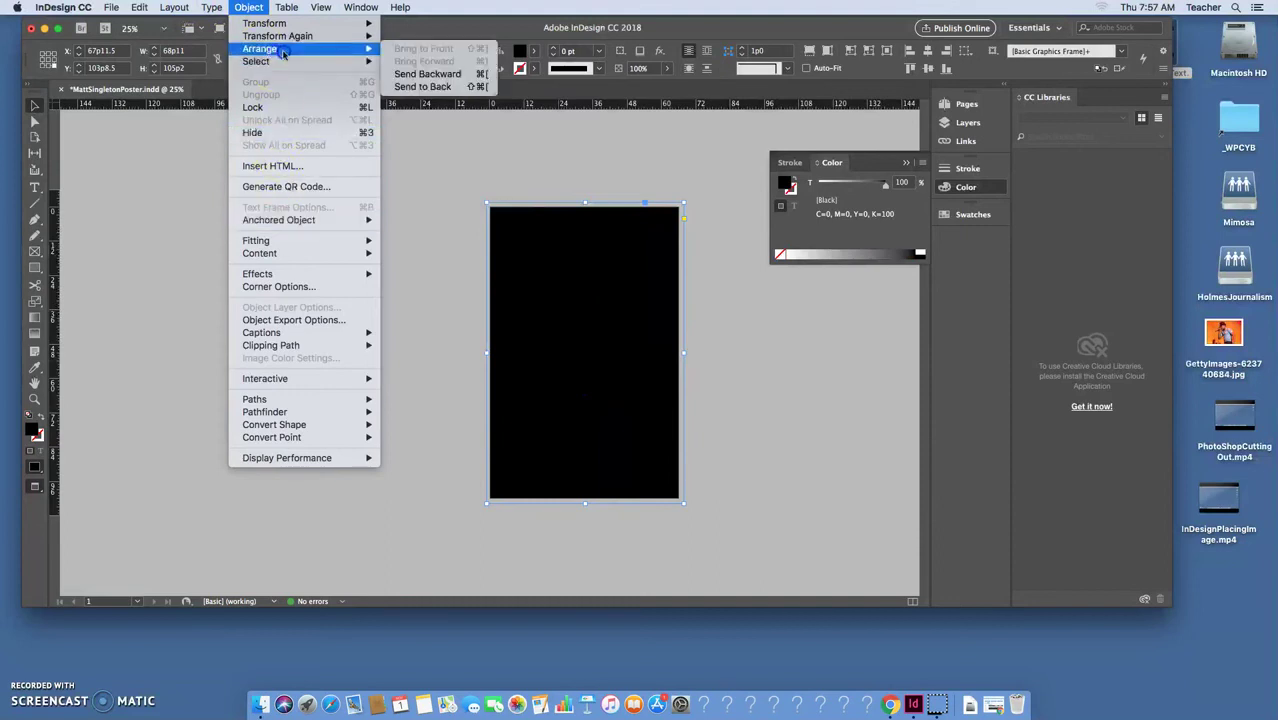
click(426, 88)
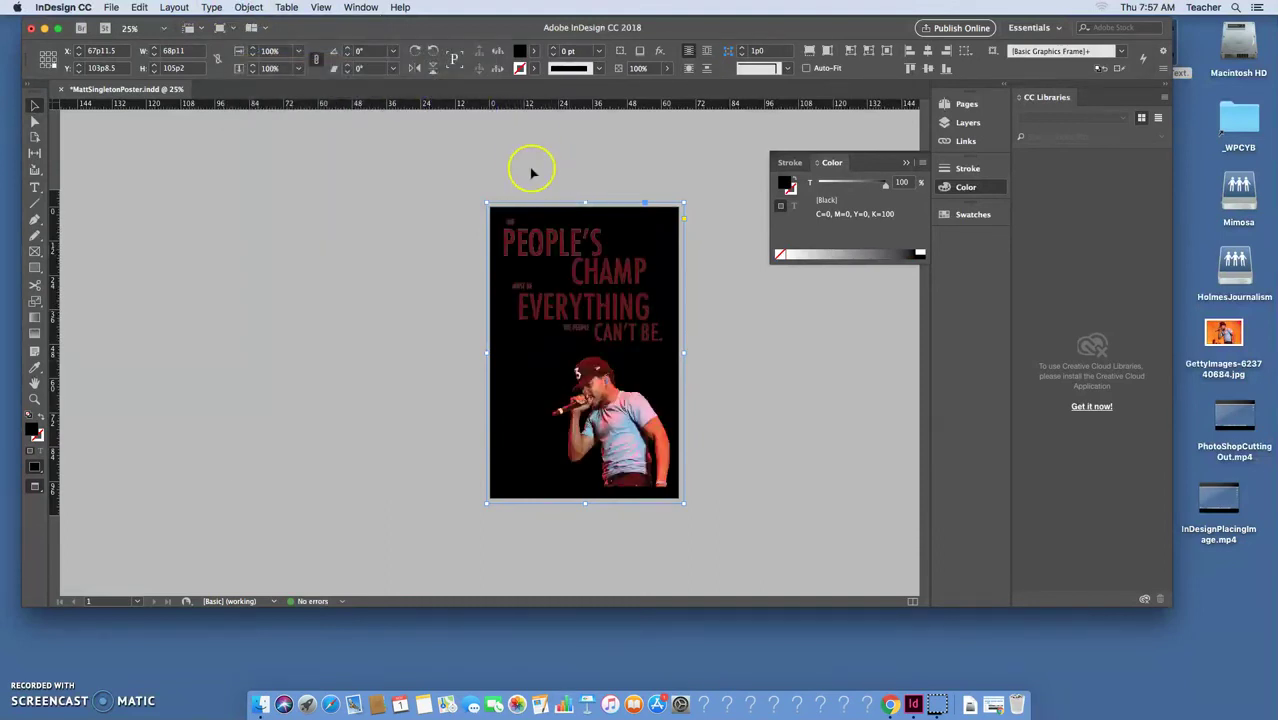
click(532, 174)
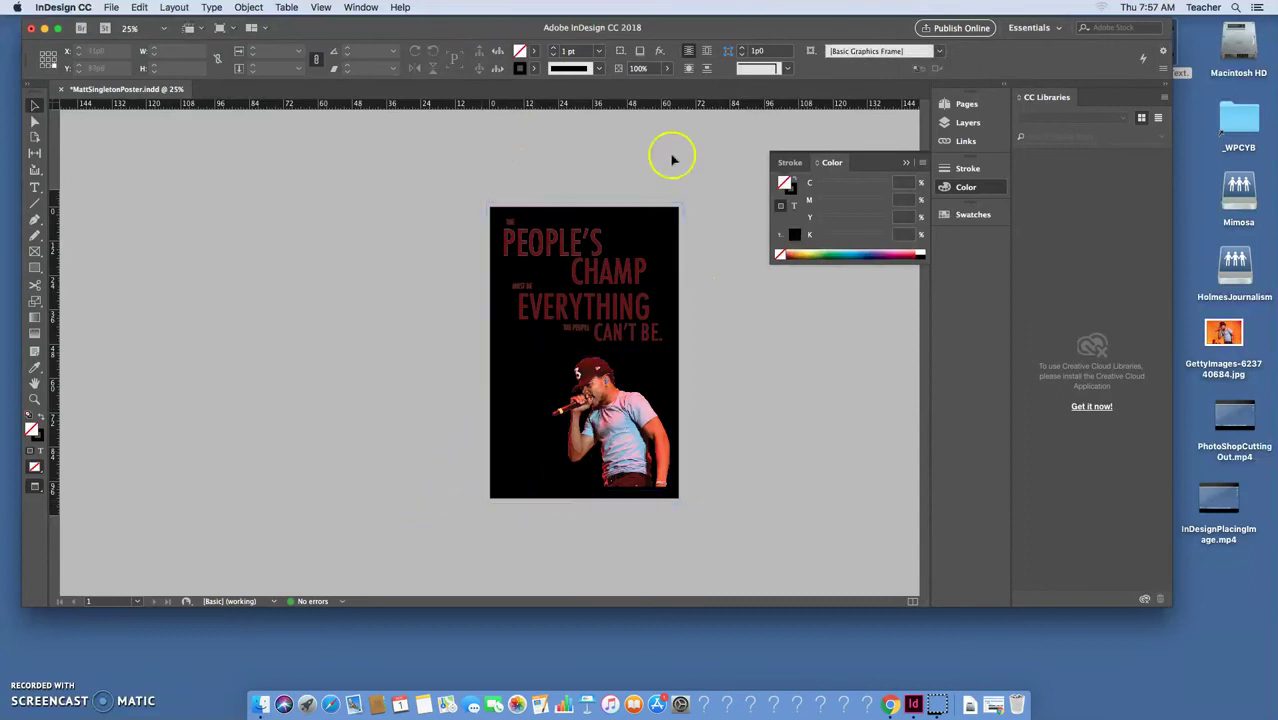
double_click(575, 238)
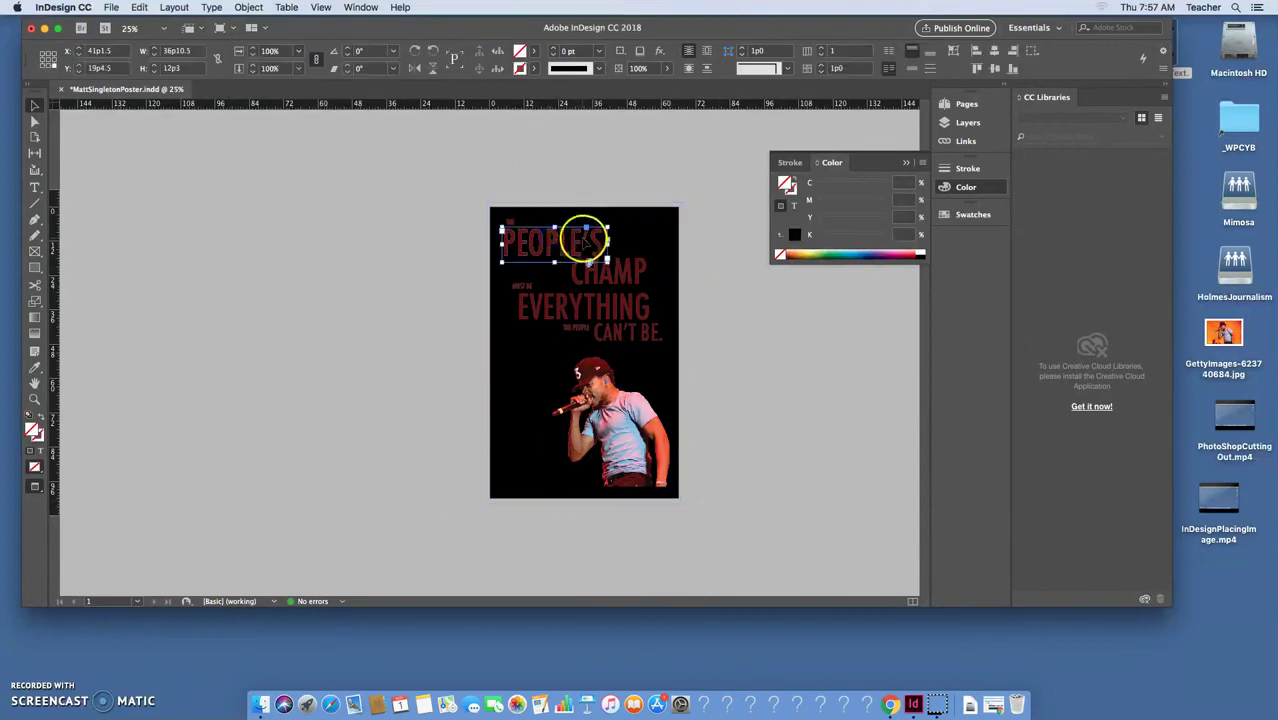
drag(602, 244, 459, 233)
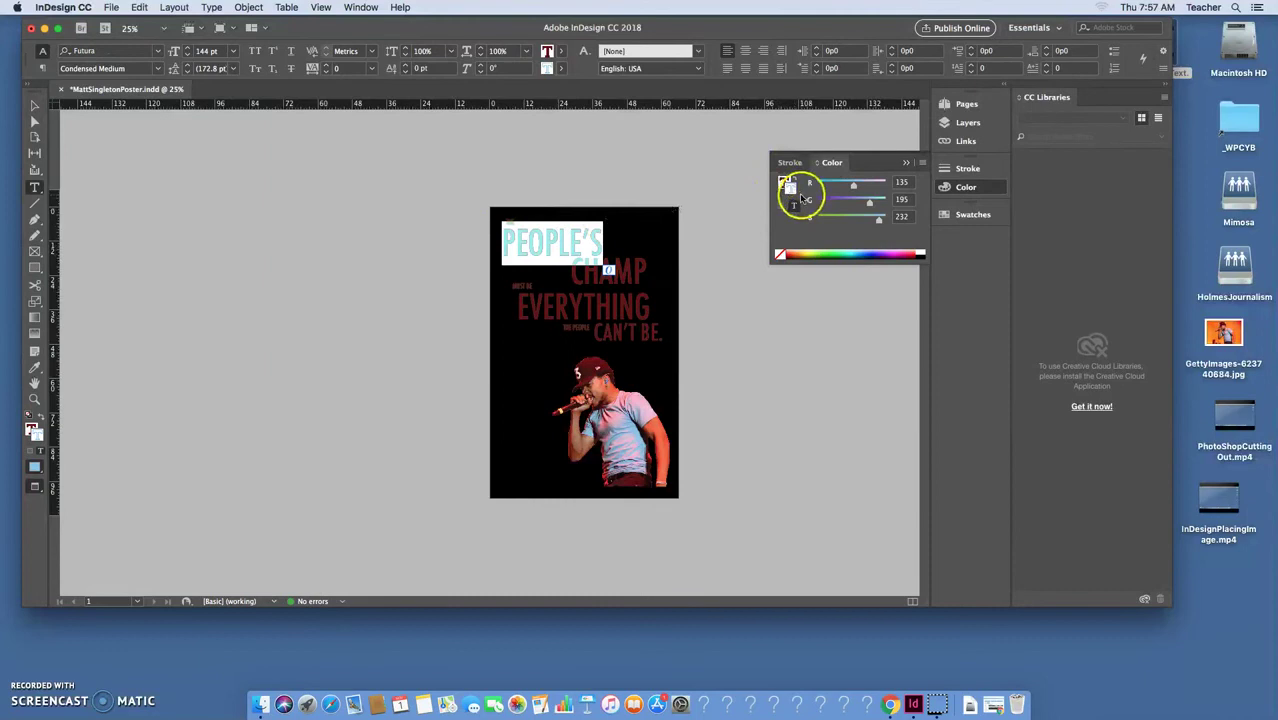
click(780, 255)
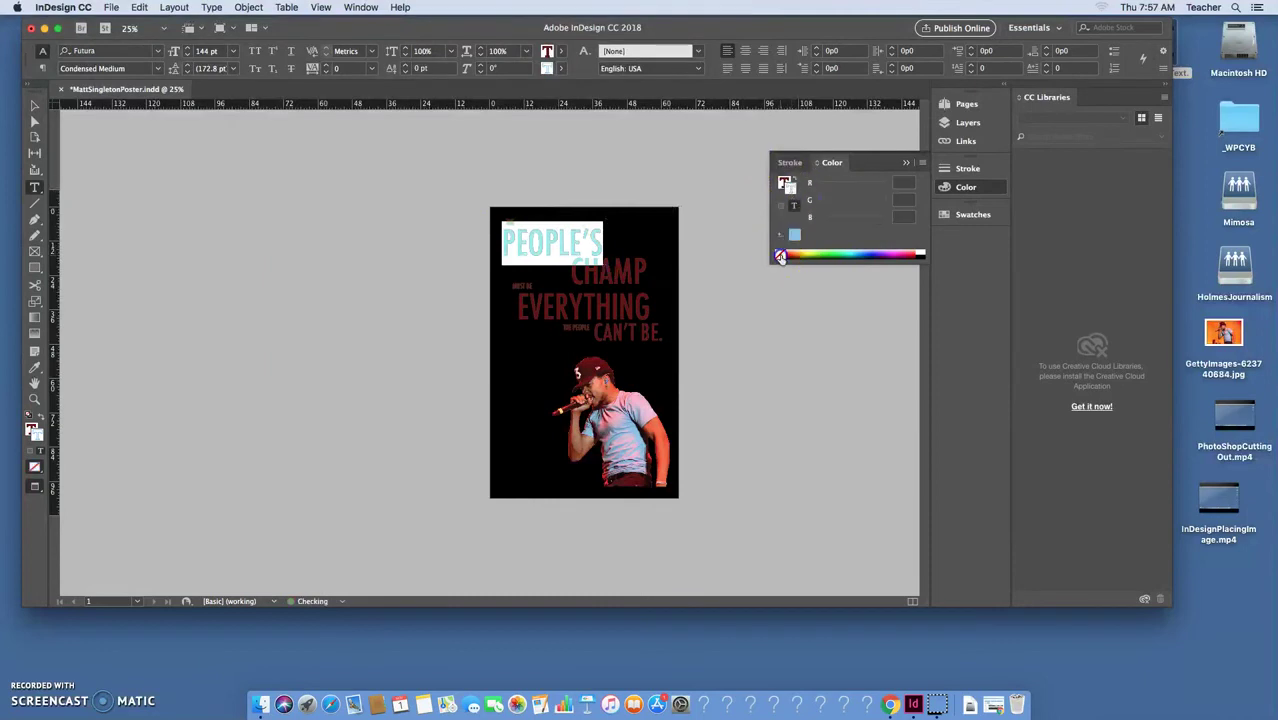
click(34, 104)
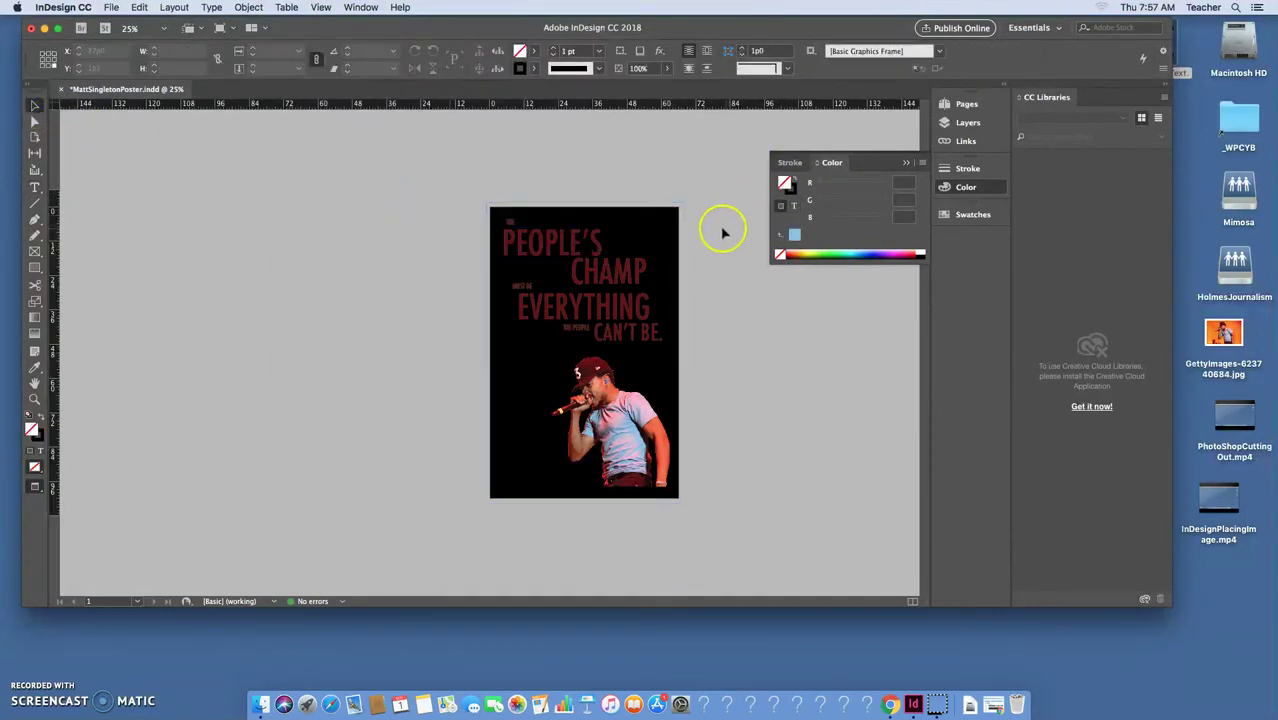
click(680, 225)
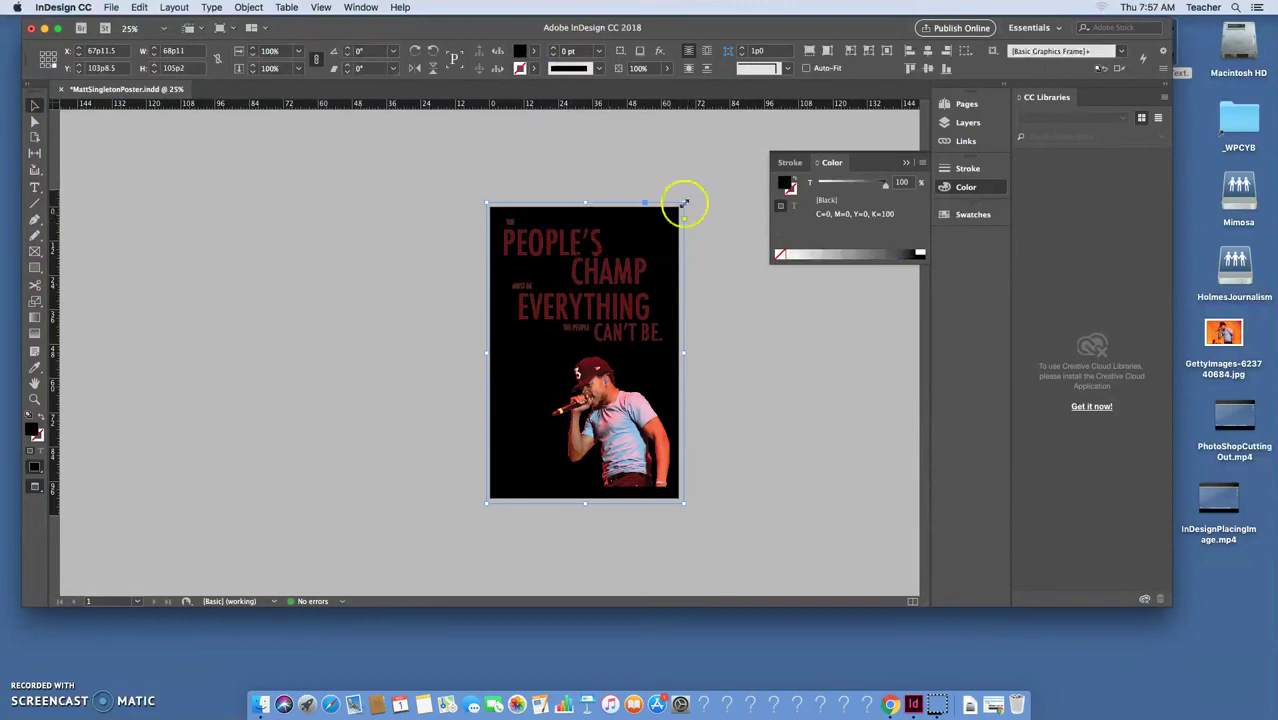
click(714, 312)
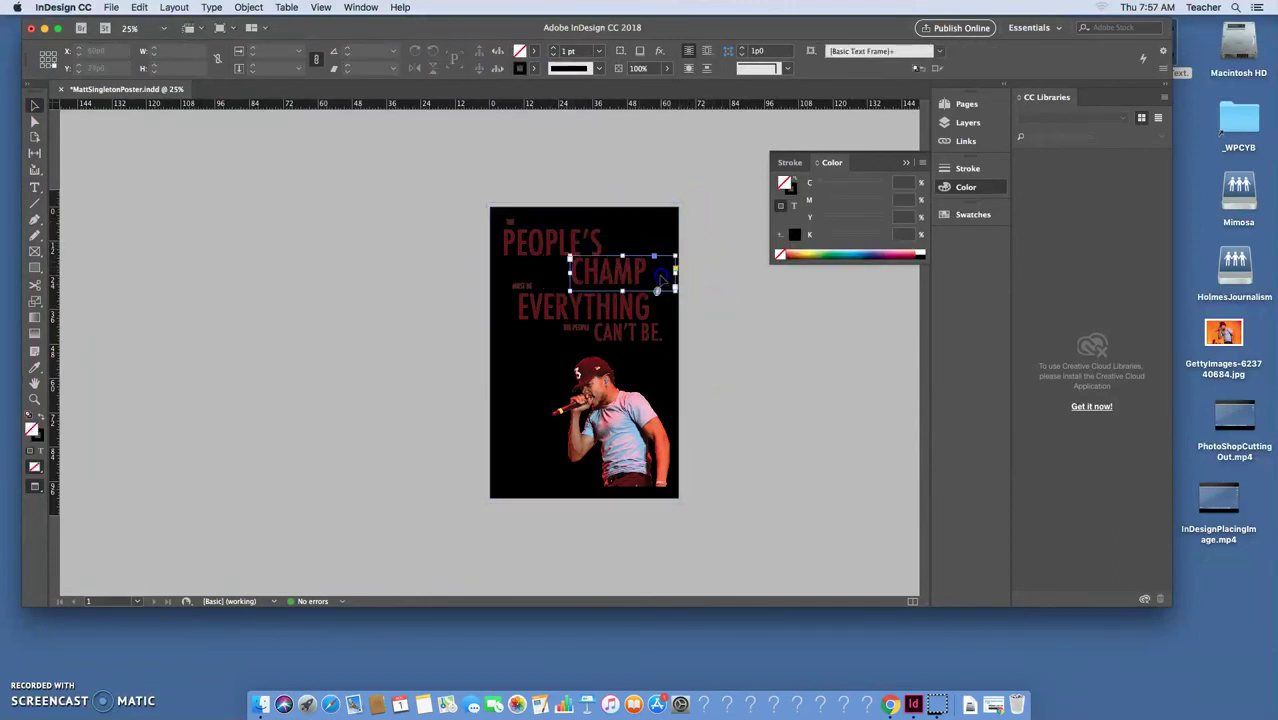
click(660, 230)
click(622, 211)
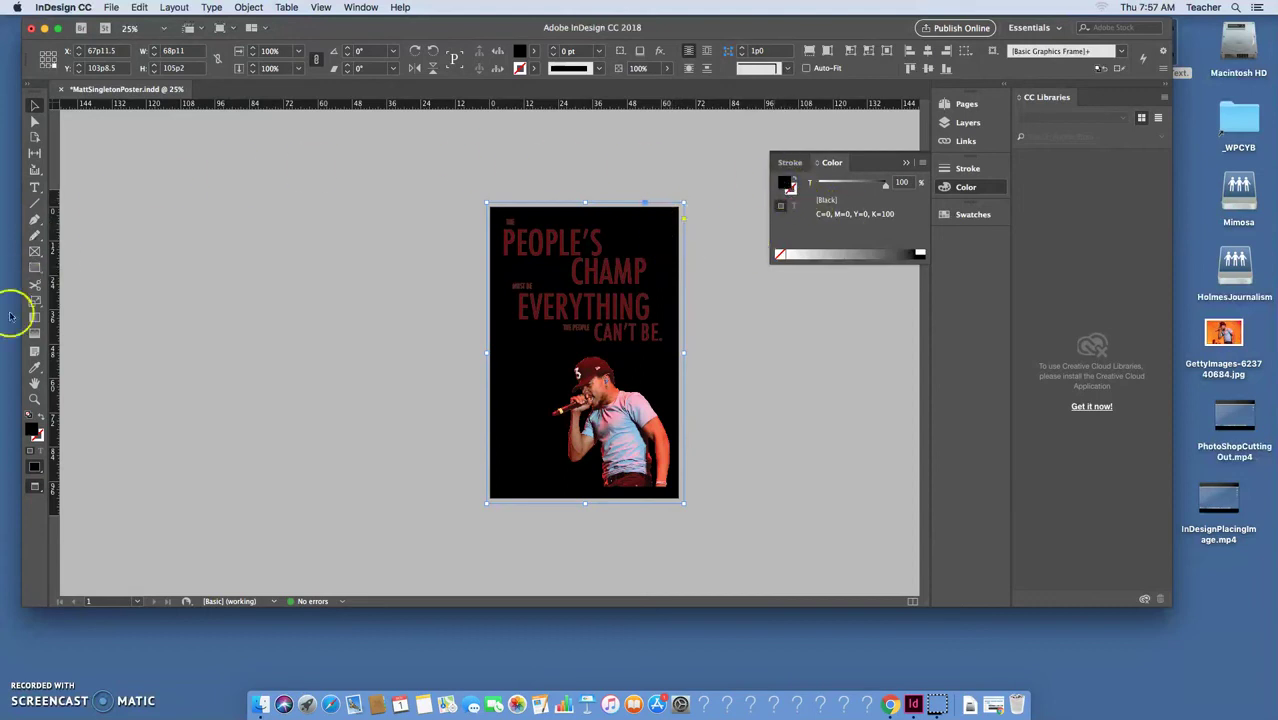
- Fill the background frame with the shirt's light blue (R117 G180 B215) using the Eyedropper
click(34, 367)
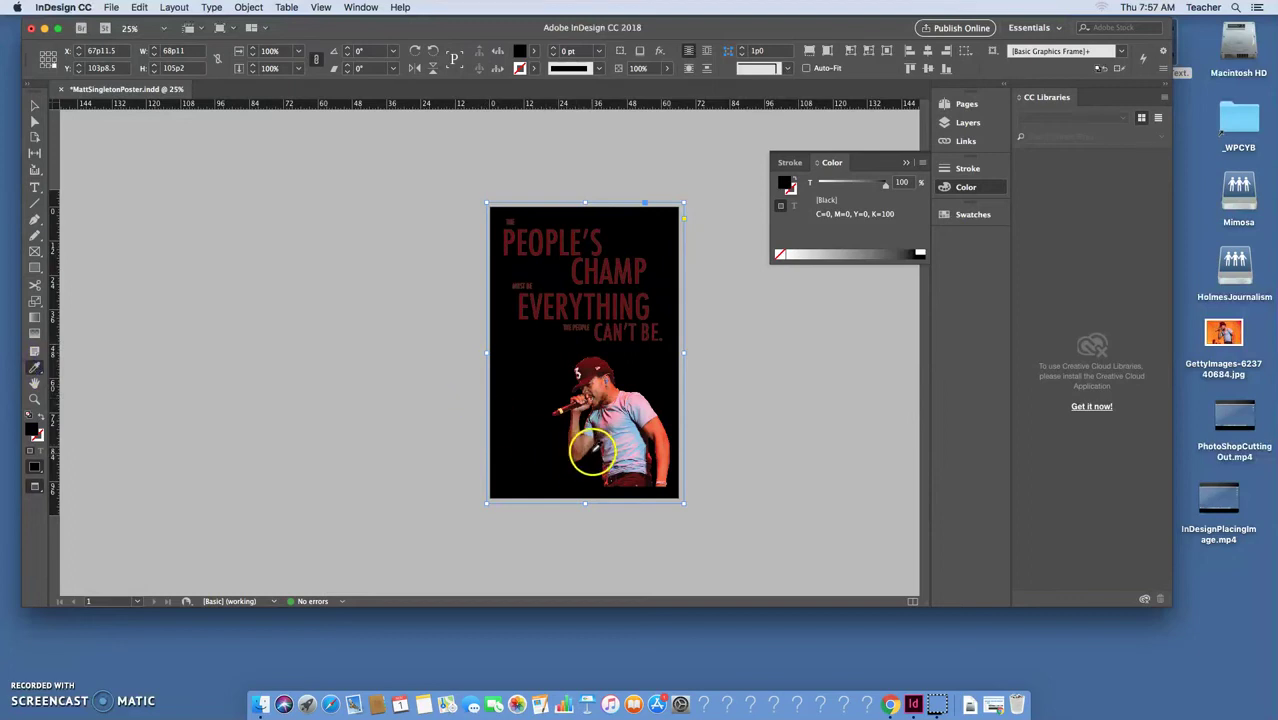
click(587, 430)
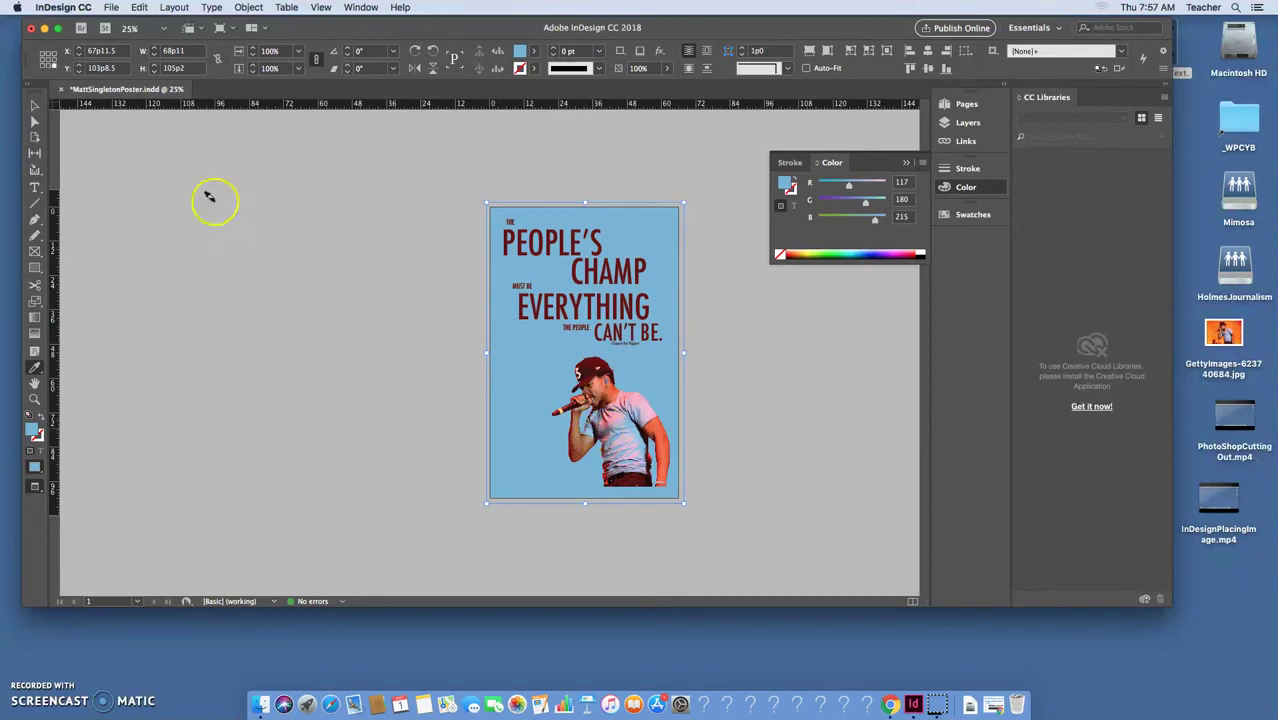
click(35, 105)
click(289, 227)
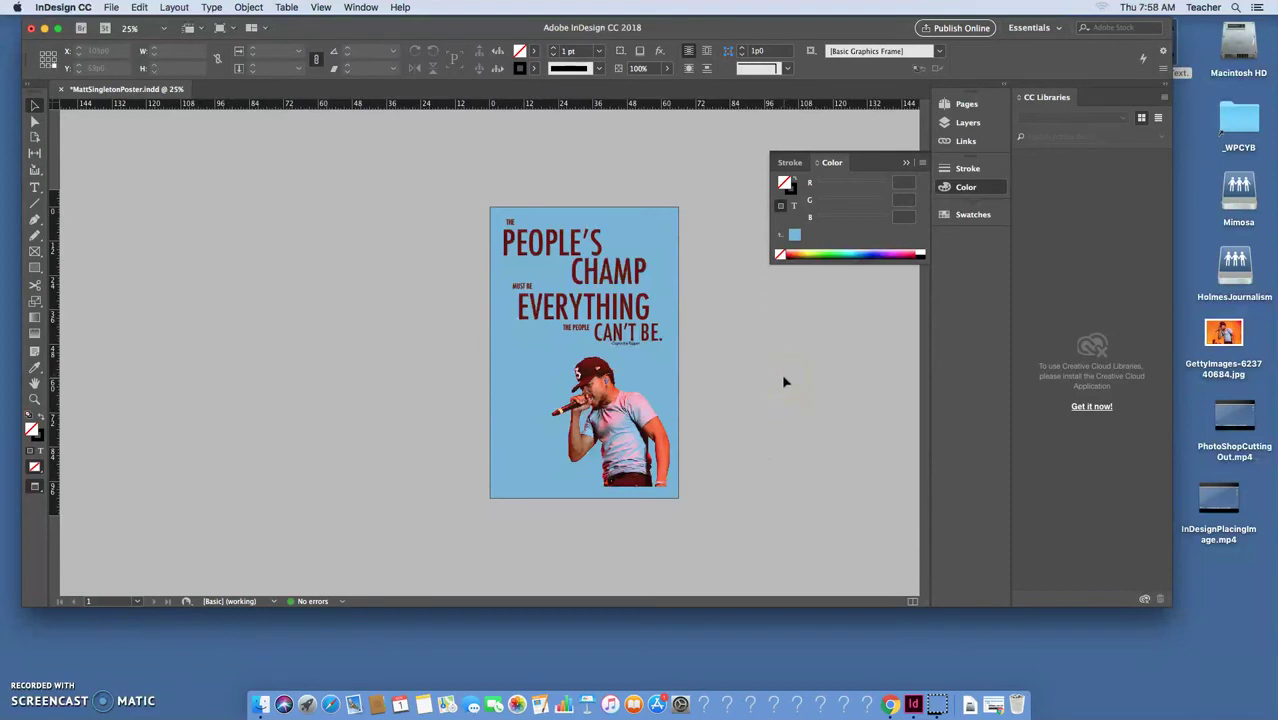
click(786, 192)
click(791, 192)
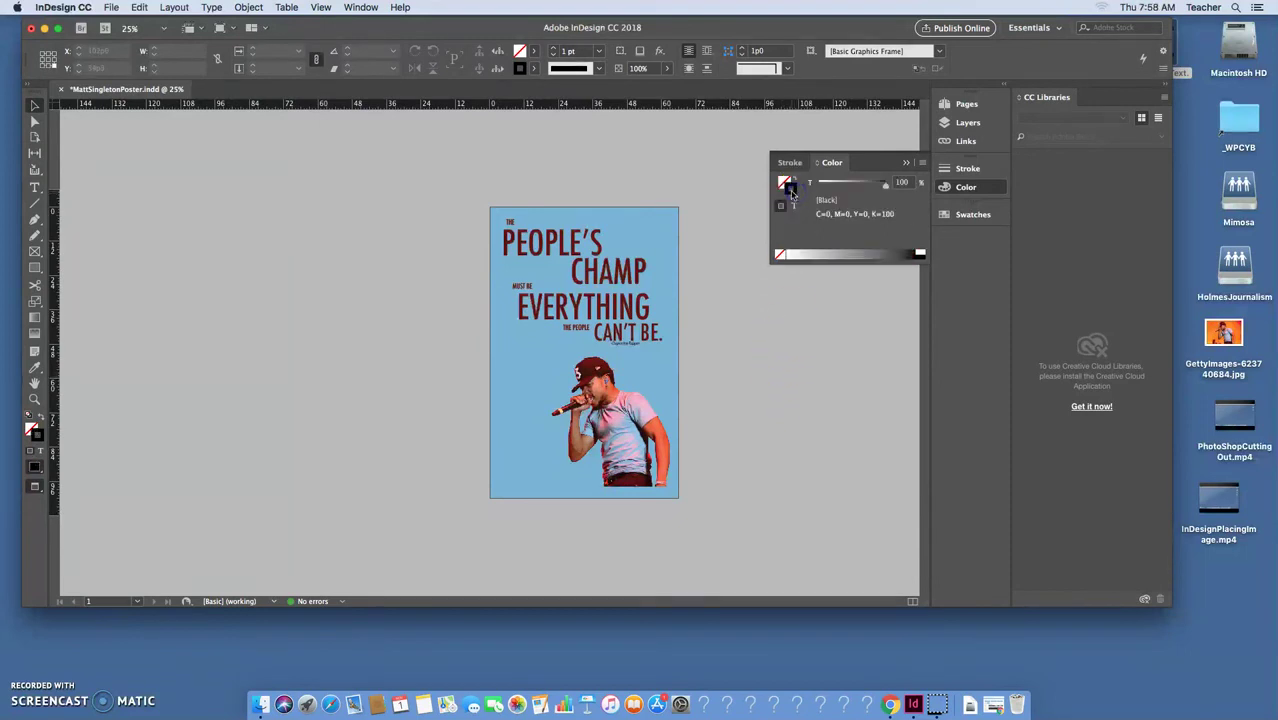
click(784, 183)
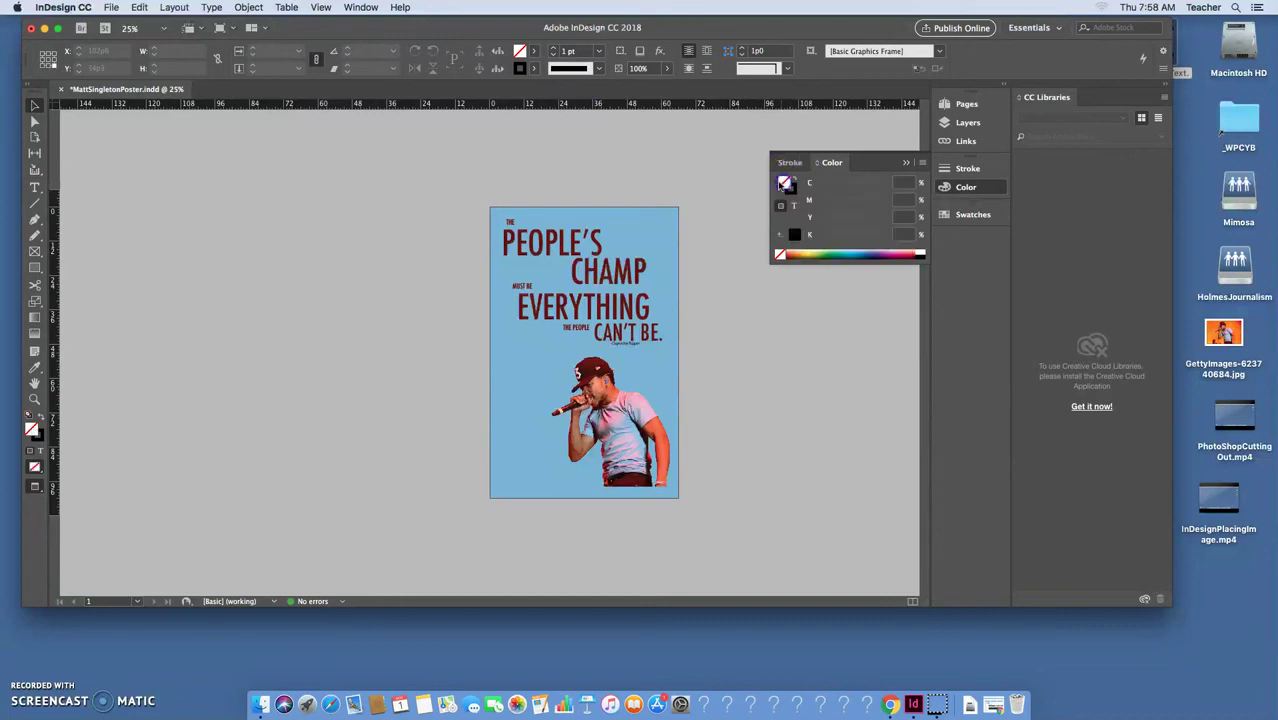
click(791, 192)
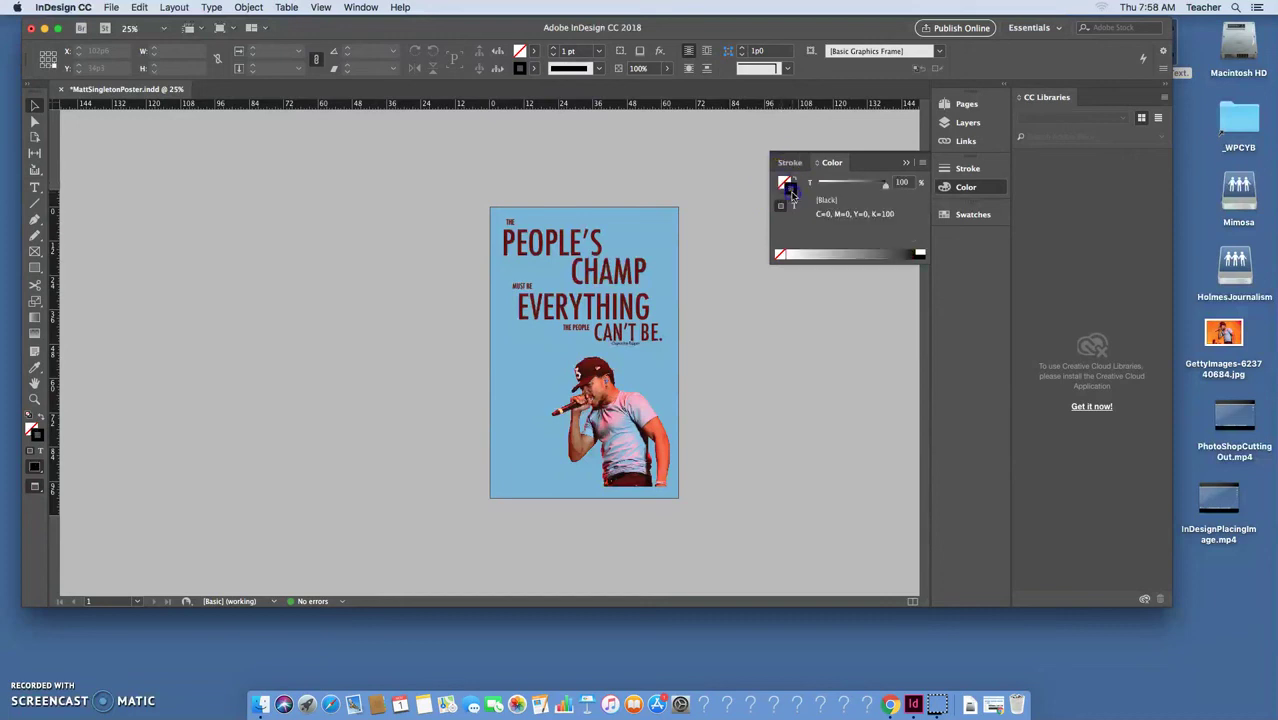
click(36, 367)
click(617, 450)
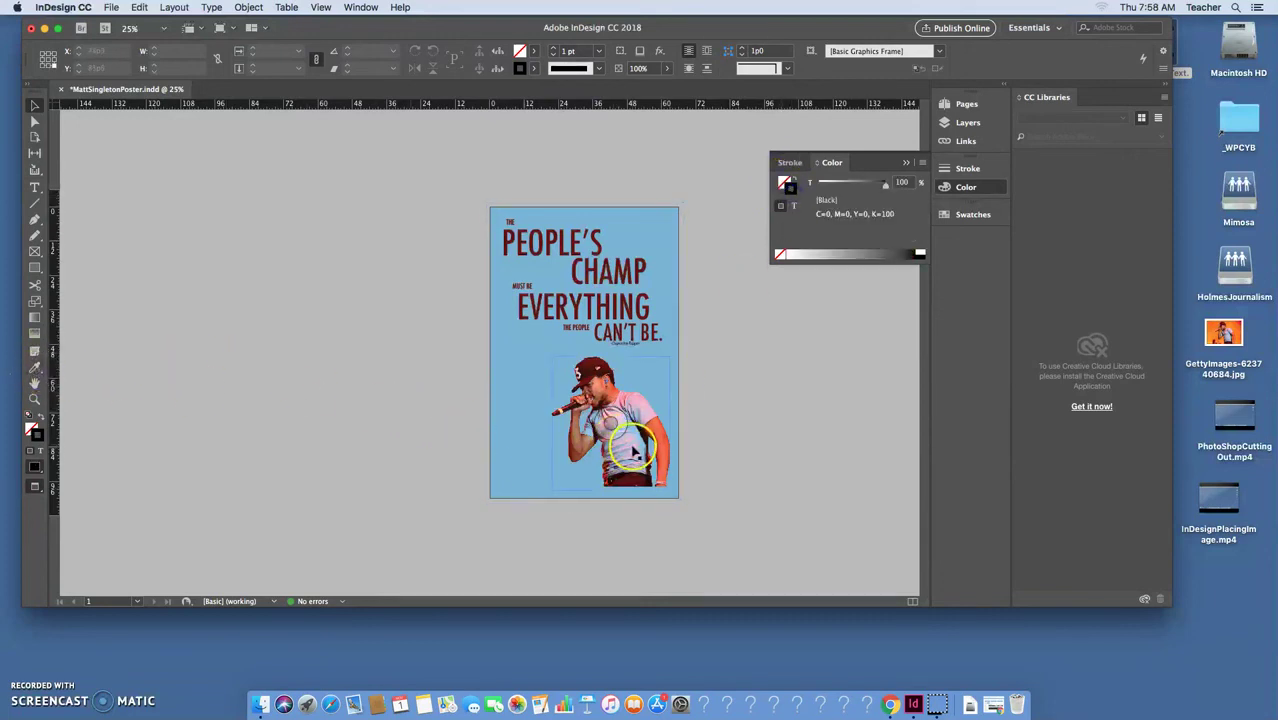
click(793, 251)
click(777, 483)
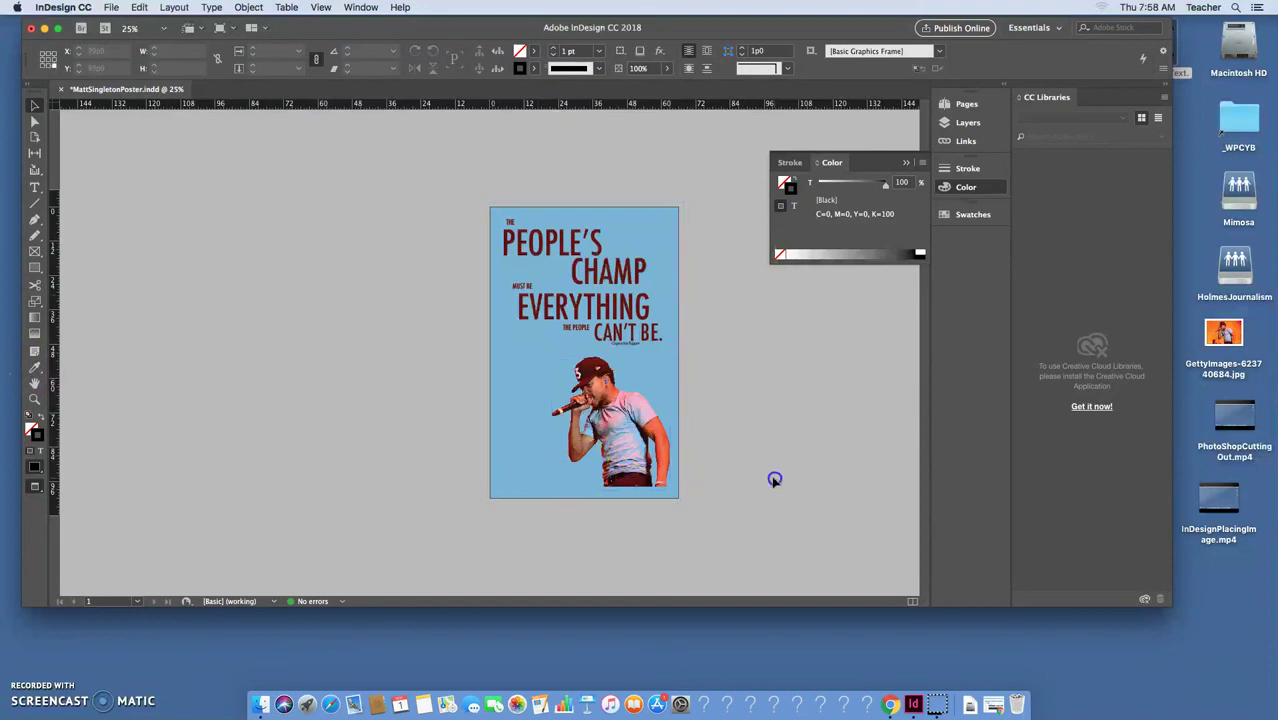
click(640, 348)
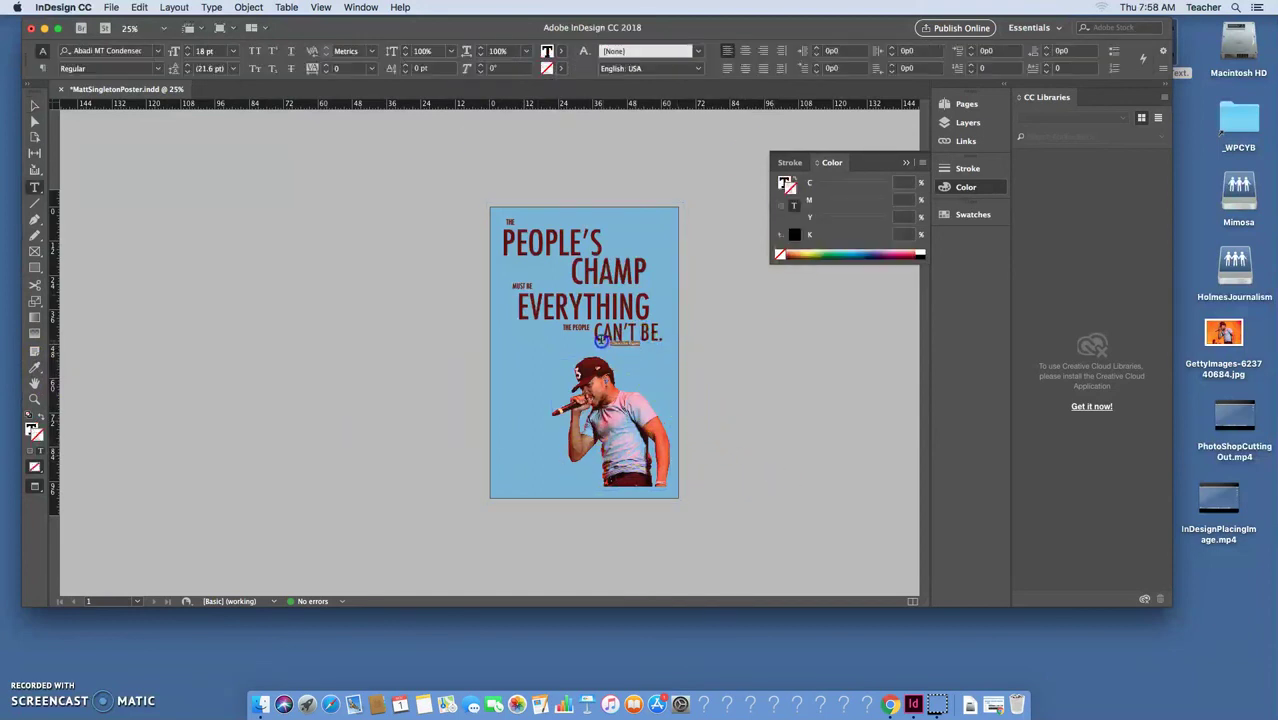
- Apply the maroon R=101 G=14 B=13 swatch, then select the background and singer photo frames
click(984, 218)
click(800, 398)
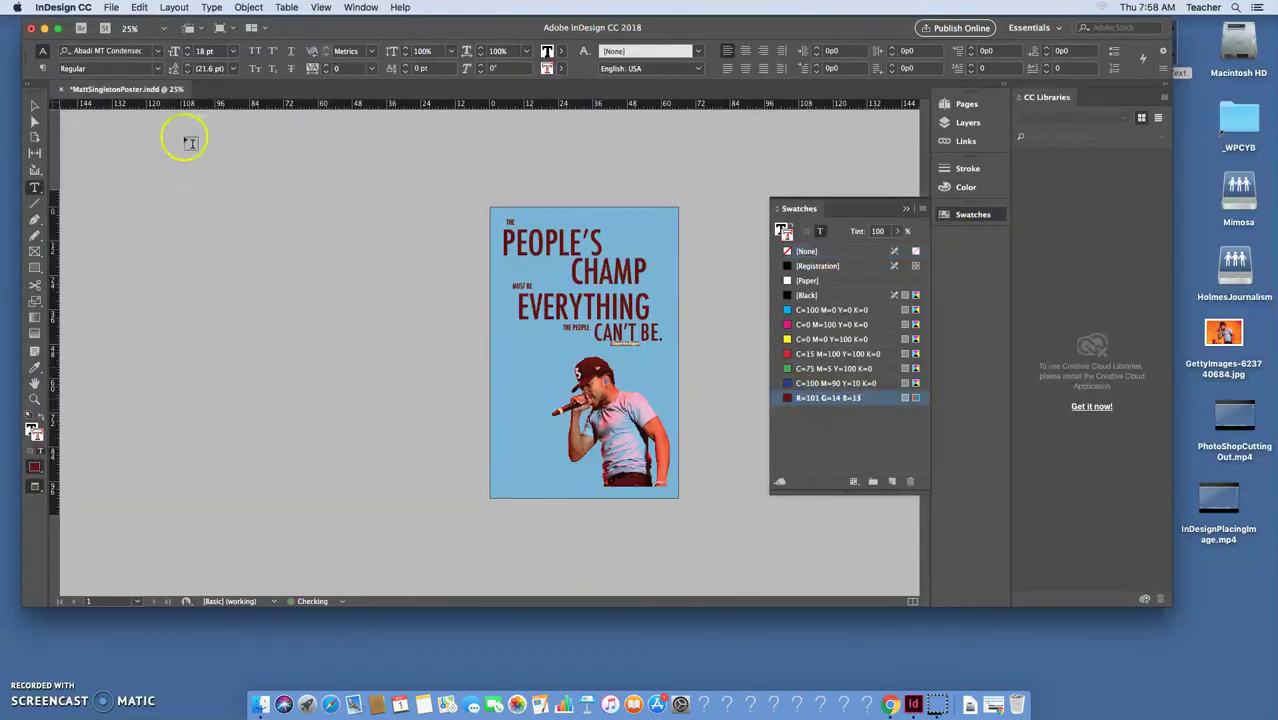
click(34, 104)
click(493, 348)
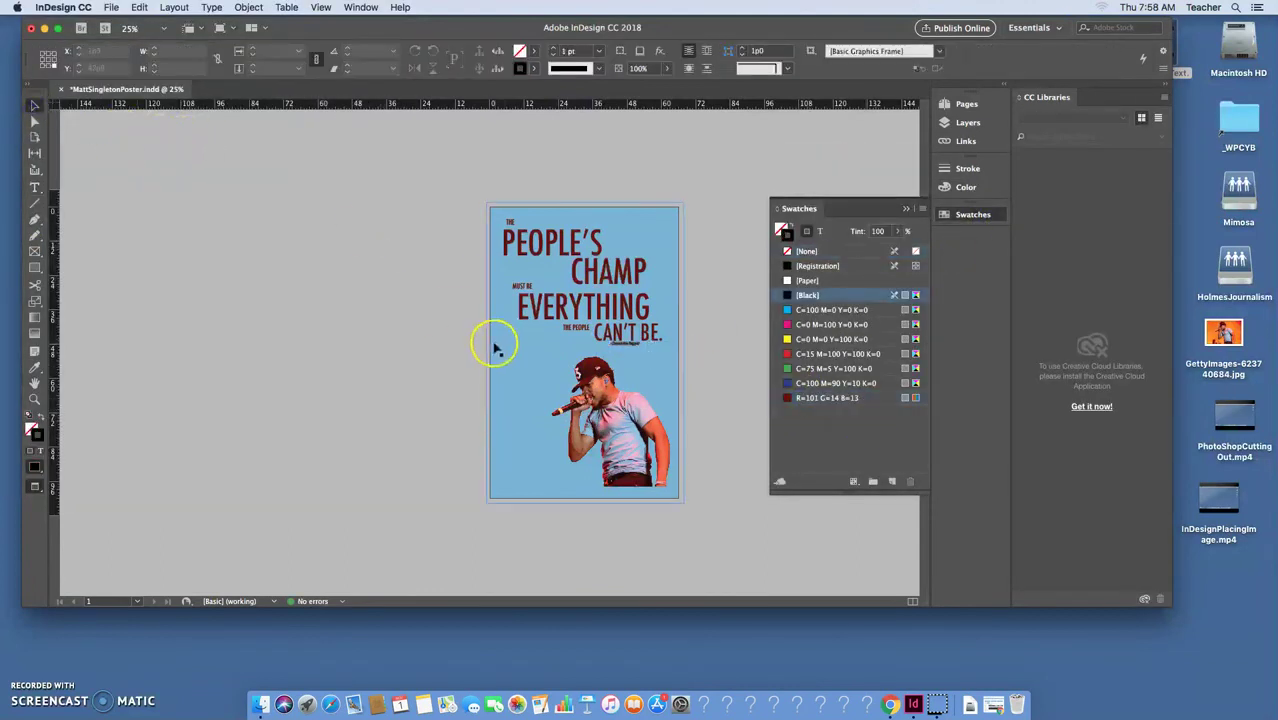
click(600, 388)
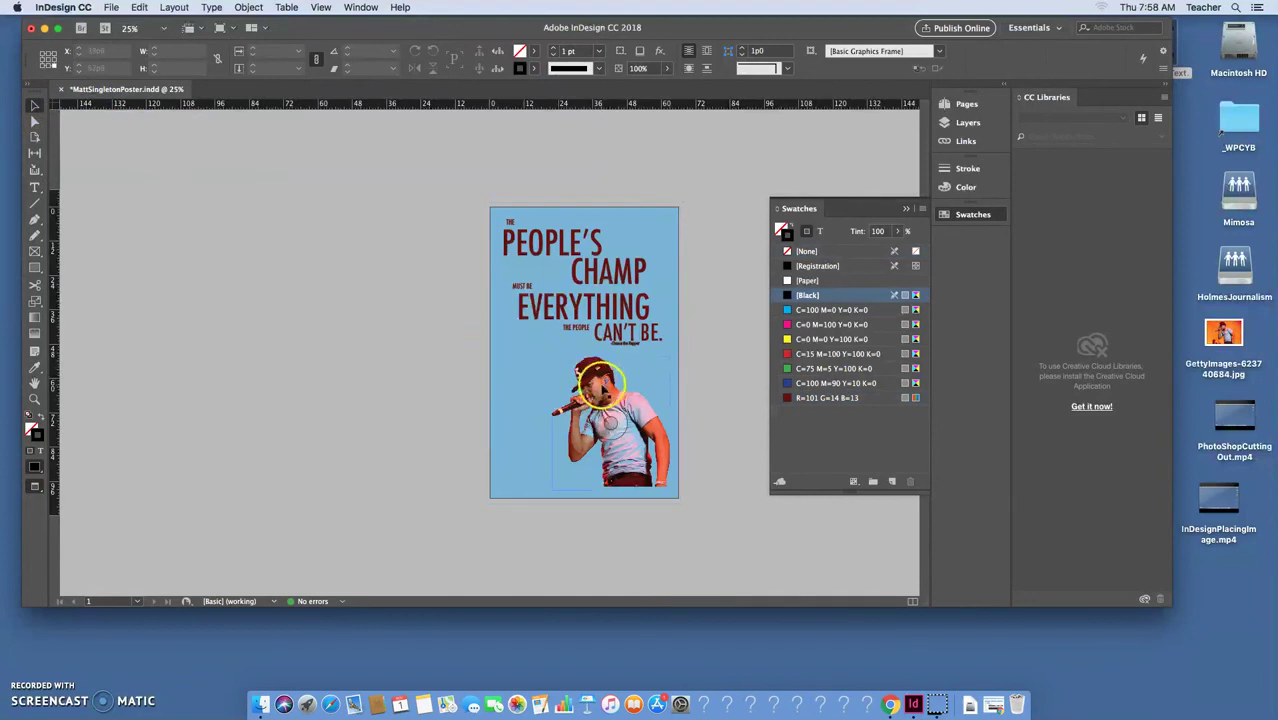
- At 75% zoom, give the attribution line a [Black] fill and [None] stroke
key(super+equal)
key(super+equal)
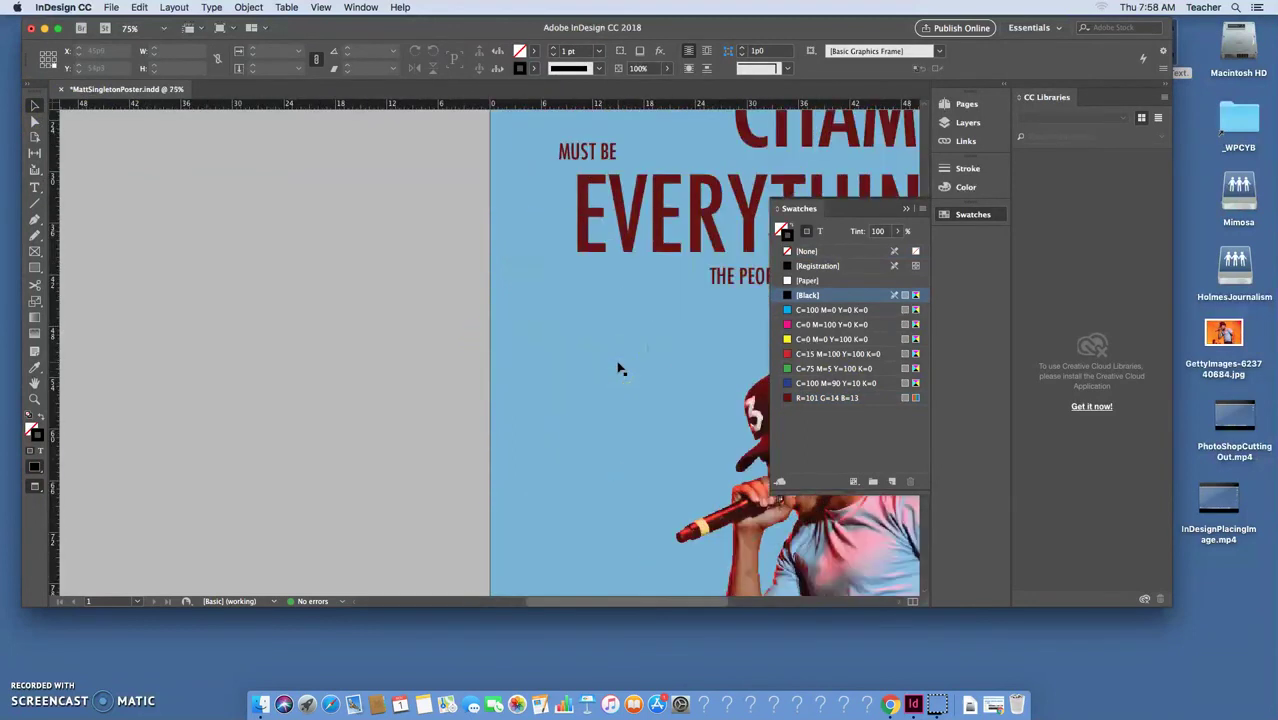
scroll(618, 370, right, 5)
double_click(633, 324)
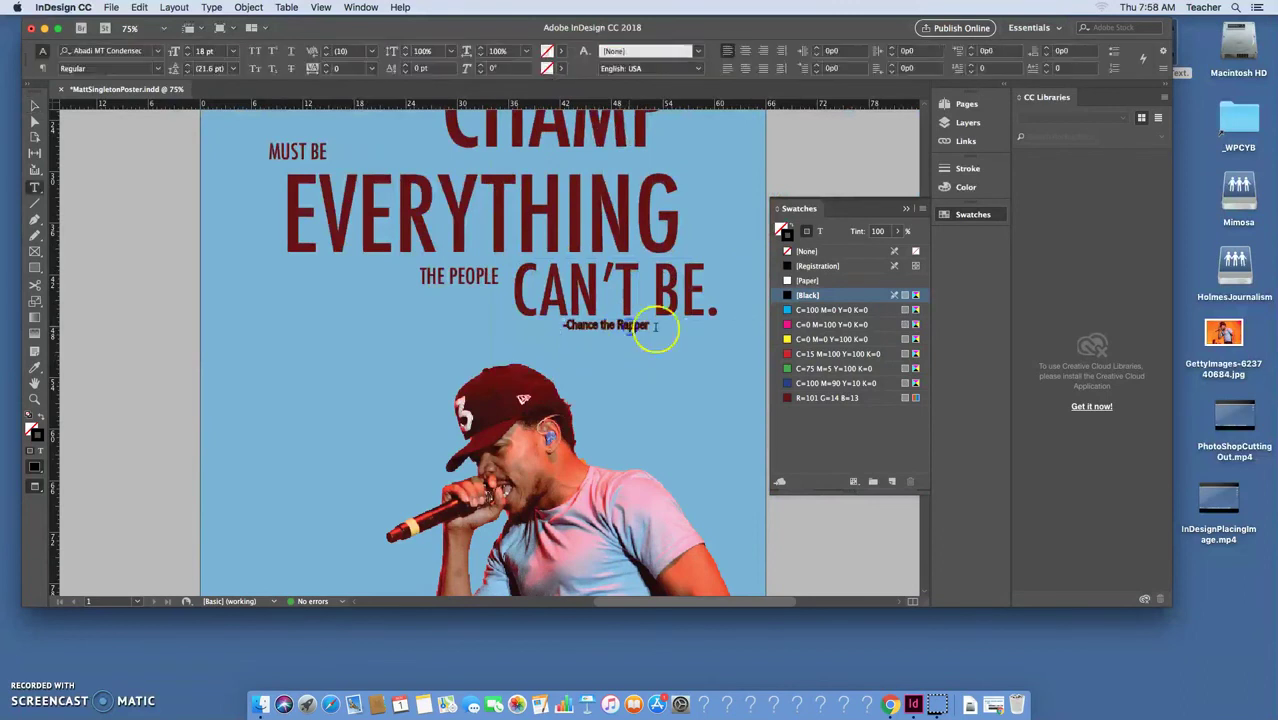
drag(655, 328, 513, 313)
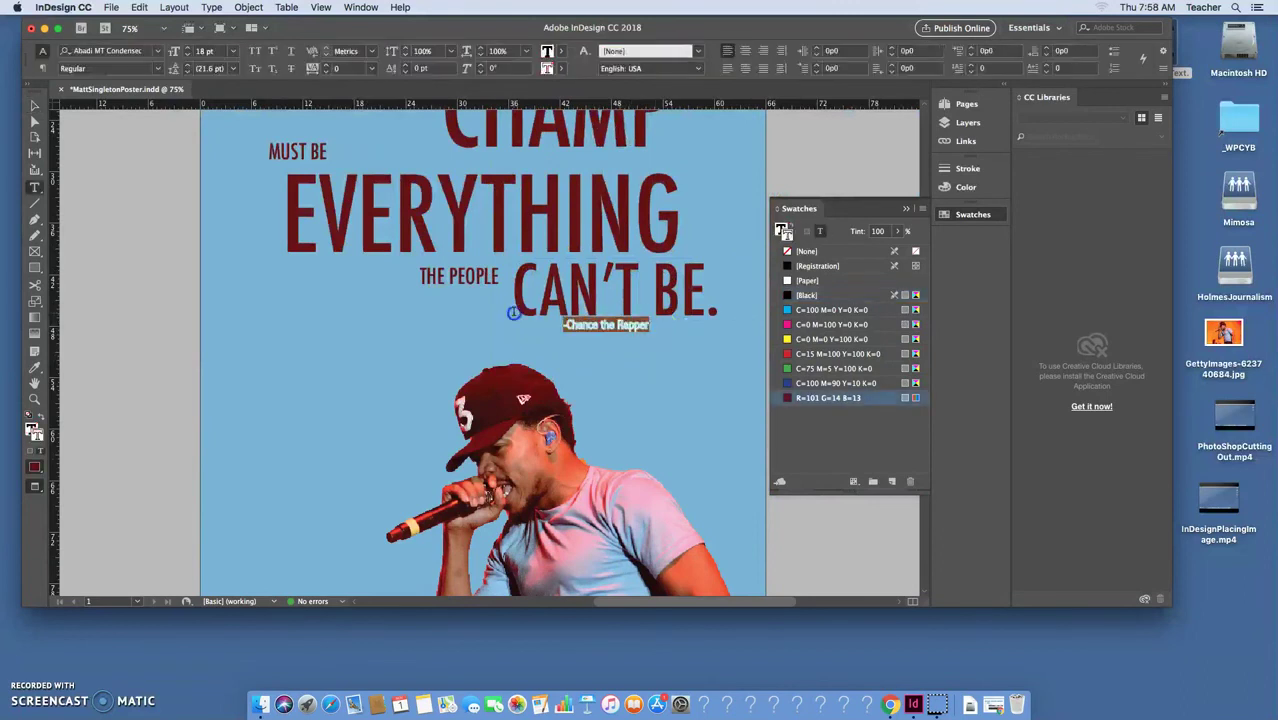
click(786, 228)
click(786, 251)
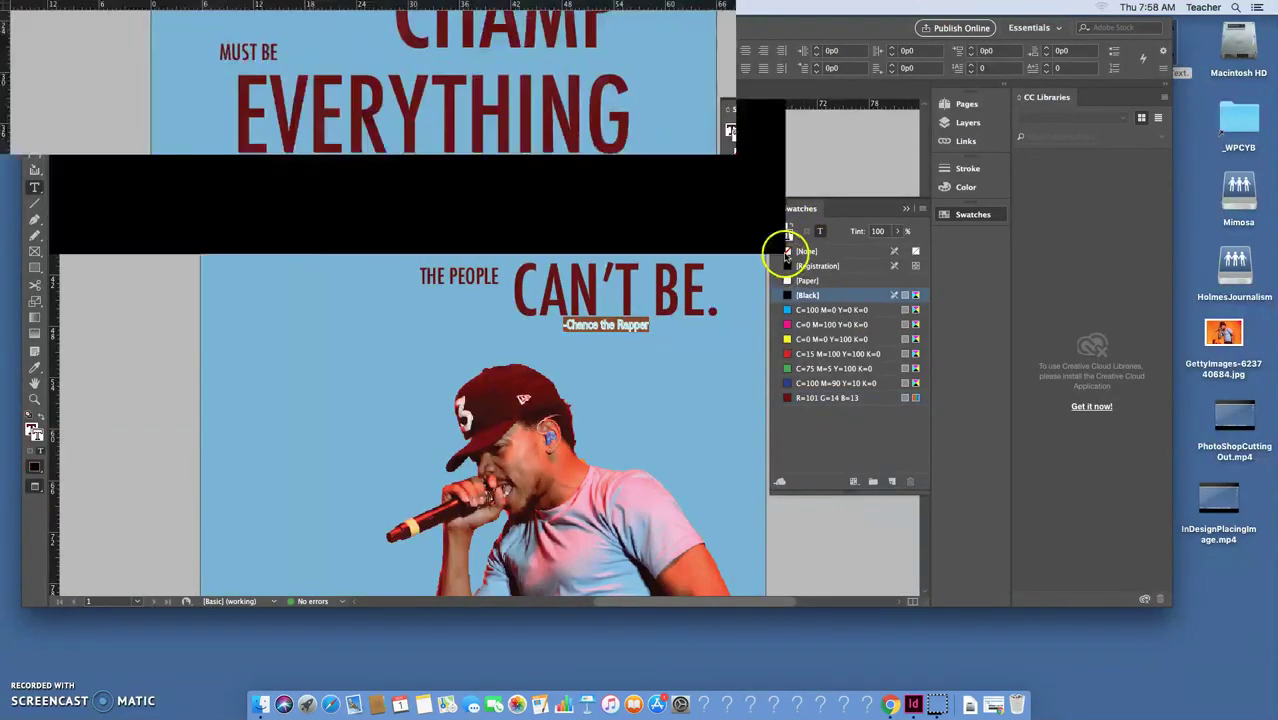
click(37, 106)
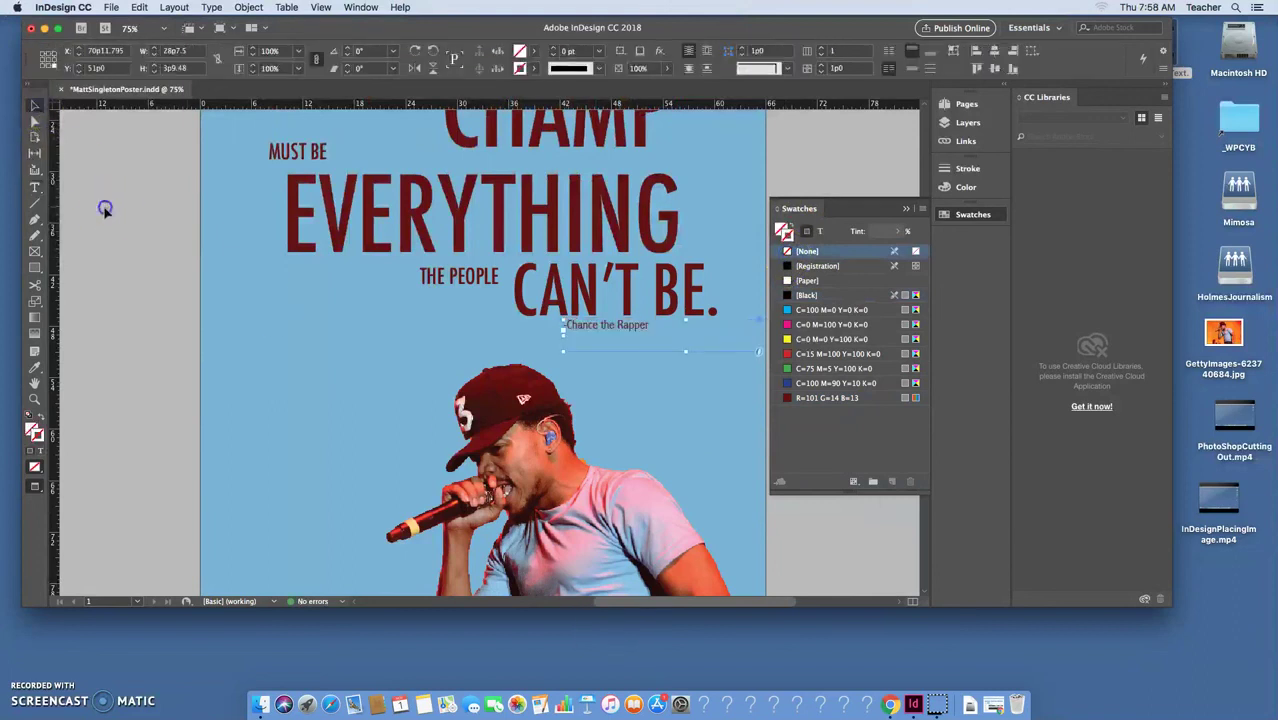
click(328, 563)
click(111, 7)
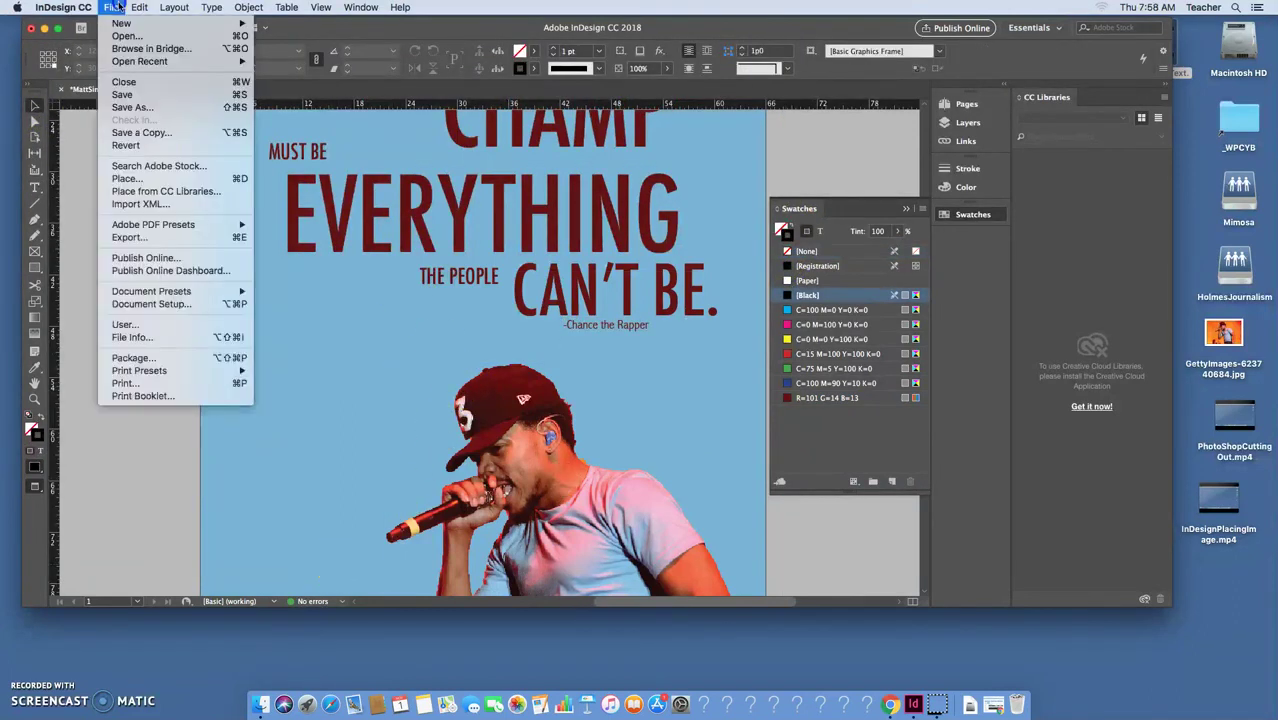
click(155, 98)
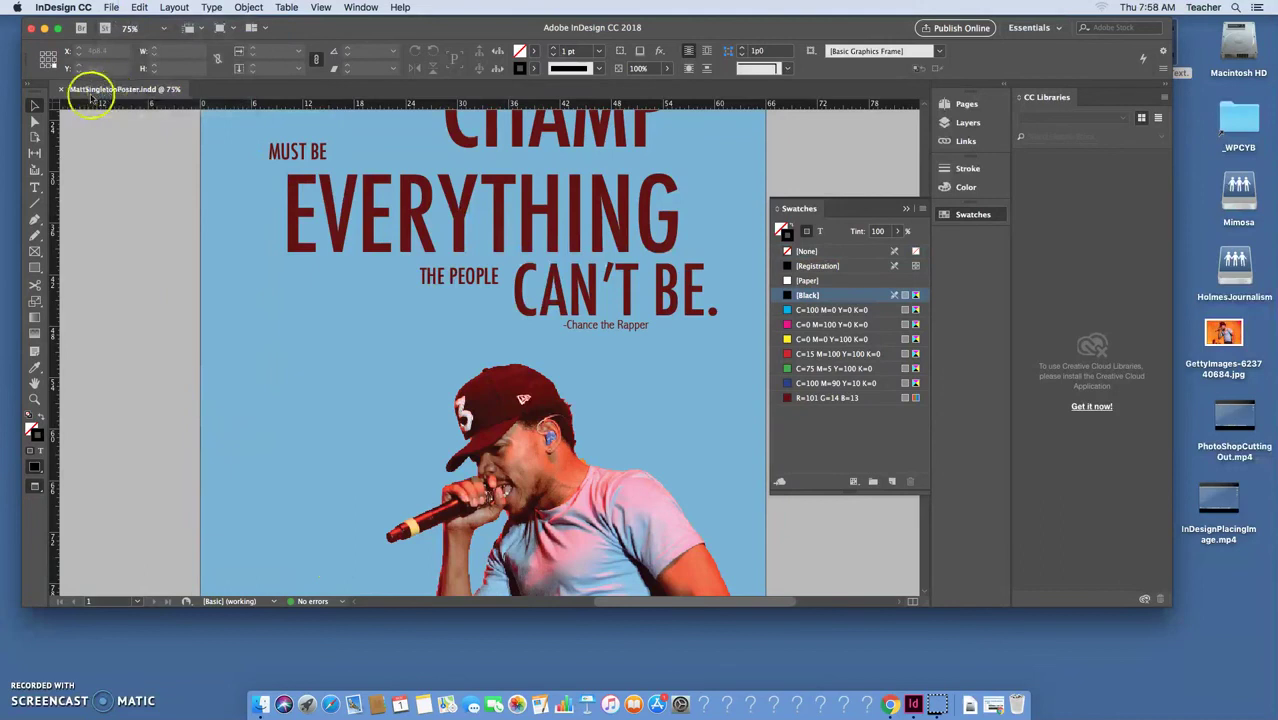